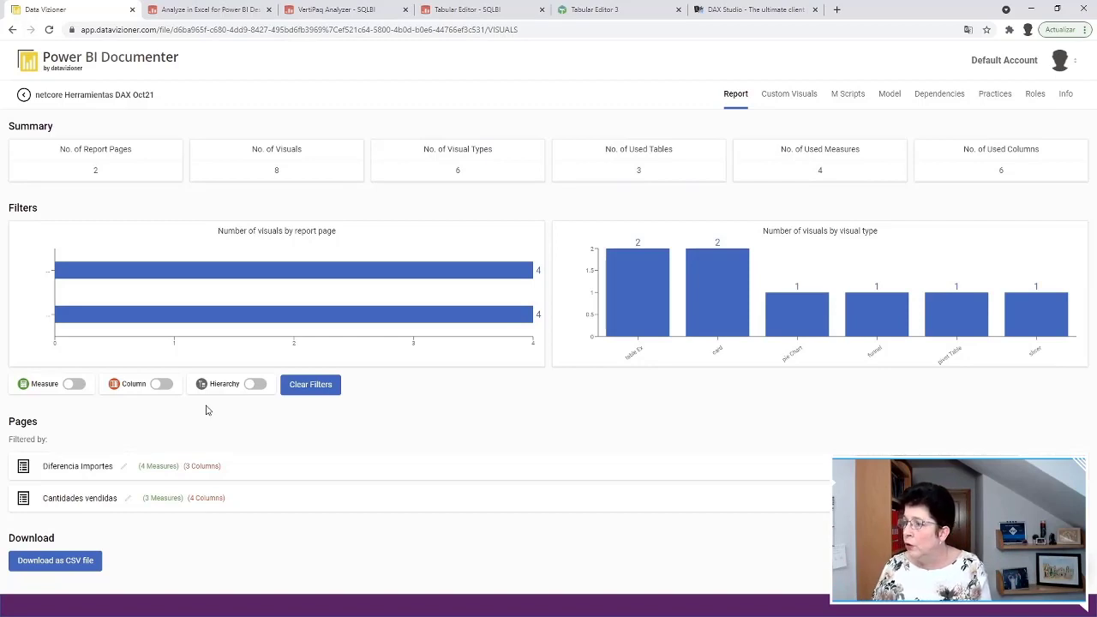
# Review the report's custom visuals and the M scripts of the Ventas and Calendario queries
pyautogui.click(786, 101)
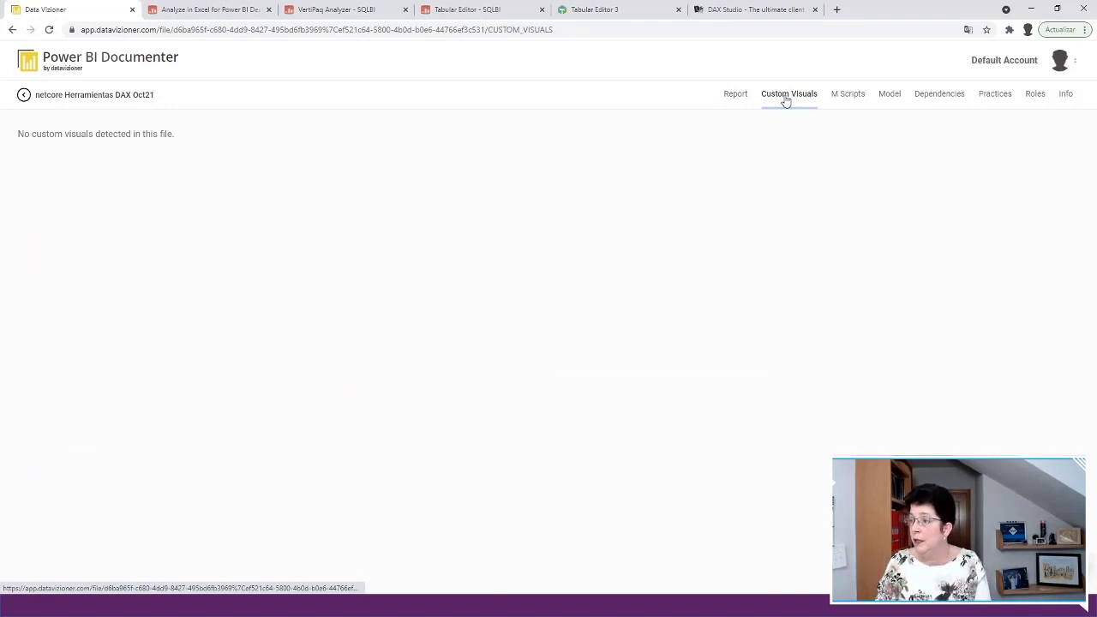
pyautogui.click(845, 100)
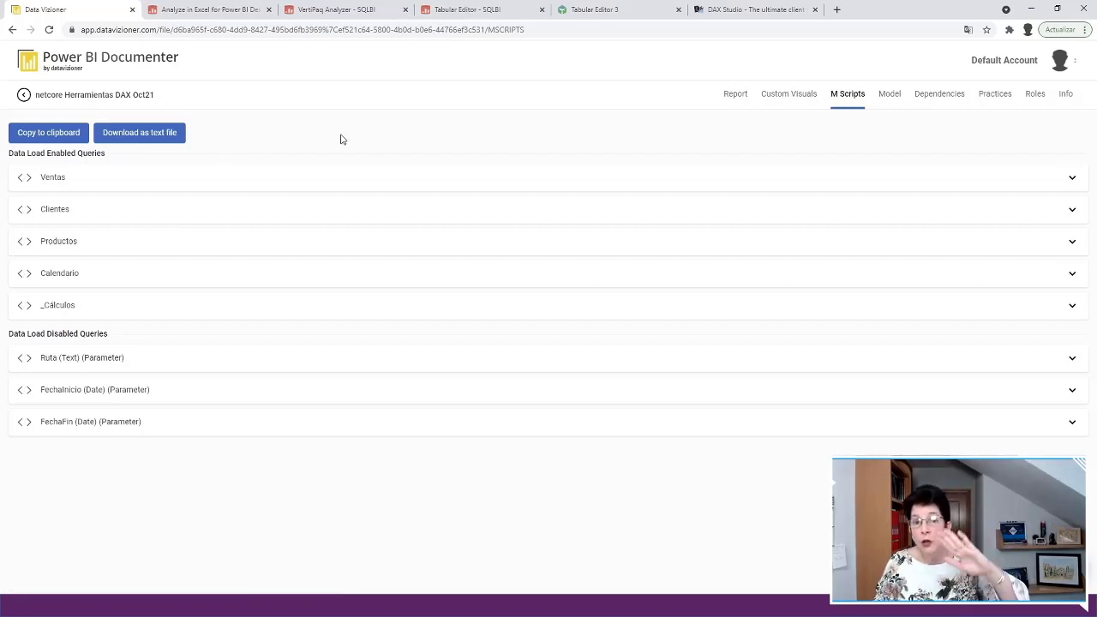
pyautogui.click(45, 180)
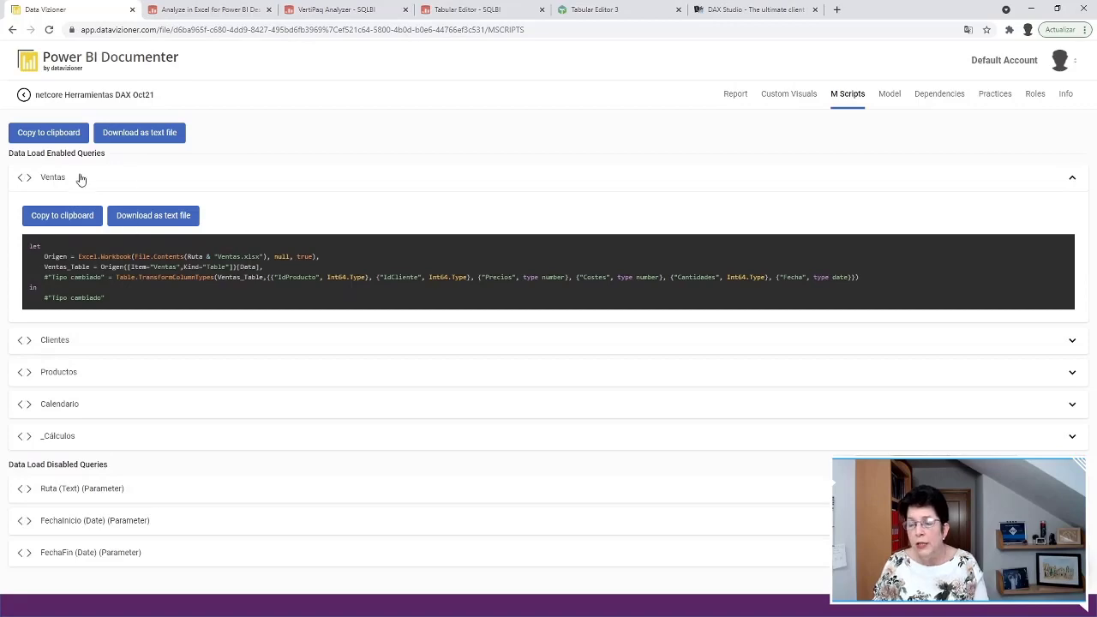
pyautogui.click(51, 404)
pyautogui.scroll(-3, 178, 330)
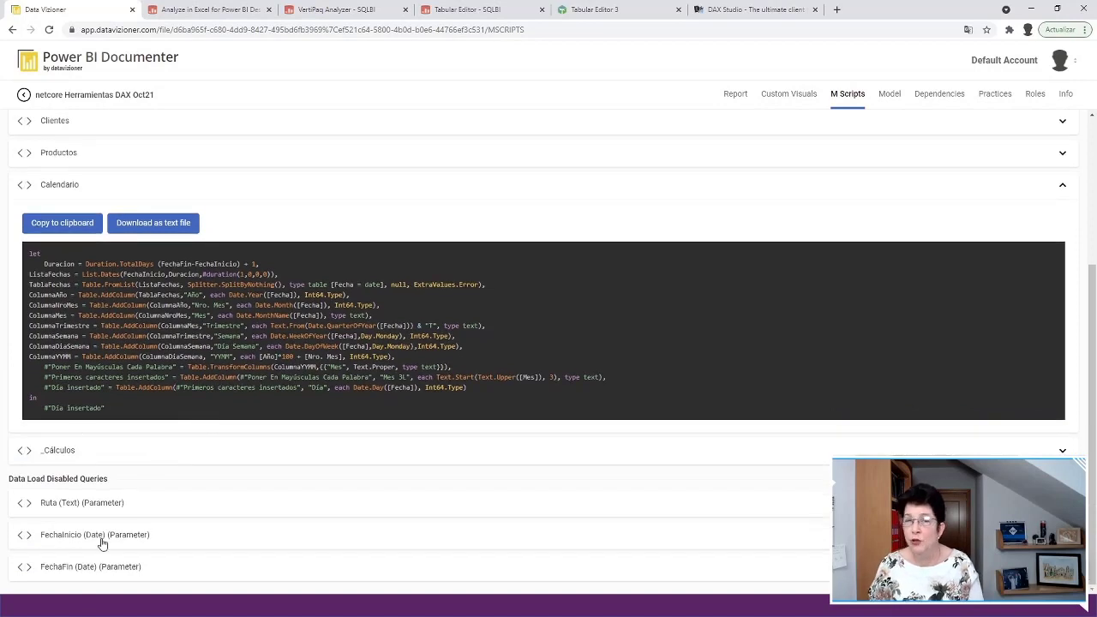
# View the model diagram and examine the dependencies of the Diferencia Importes measure
pyautogui.click(890, 96)
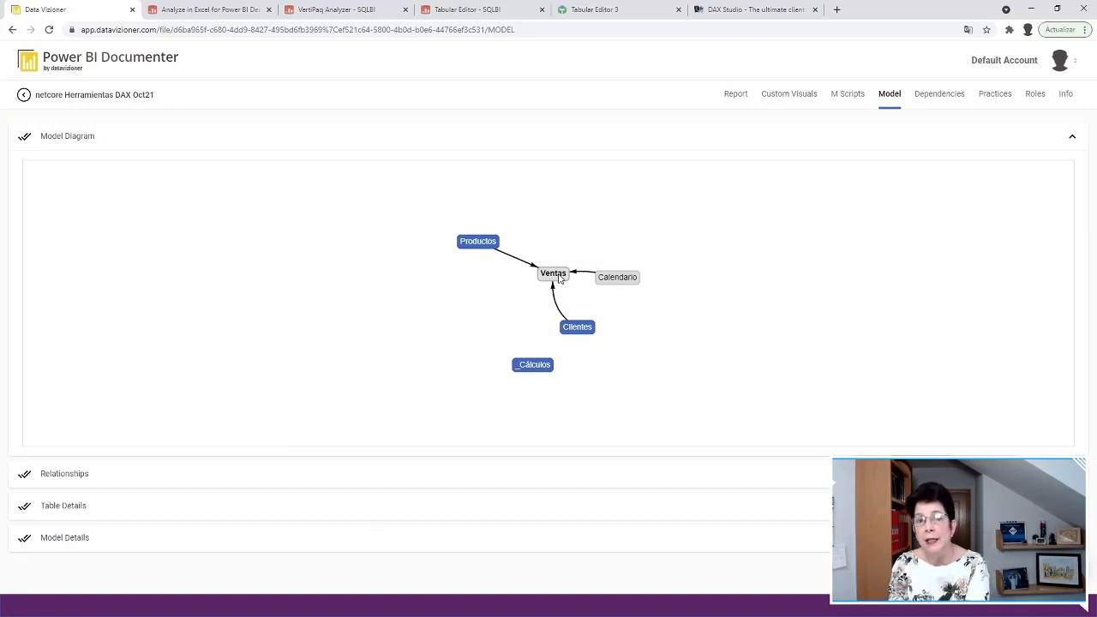
pyautogui.click(934, 99)
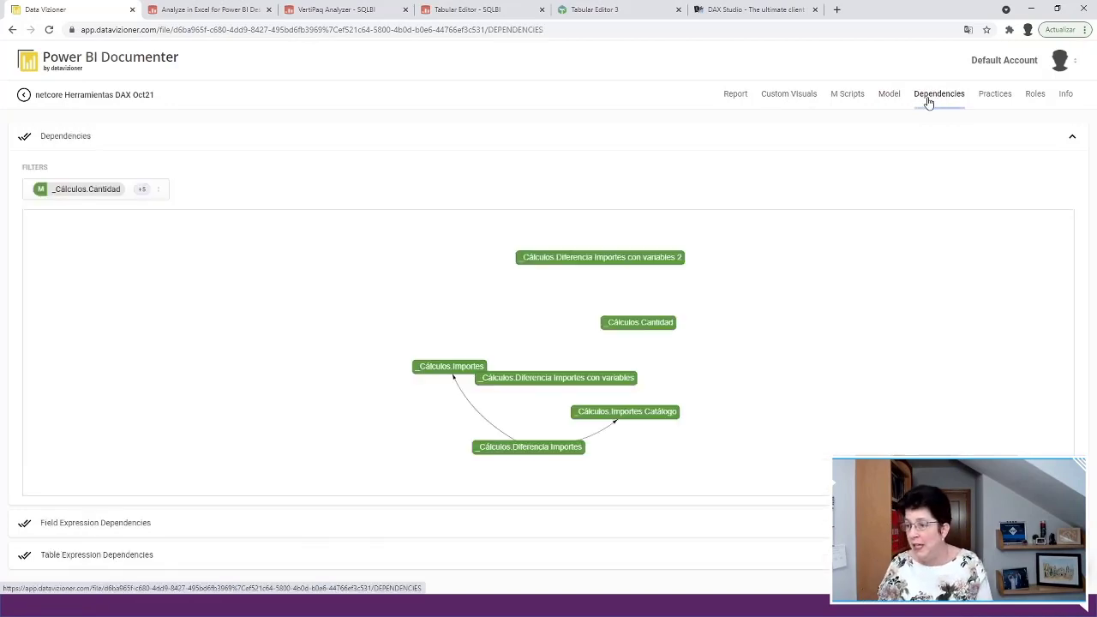
pyautogui.click(526, 449)
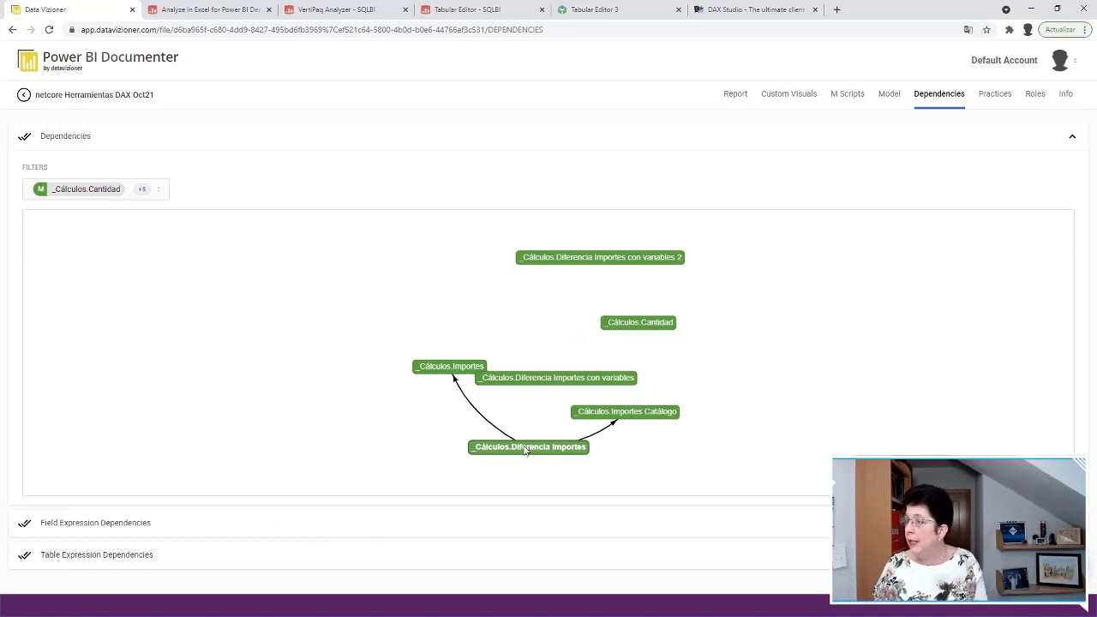
# Review the file's practices check and its roles, and minimize the browser
pyautogui.click(992, 102)
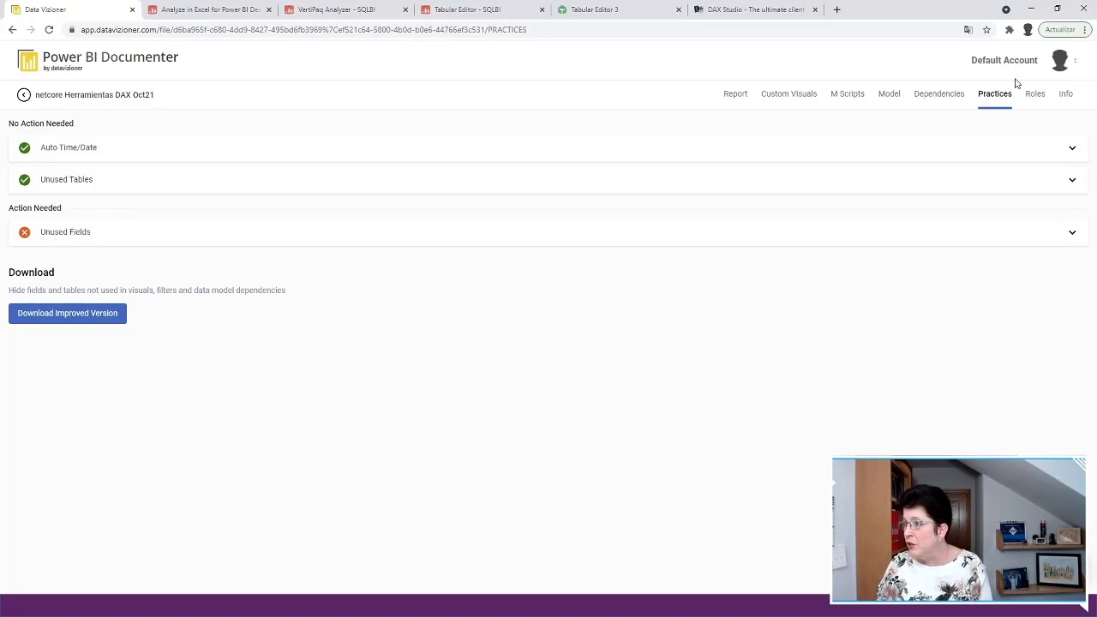
pyautogui.click(1039, 100)
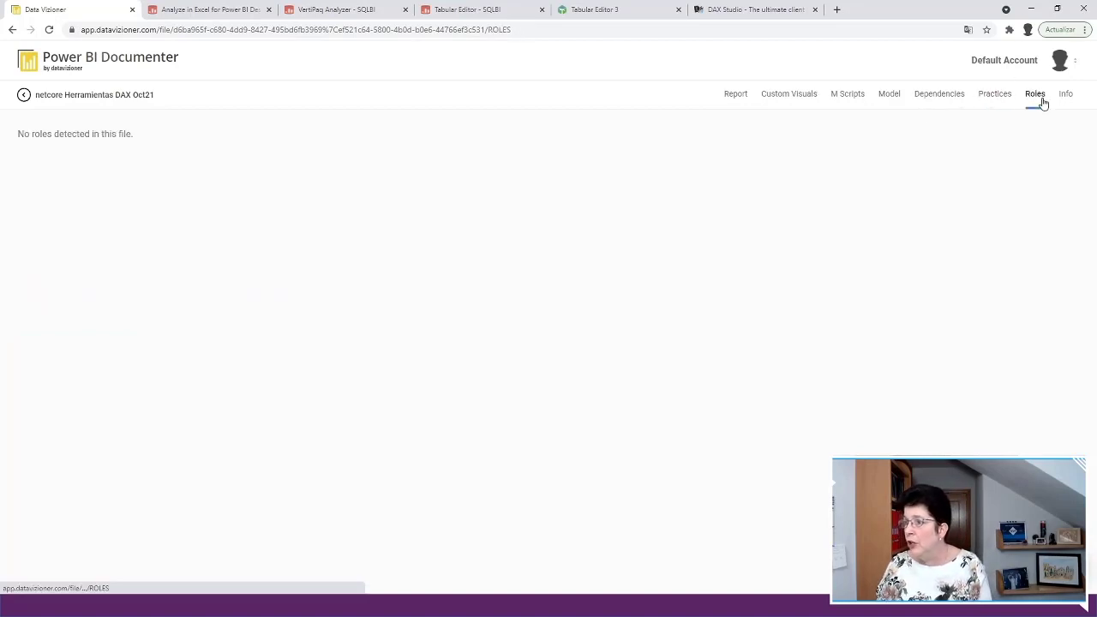
pyautogui.click(1031, 14)
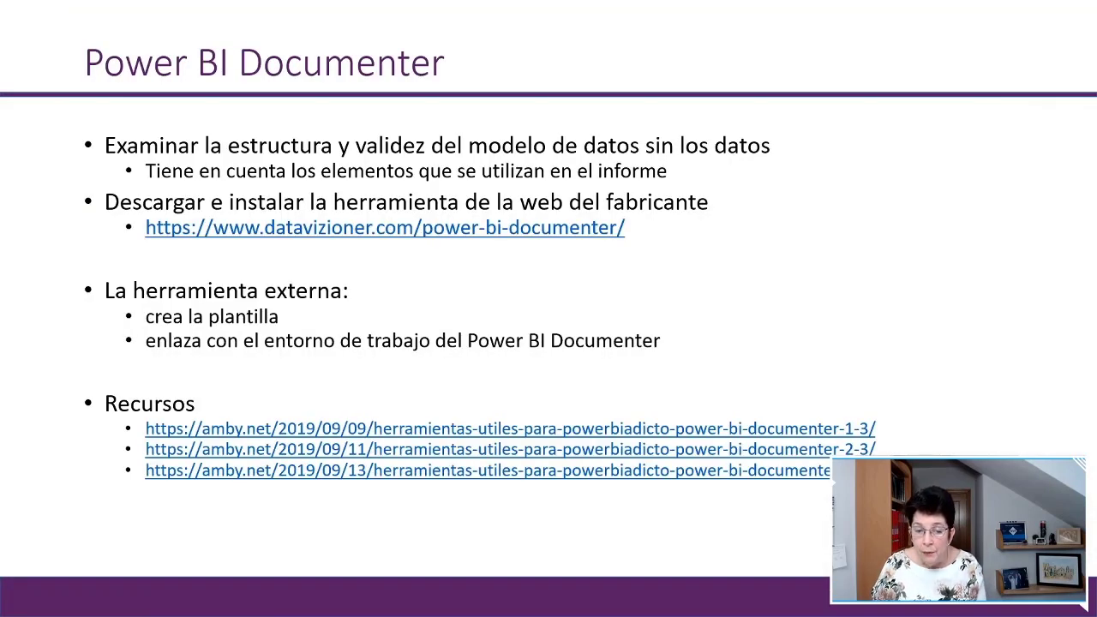
# Switch to the Power BI Desktop report and clear the Amarillo cross-filter in the color table
pyautogui.hotkey('alt', 'Tab')
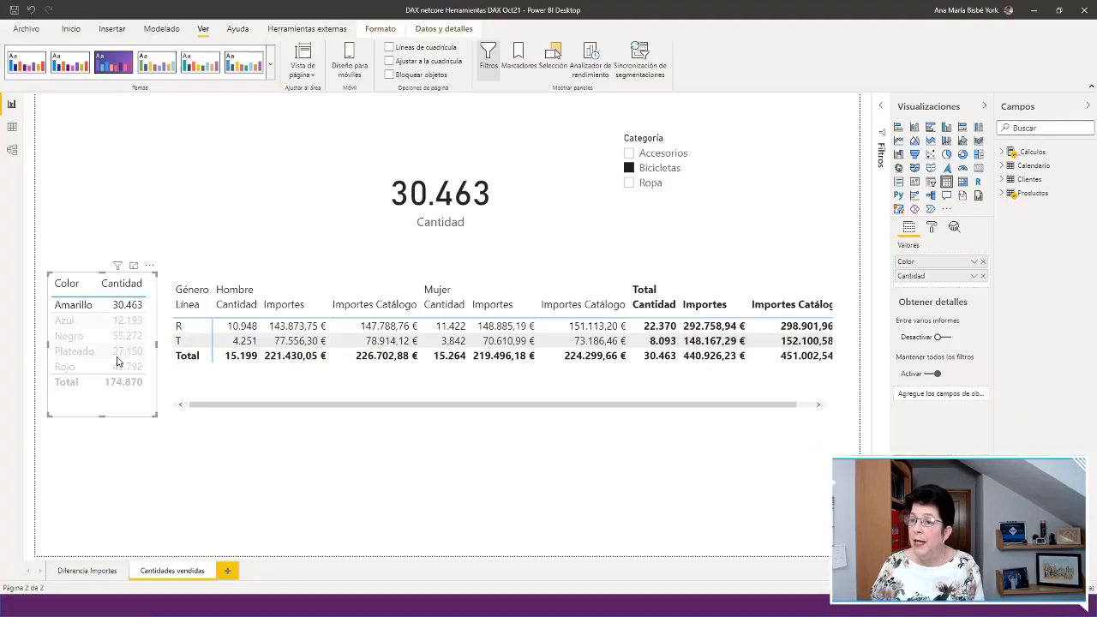
pyautogui.click(73, 311)
# Launch the Power BI Documenter external tool to view its template upload window, and close it
pyautogui.click(302, 31)
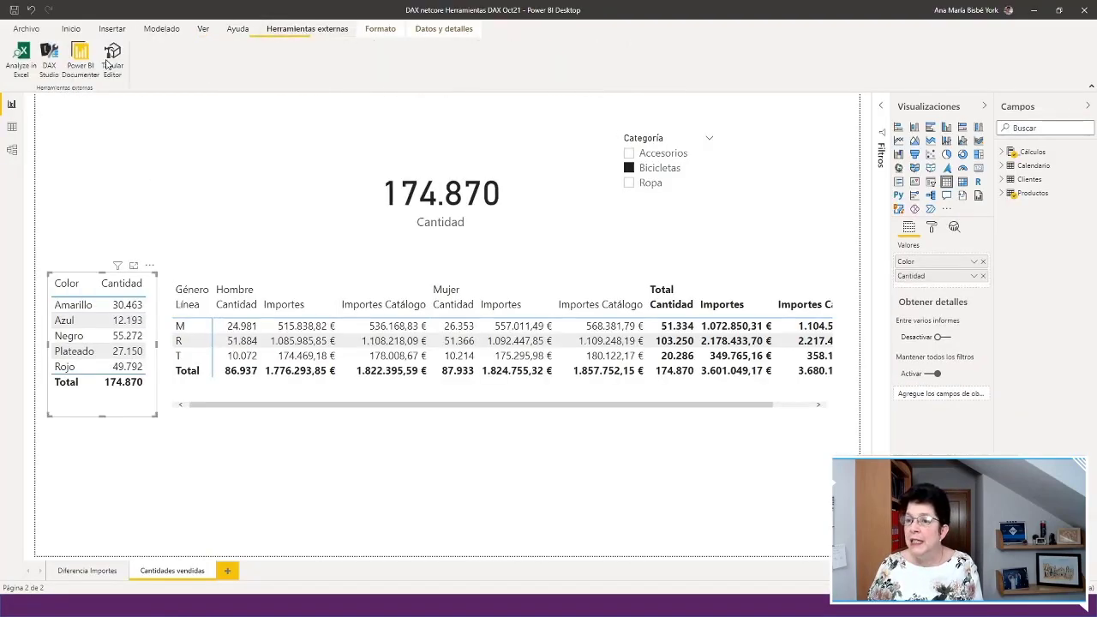
pyautogui.click(82, 53)
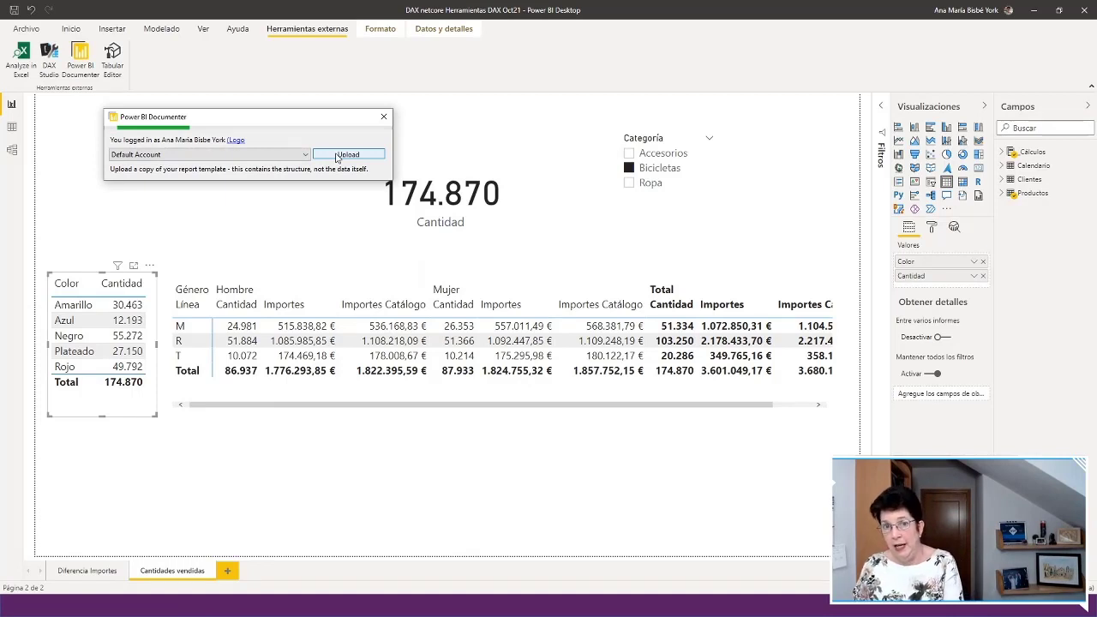
pyautogui.click(384, 118)
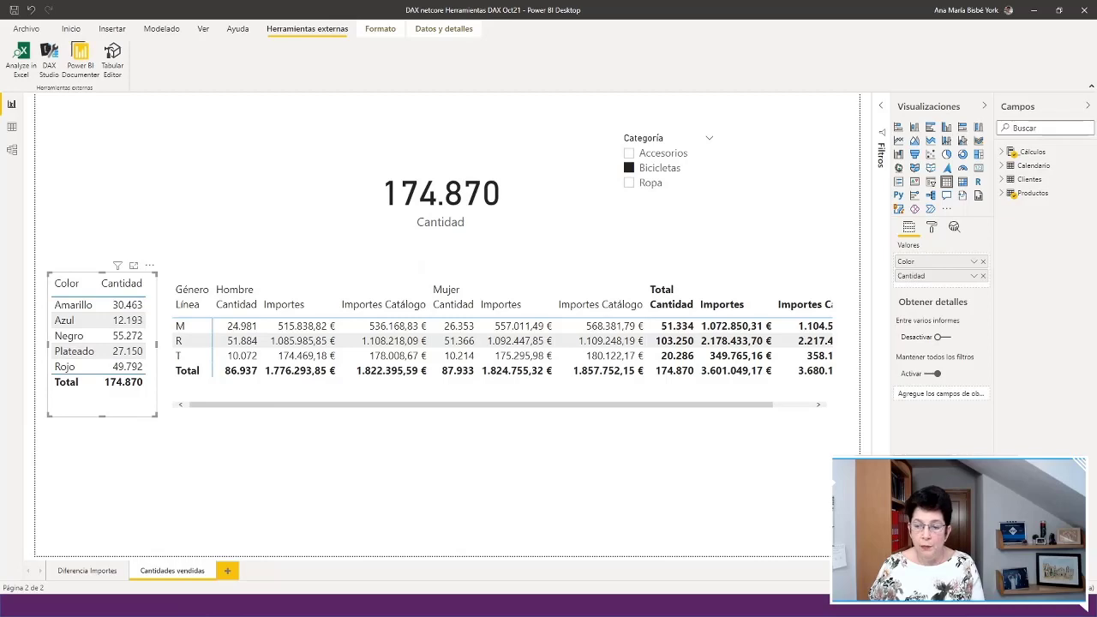
pyautogui.click(304, 607)
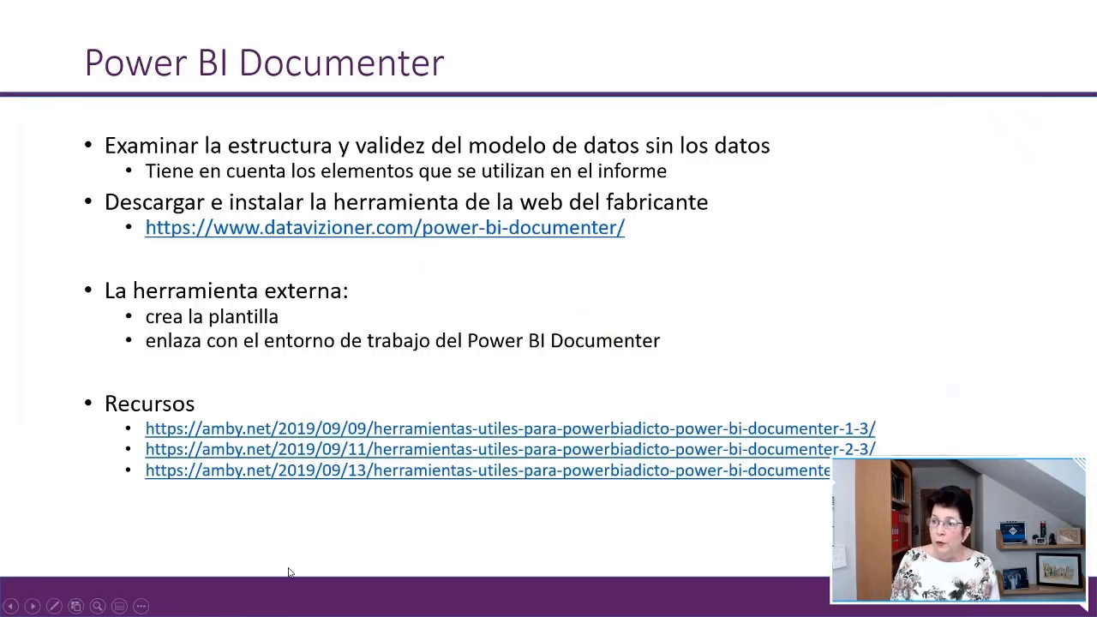
pyautogui.click(289, 572)
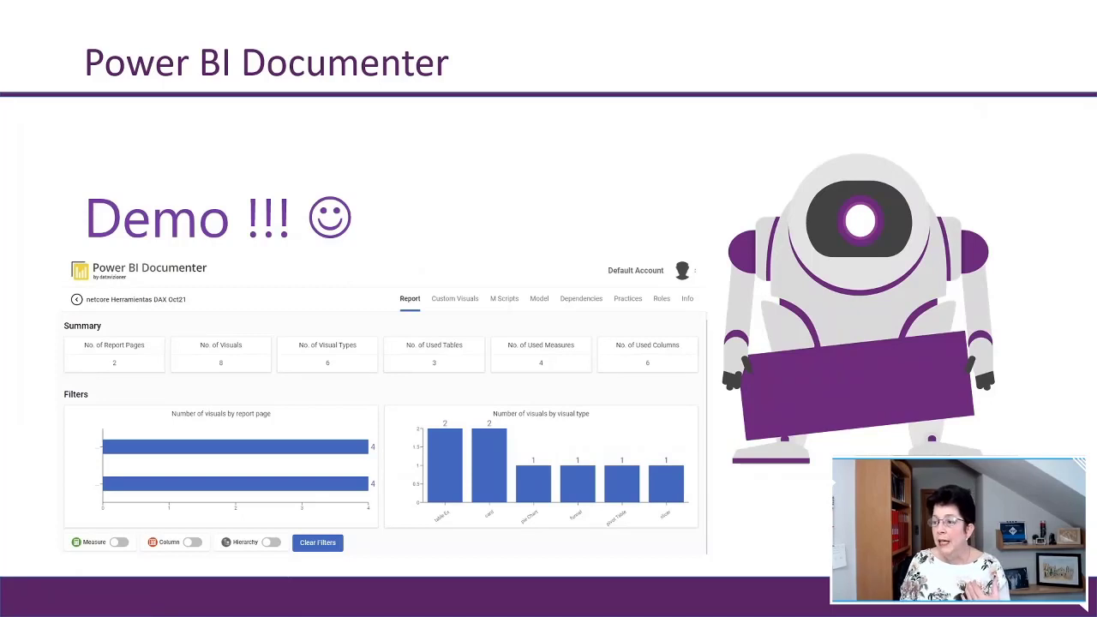
pyautogui.press('Right')
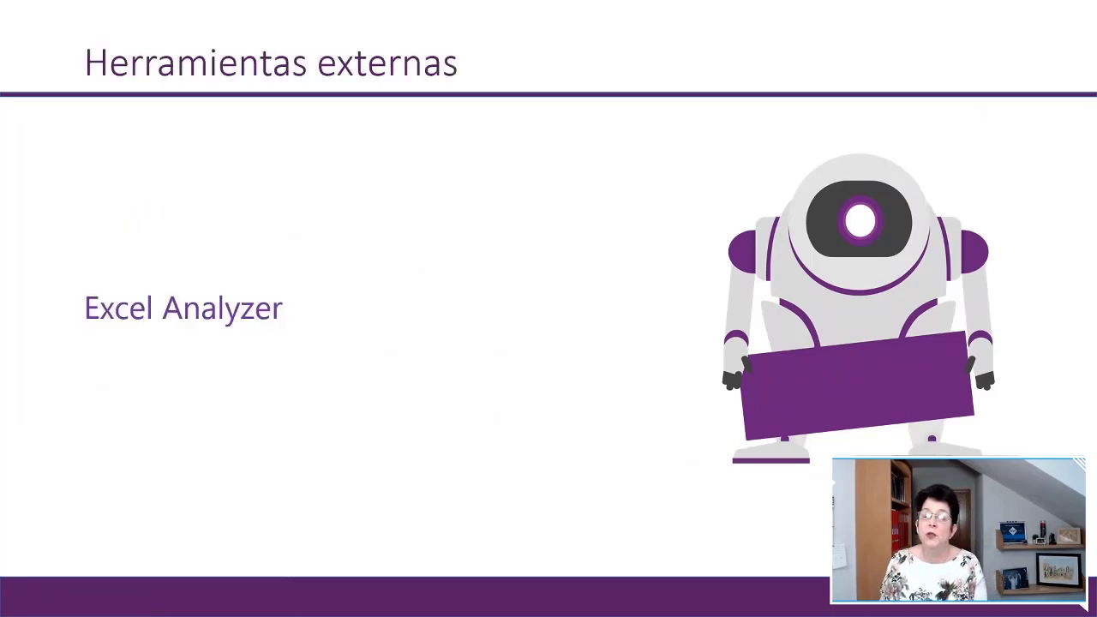
pyautogui.press('Right')
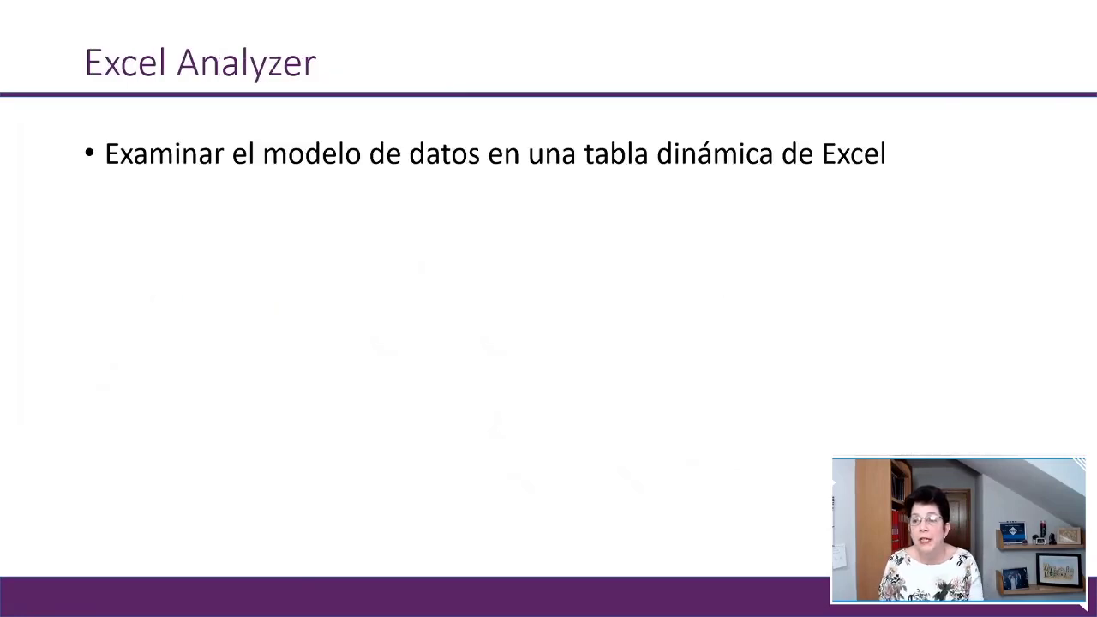
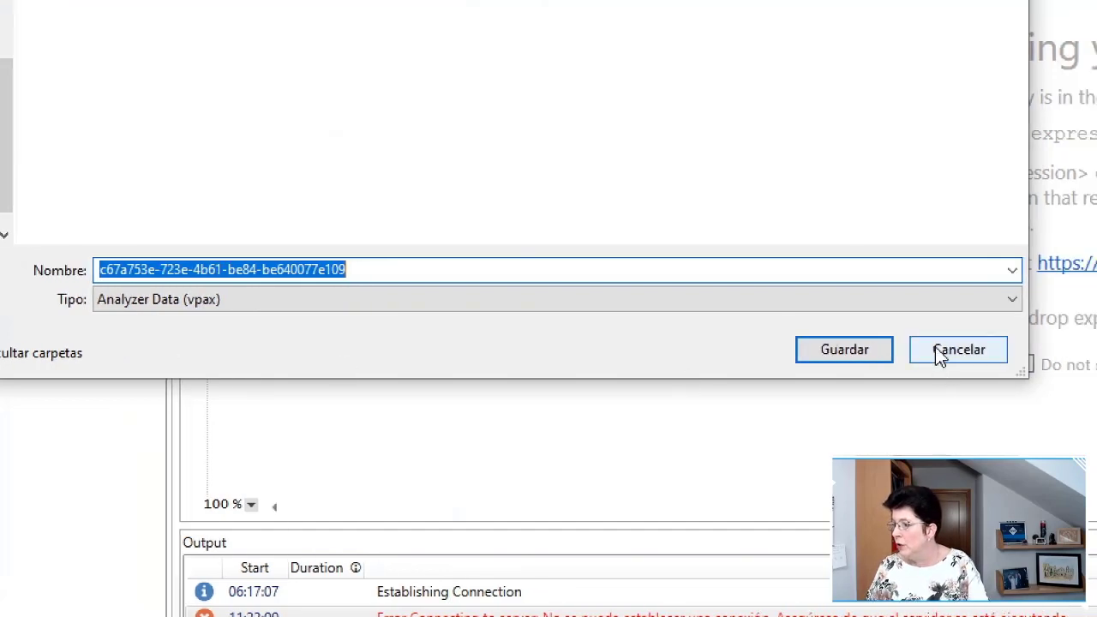
# Cancel saving the VPAX metrics export and minimize DAX Studio
pyautogui.click(940, 353)
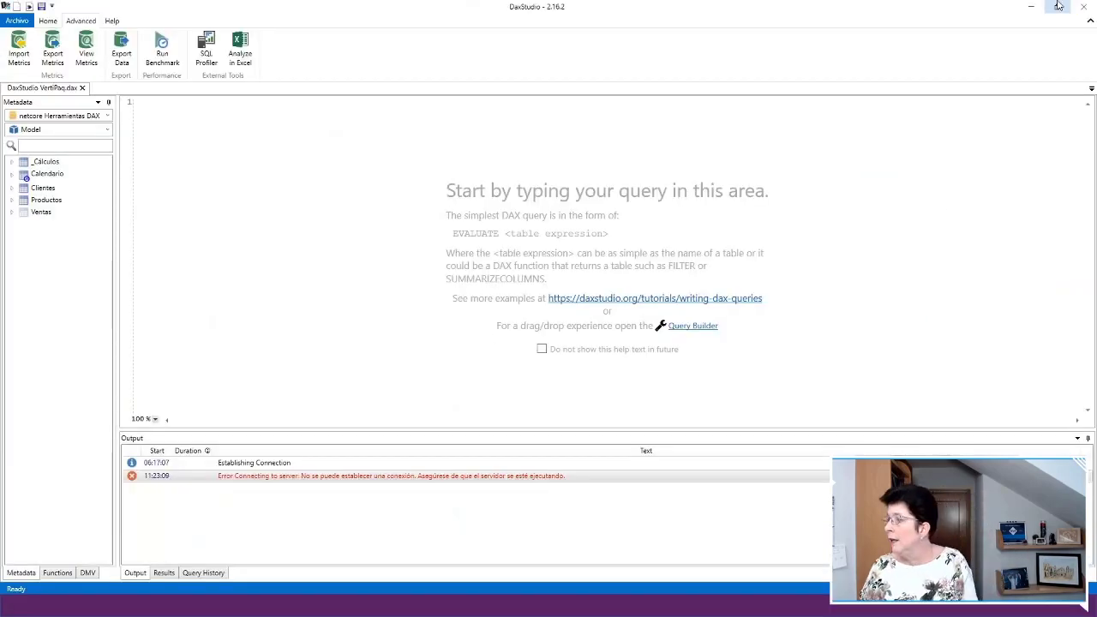
pyautogui.click(1031, 6)
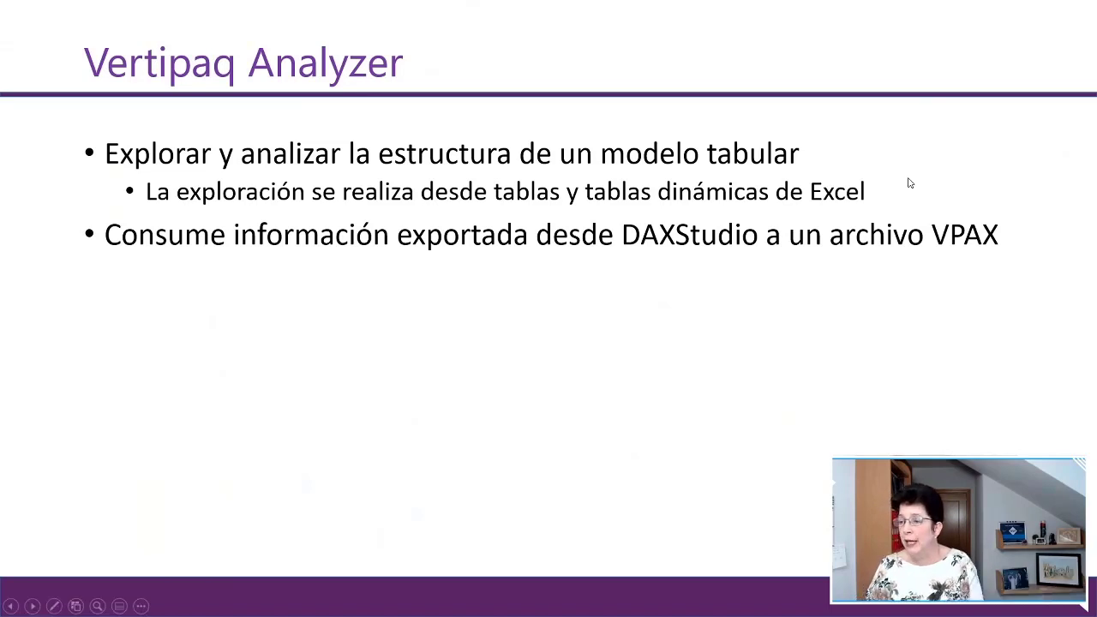
pyautogui.click(607, 321)
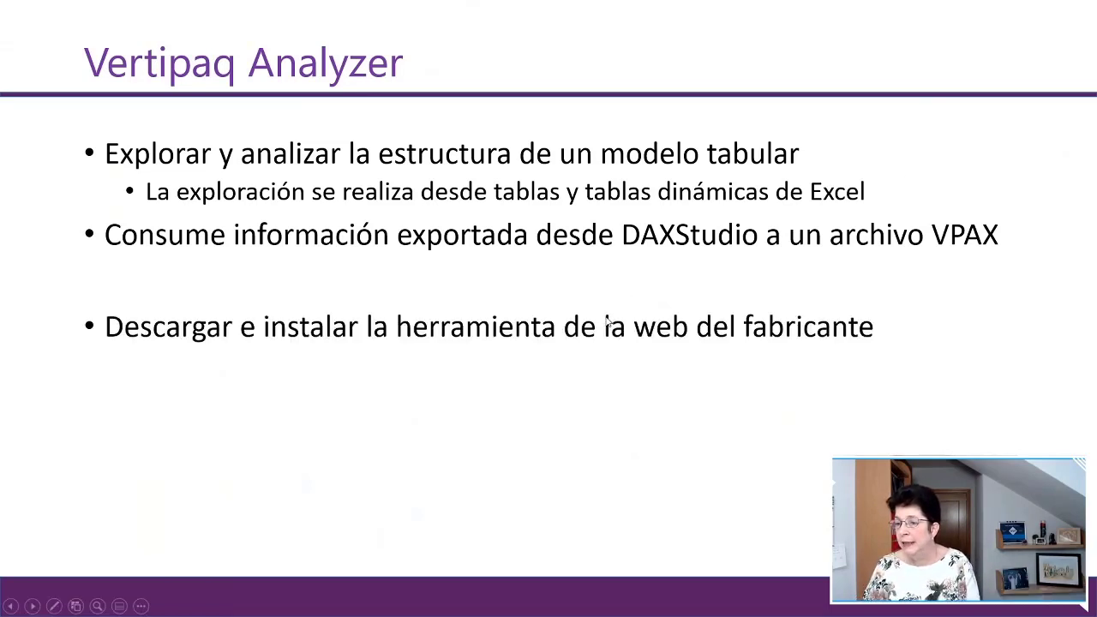
pyautogui.click(607, 320)
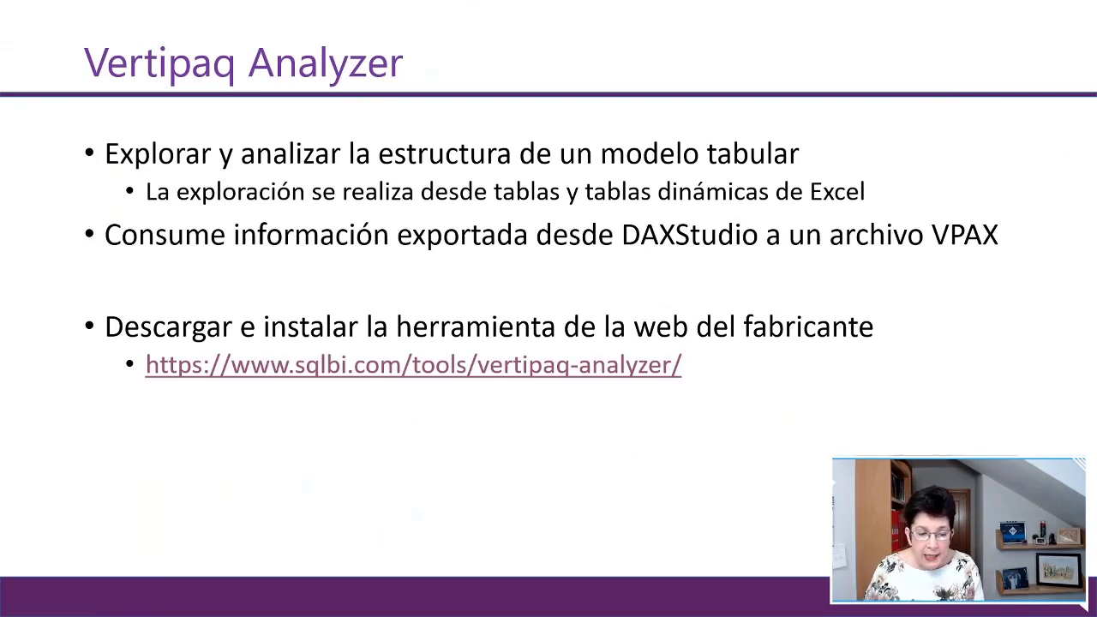
# Switch to the browser, view the VertiPaq Analyzer download page on the SQLBI site, and minimize the window
pyautogui.hotkey('alt', 'Tab')
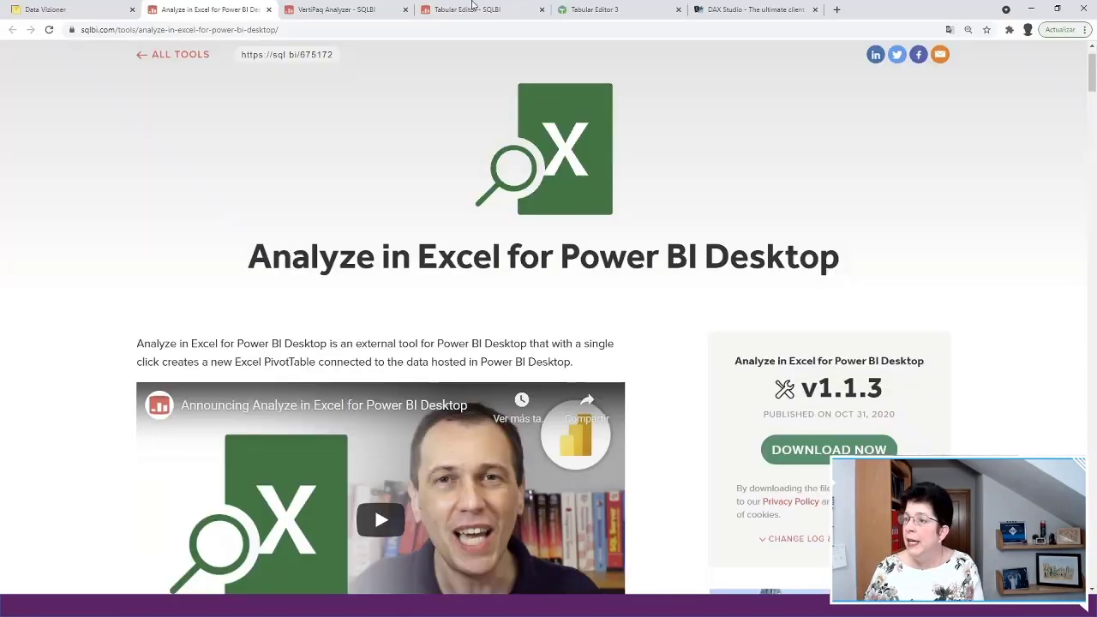
pyautogui.click(342, 9)
pyautogui.scroll(3, 347, 203)
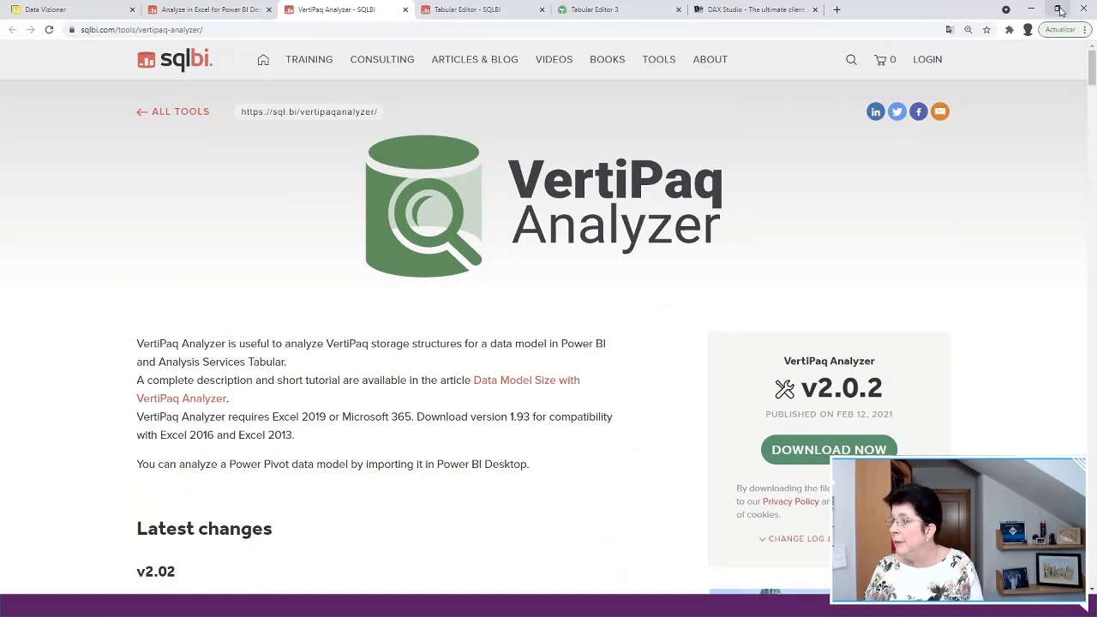
pyautogui.click(1031, 10)
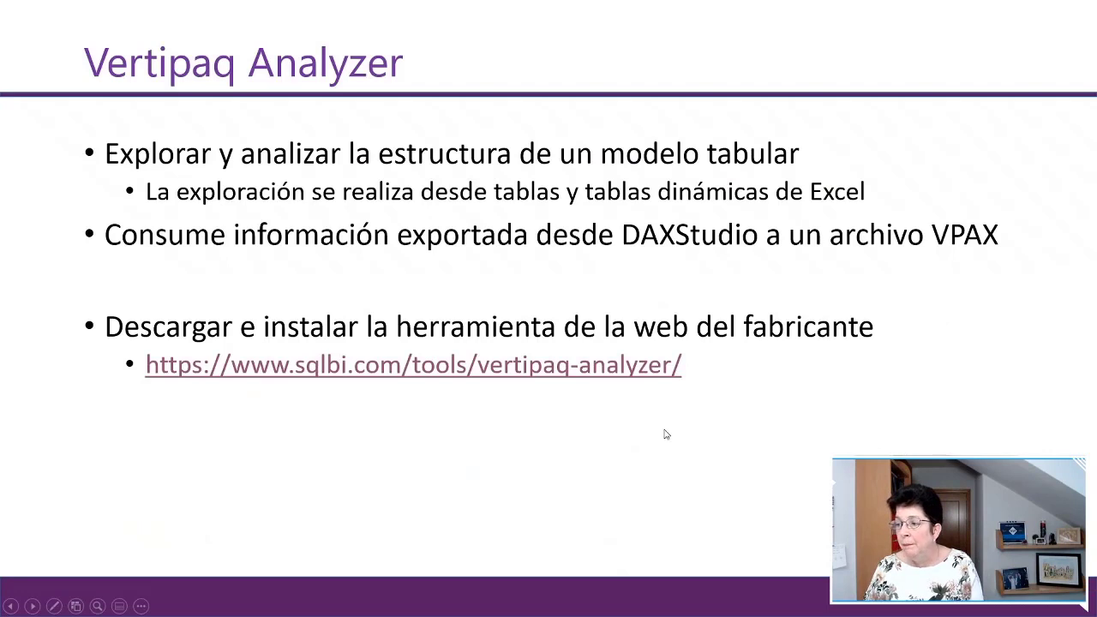
pyautogui.click(664, 432)
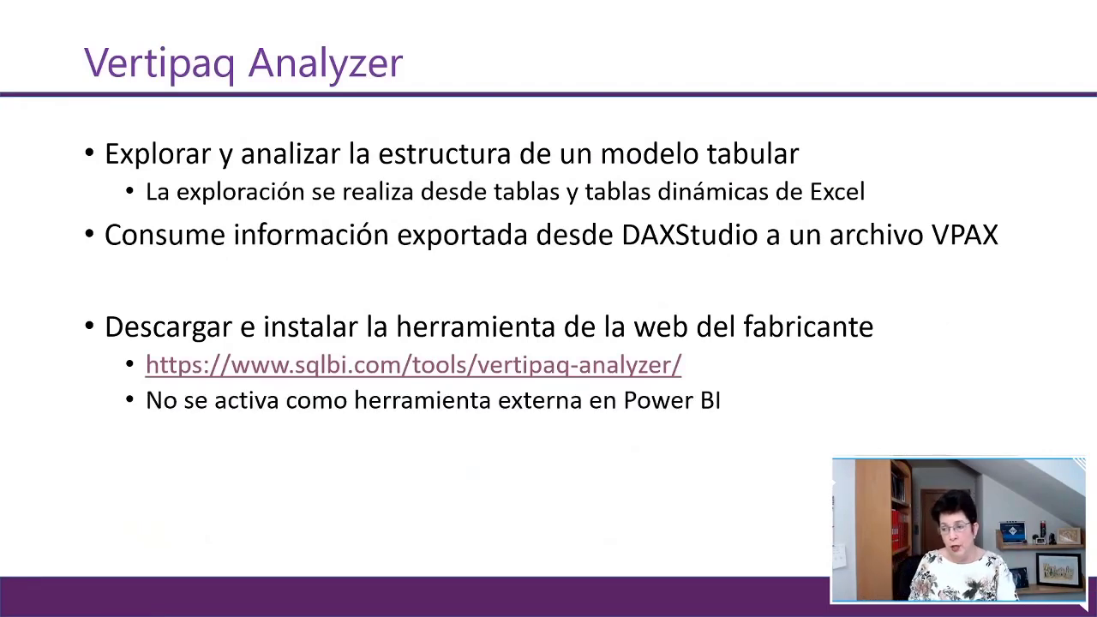
pyautogui.press('Right')
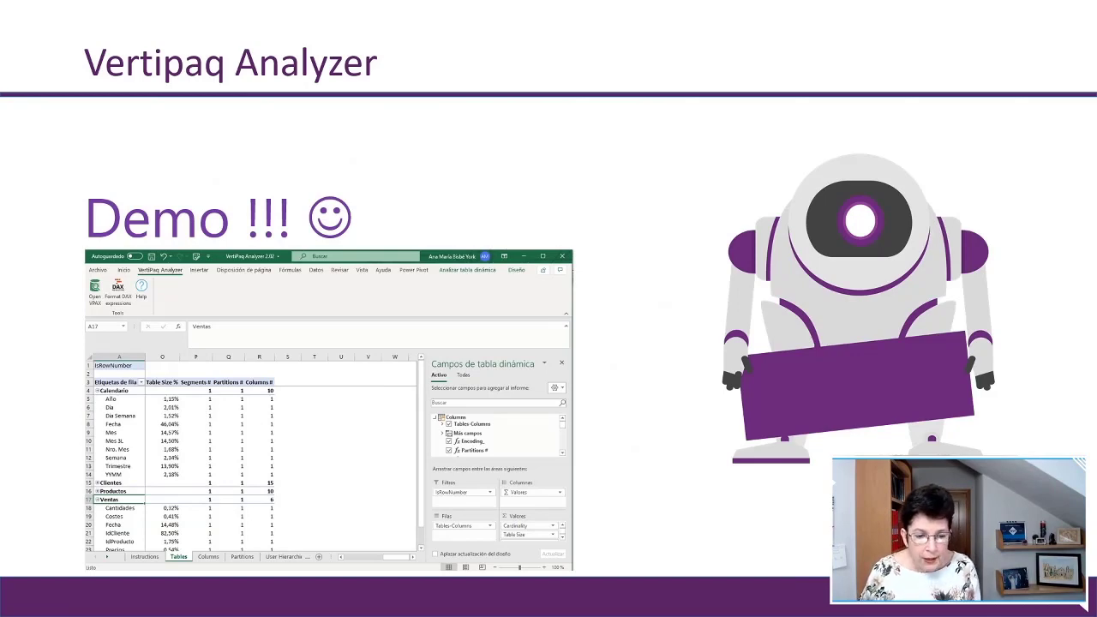
# Switch to the VertiPaq Analyzer 2.02 Original workbook in Excel and load "Métricas exportadas del DAX Studio.vpax" from C:\NetCoreConf Herramientas DAX Oct21\VertiPaq-Analyzer-2.02
pyautogui.hotkey('alt', 'Tab')
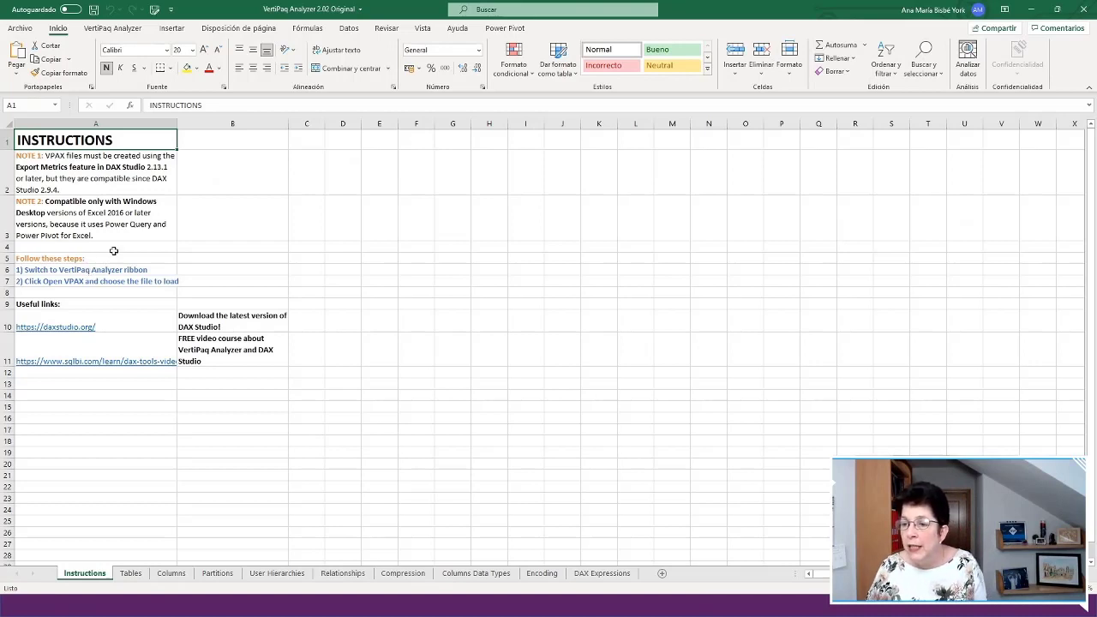
pyautogui.click(109, 29)
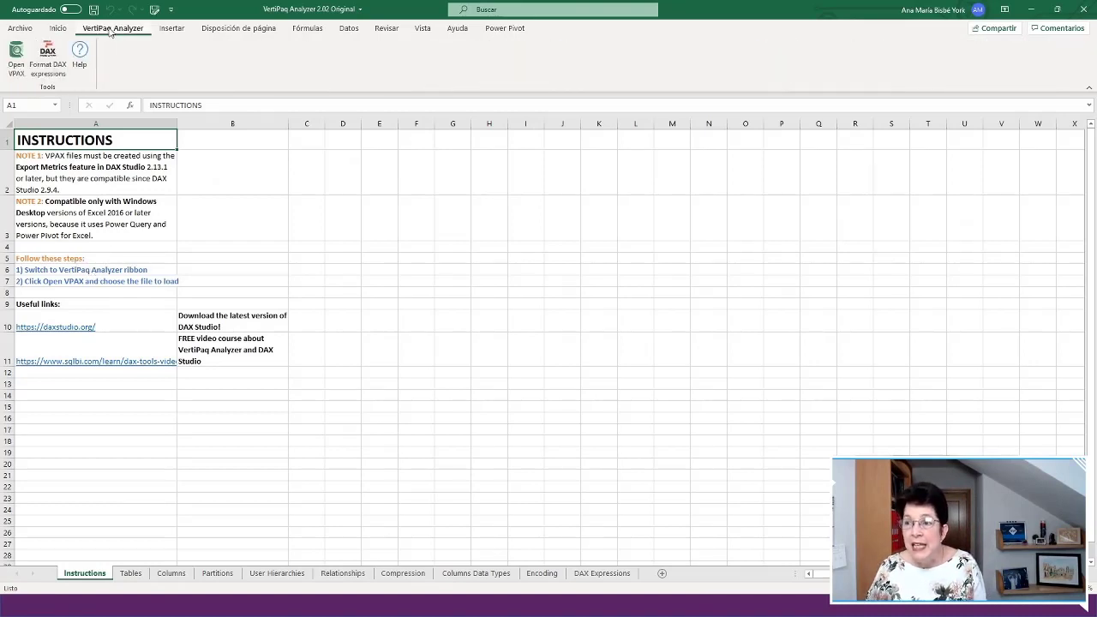
pyautogui.click(18, 57)
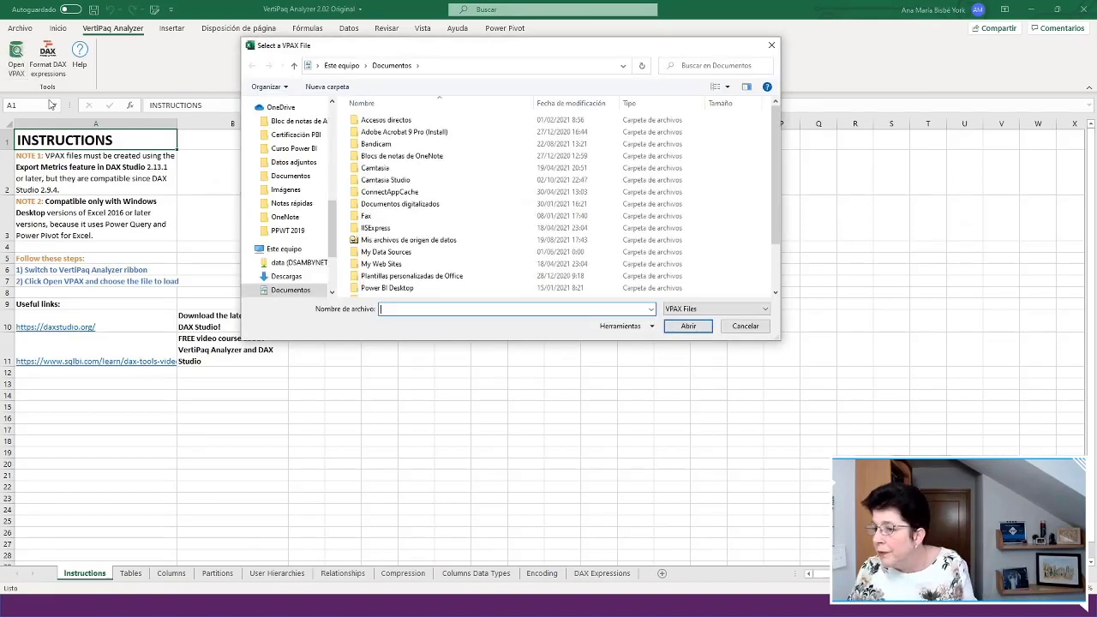
pyautogui.scroll(-3, 295, 240)
pyautogui.click(300, 257)
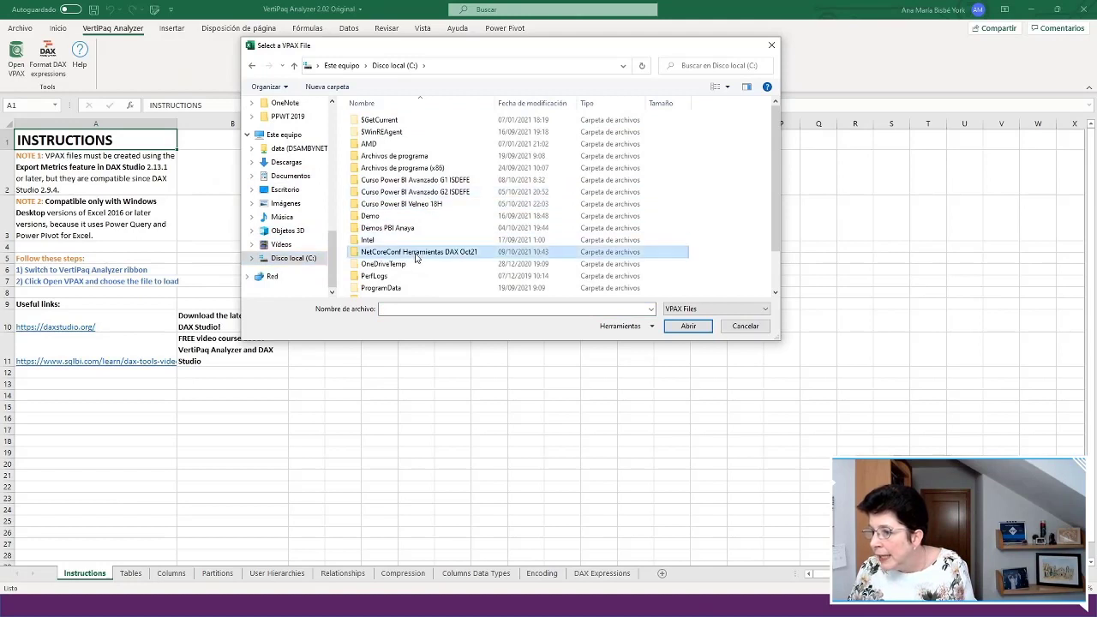
pyautogui.doubleClick(415, 257)
pyautogui.click(409, 161)
pyautogui.doubleClick(409, 160)
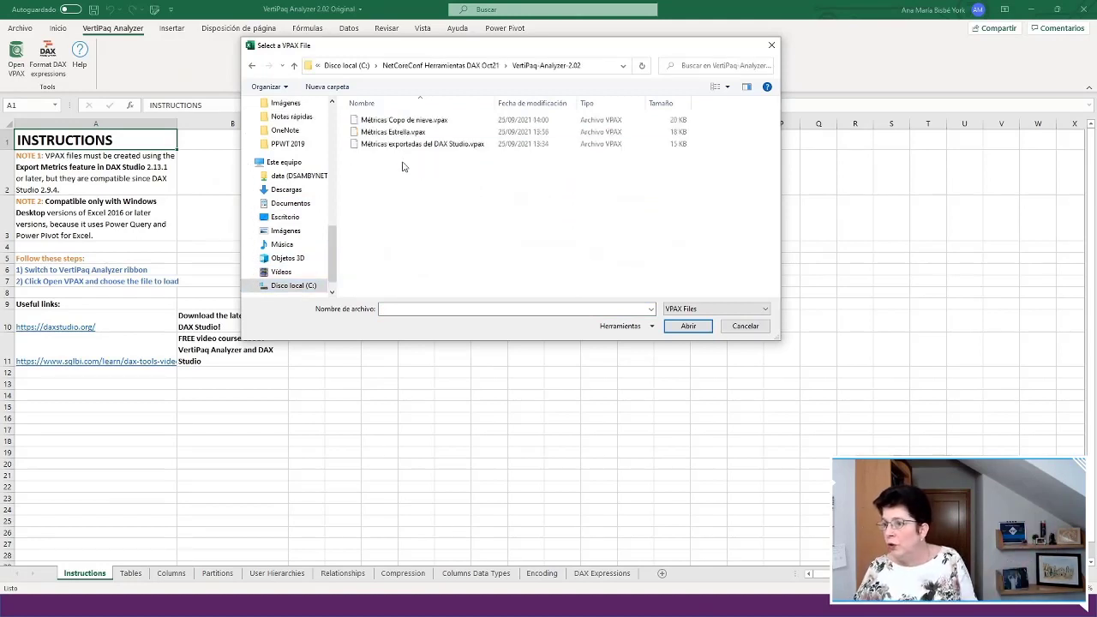
pyautogui.click(407, 144)
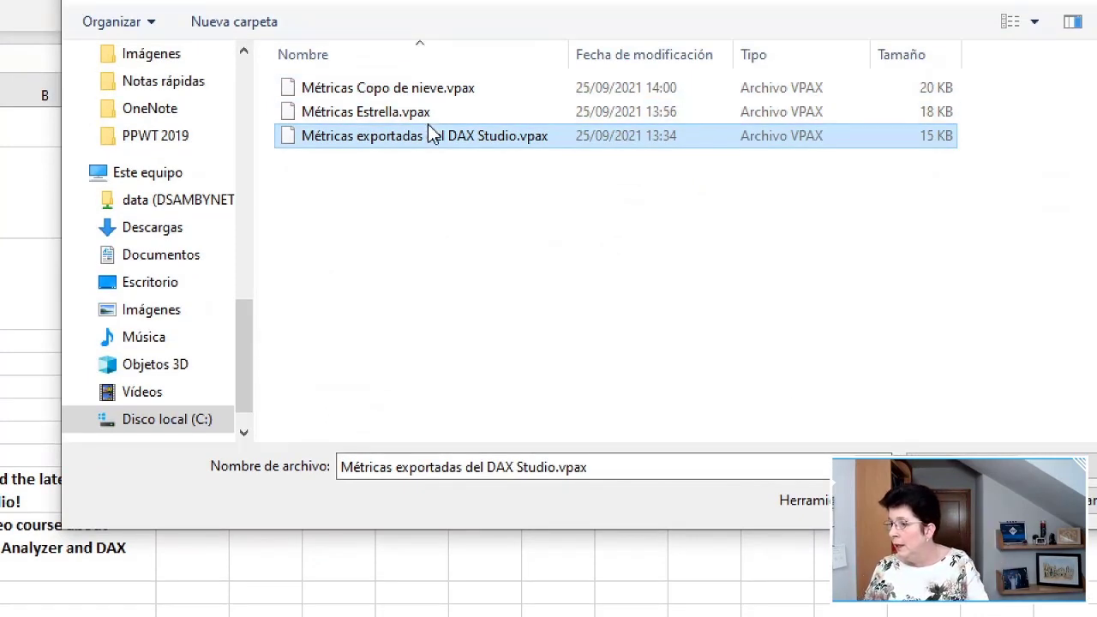
pyautogui.press('Return')
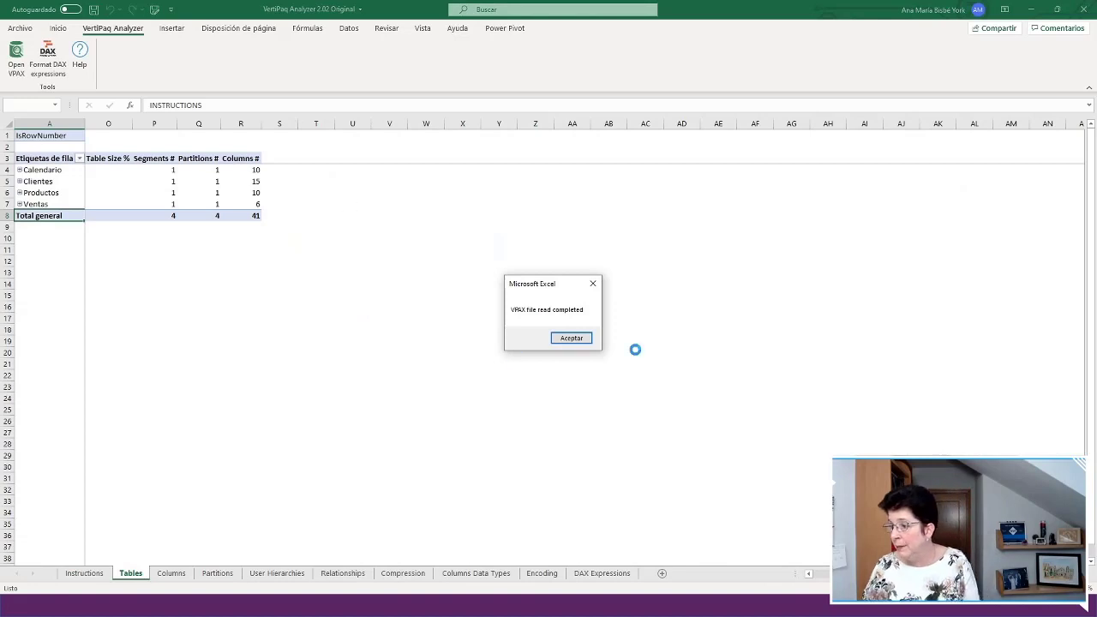
# Dismiss the completion message and review the size metrics on the Tables sheet, expanding Calendario to its columns and collapsing it again
pyautogui.click(582, 338)
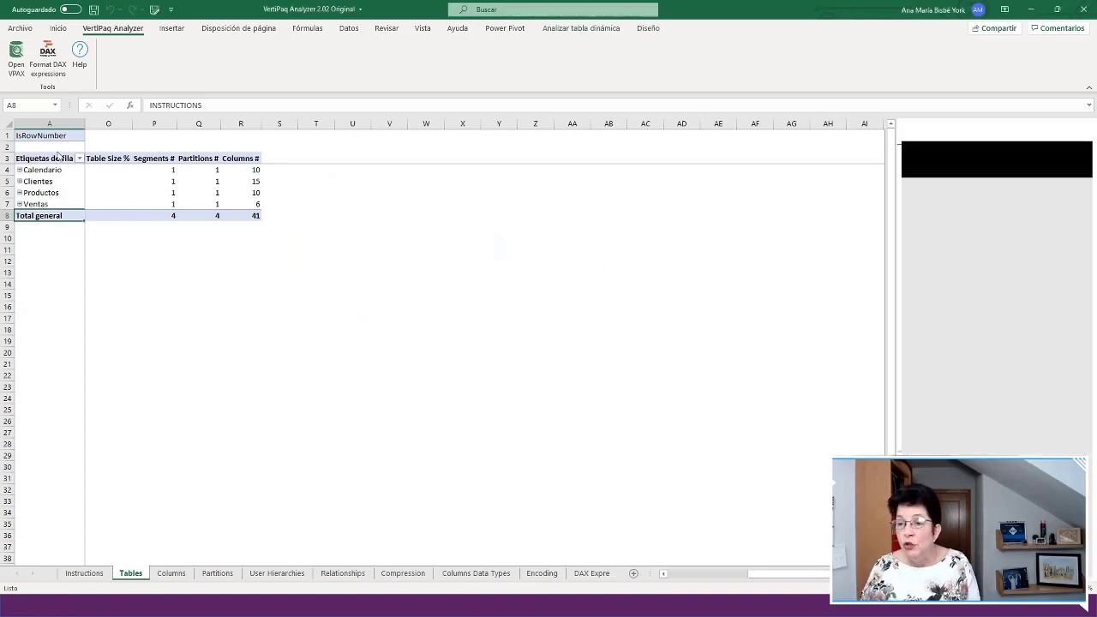
pyautogui.click(49, 220)
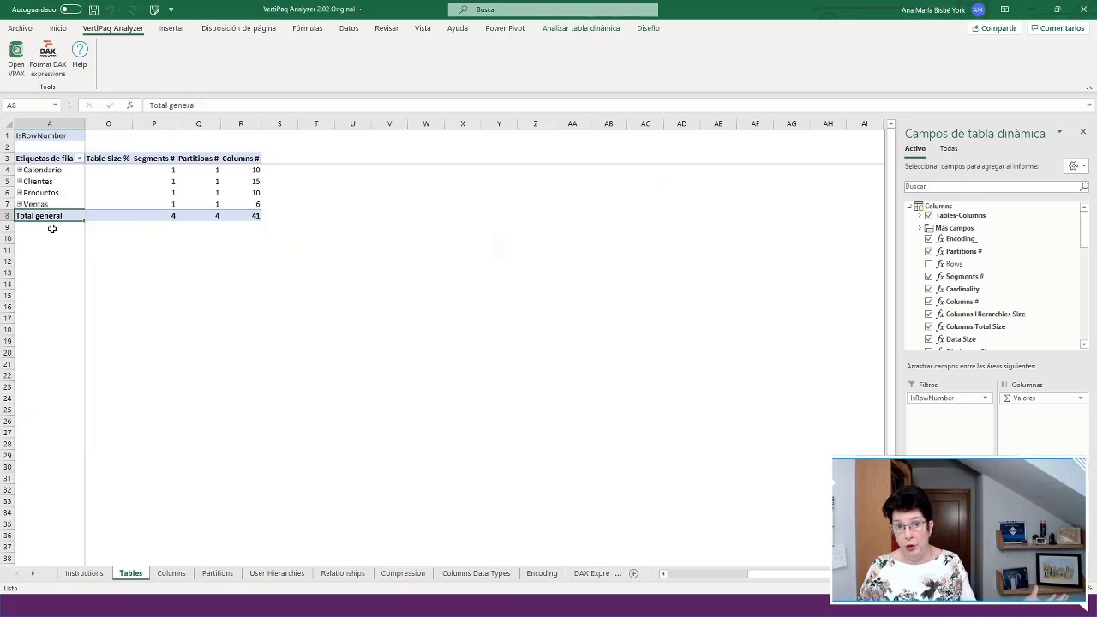
pyautogui.click(19, 170)
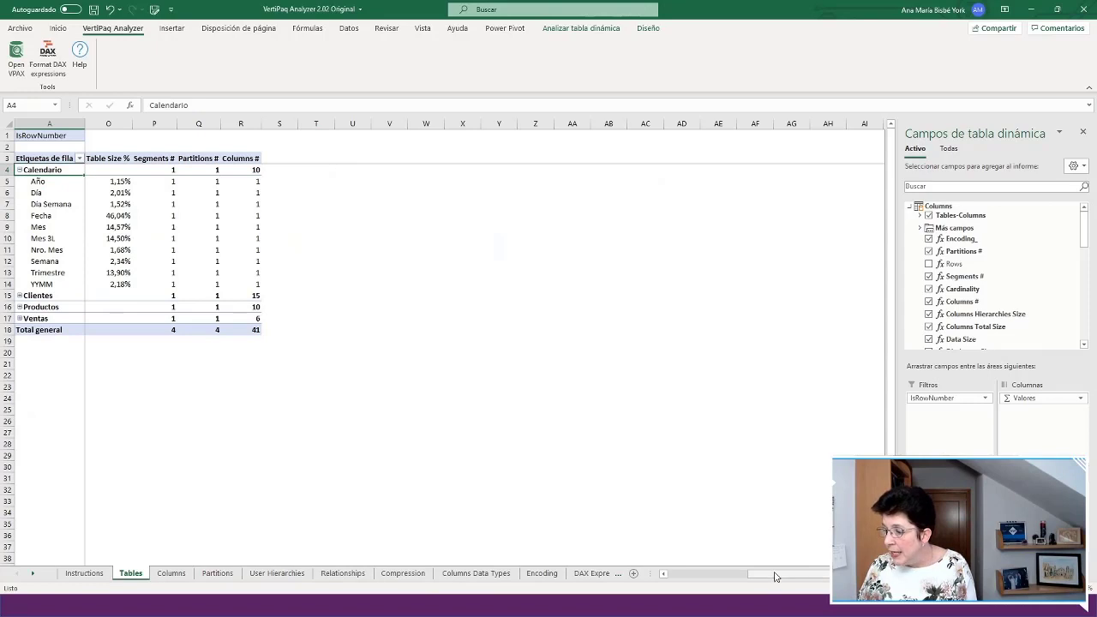
pyautogui.moveTo(776, 573); pyautogui.dragTo(683, 572)
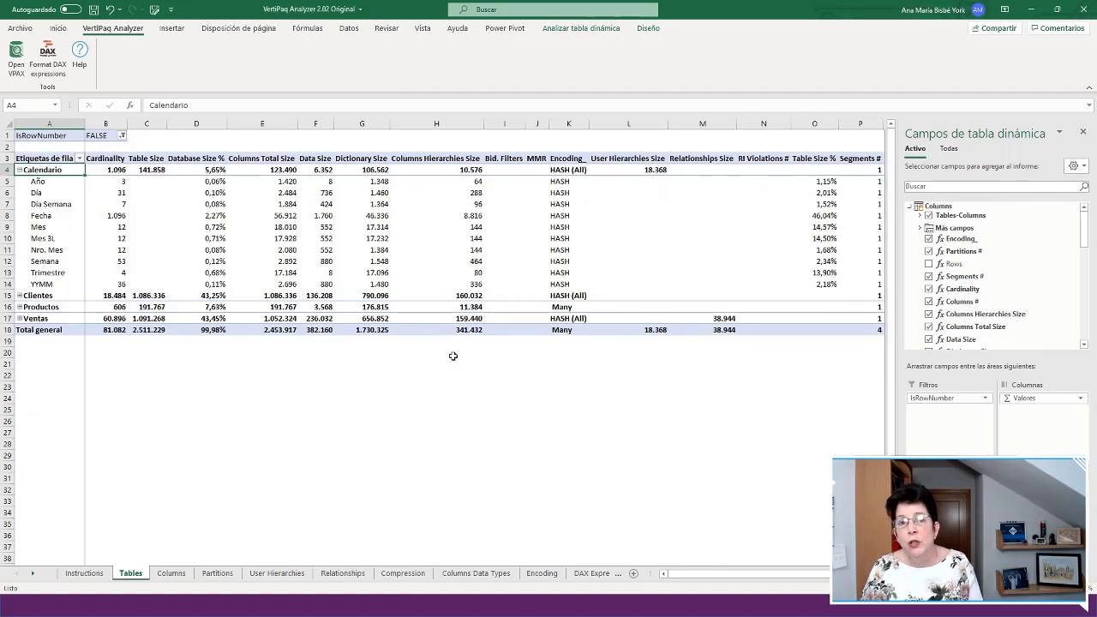
pyautogui.click(19, 170)
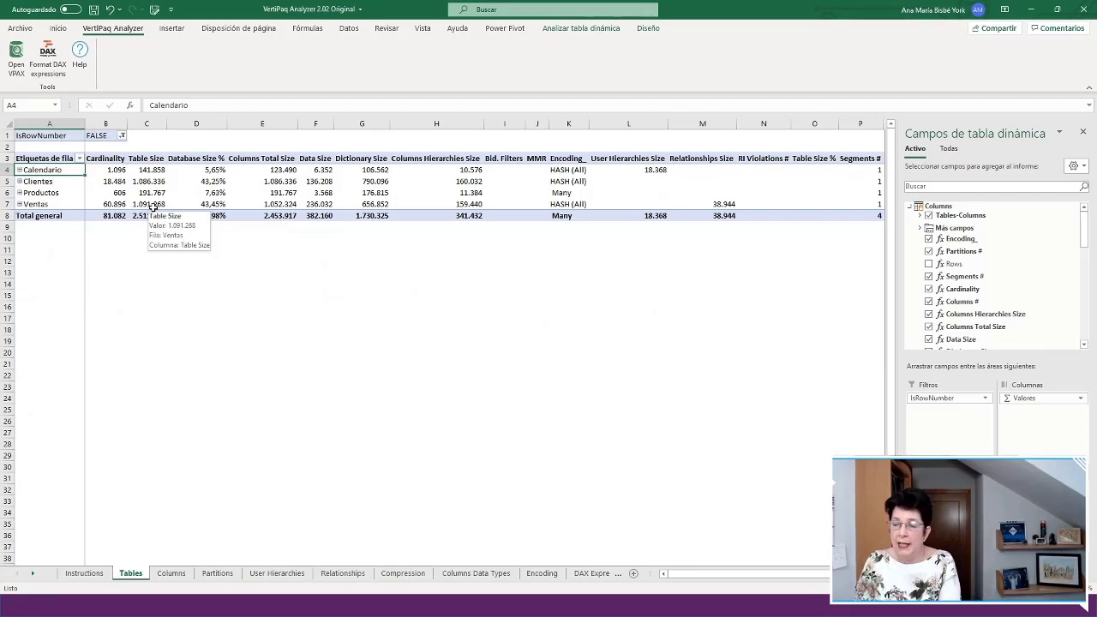
# Review the per-column metrics on the Columns sheet, checking the options of the Columns Total Size header without applying any
pyautogui.click(169, 574)
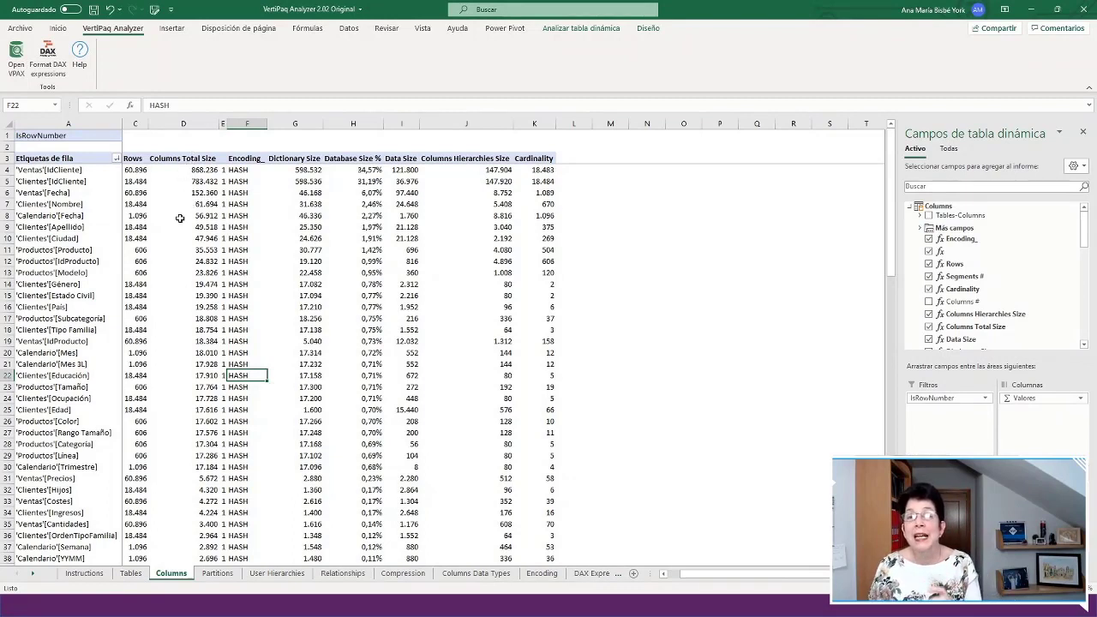
pyautogui.moveTo(179, 219)
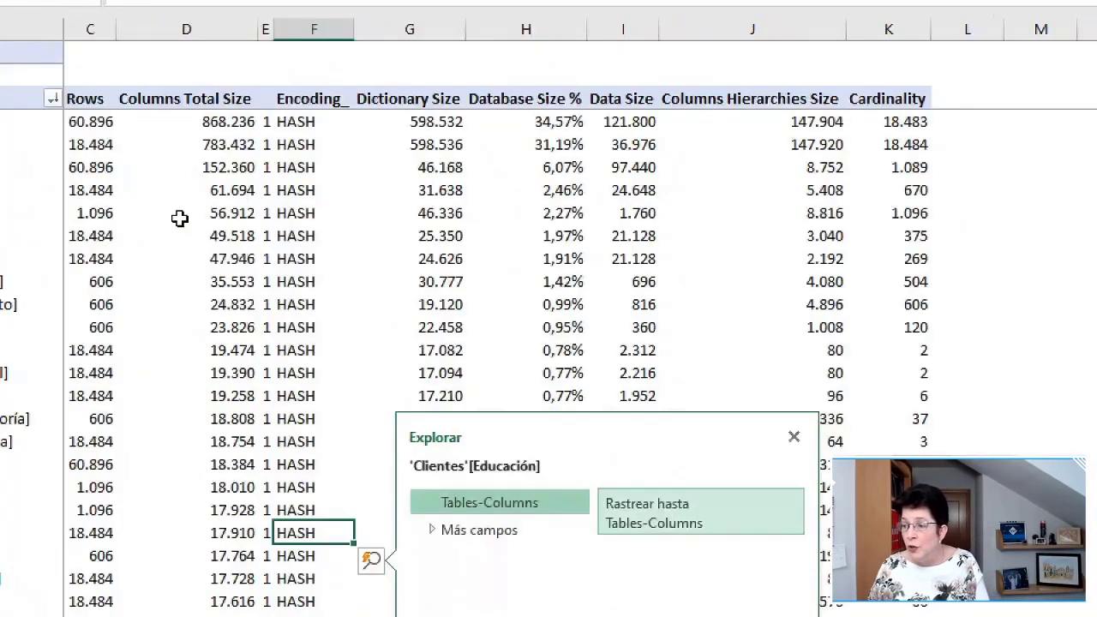
pyautogui.click(226, 109)
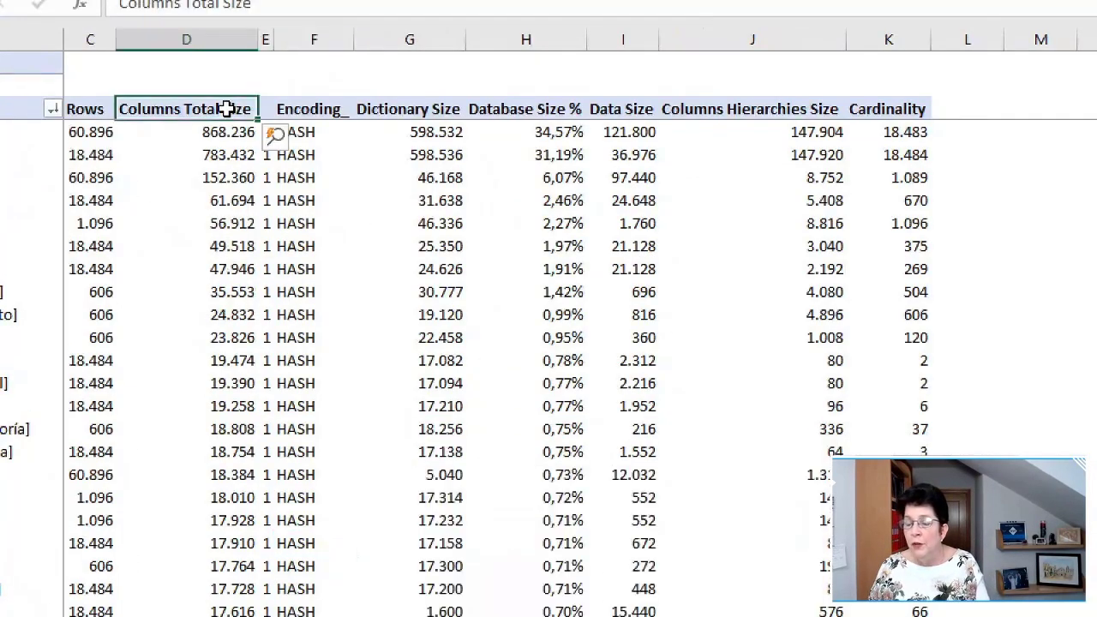
pyautogui.rightClick(228, 113)
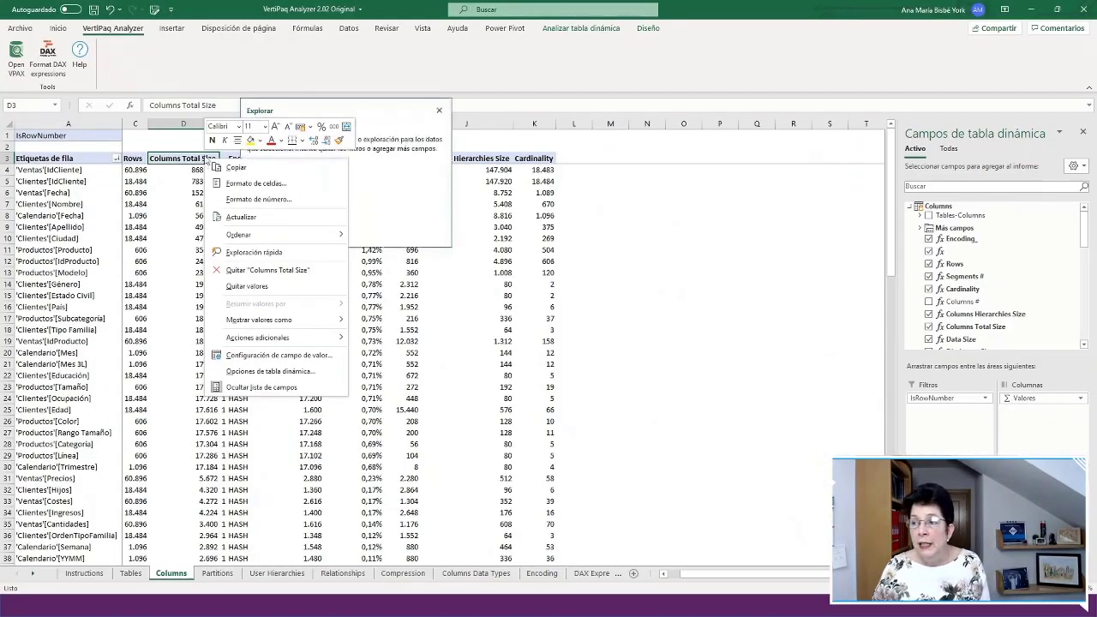
pyautogui.press('Escape')
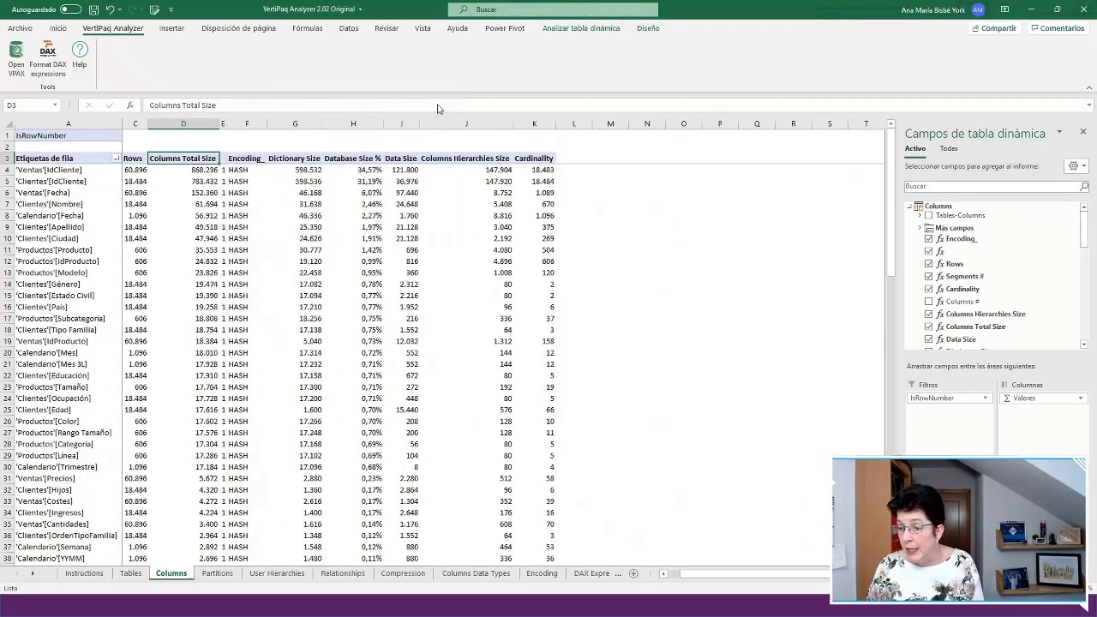
# View the Partitions, User Hierarchies, Relationships and Columns Data Types sheets of the workbook
pyautogui.click(227, 575)
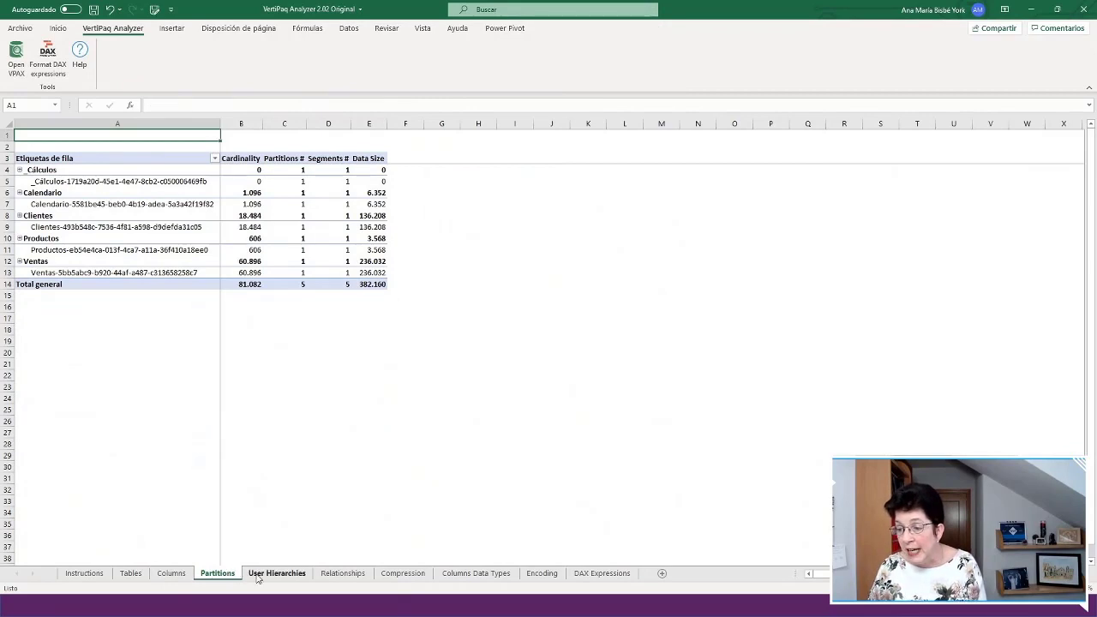
pyautogui.click(264, 575)
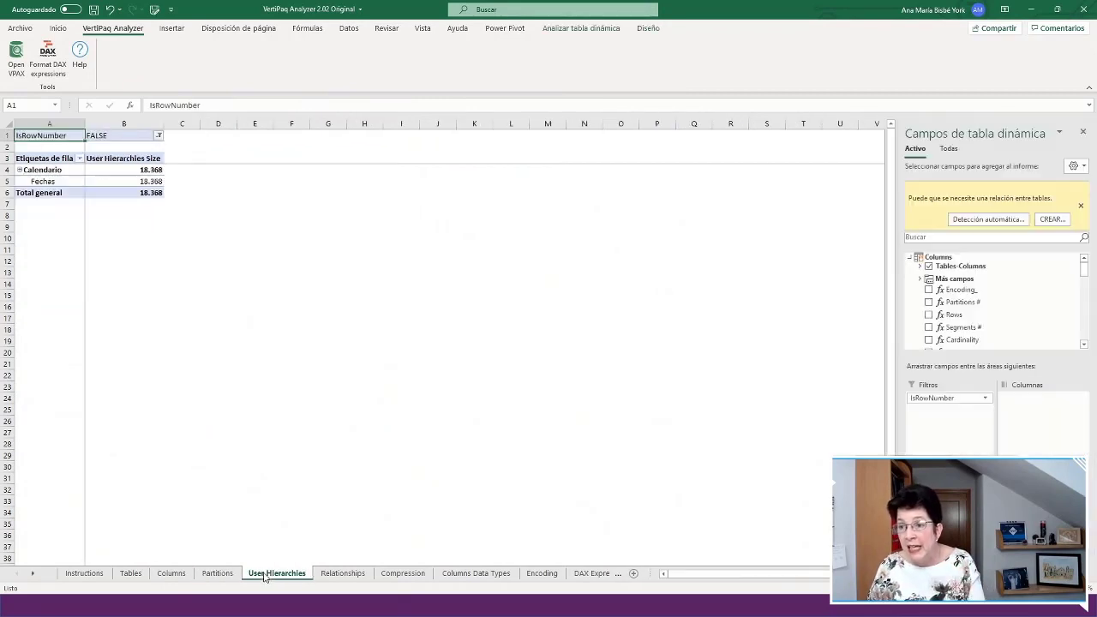
pyautogui.click(343, 575)
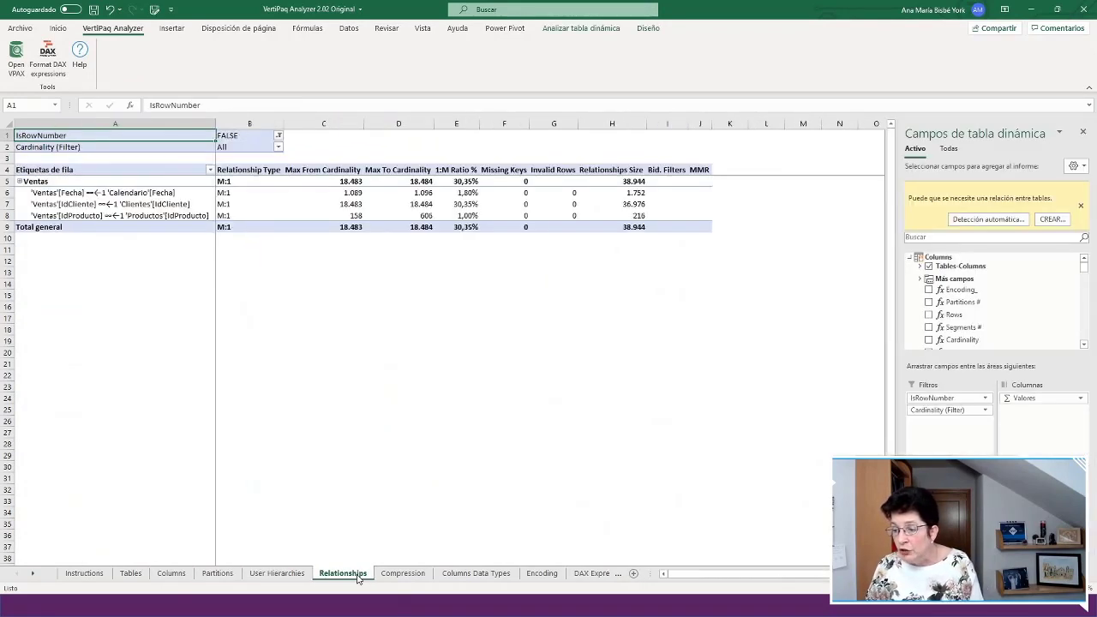
pyautogui.click(461, 574)
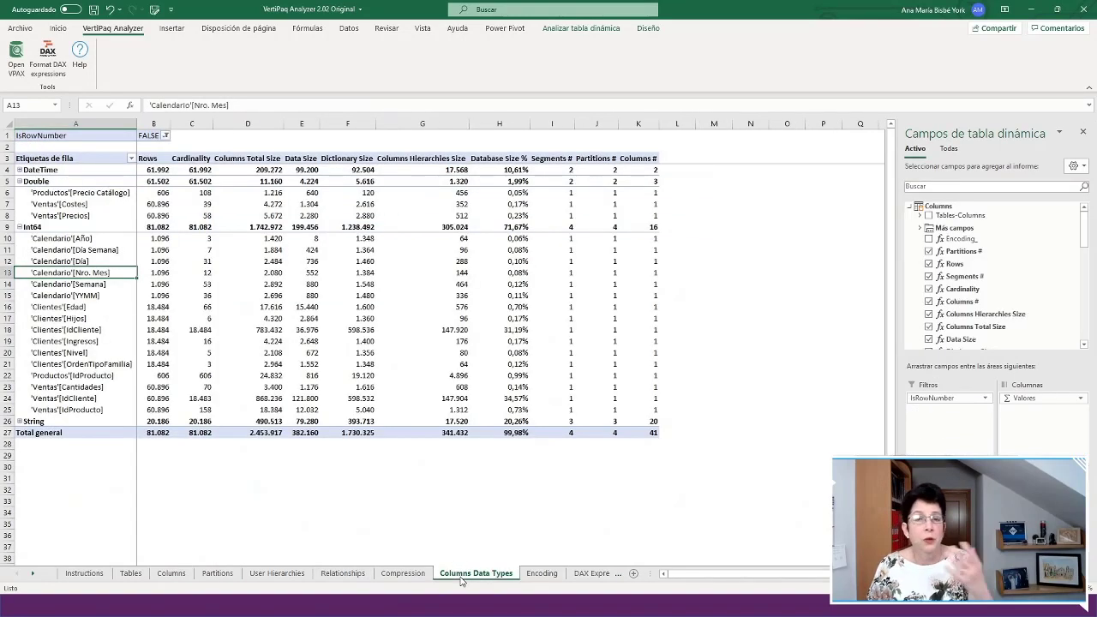
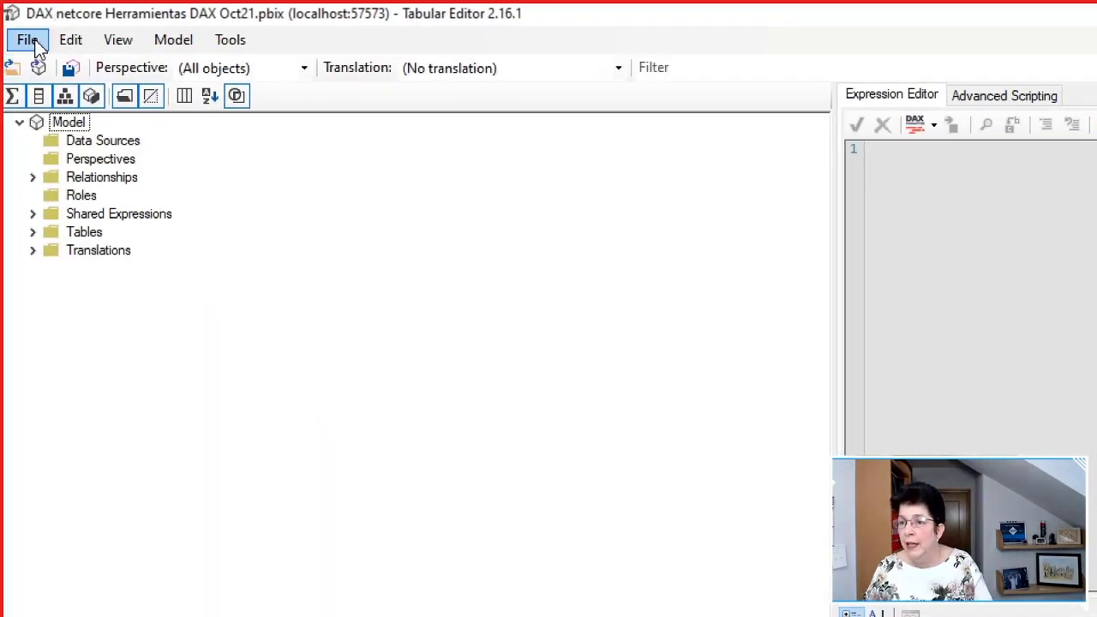
pyautogui.click(29, 40)
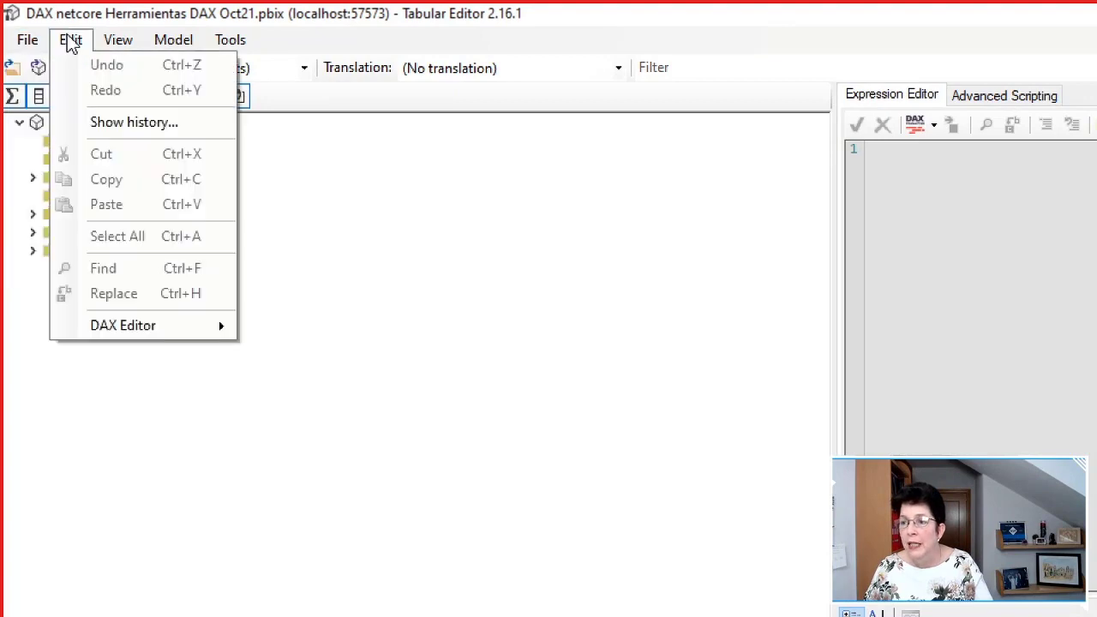
pyautogui.moveTo(109, 45)
pyautogui.moveTo(157, 43)
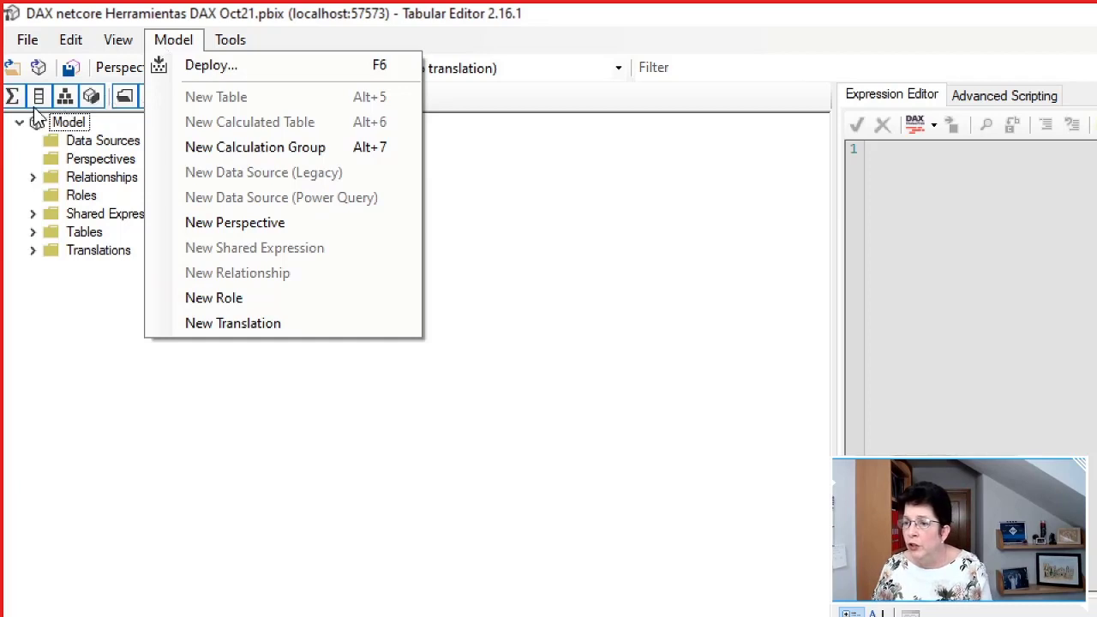
pyautogui.click(115, 263)
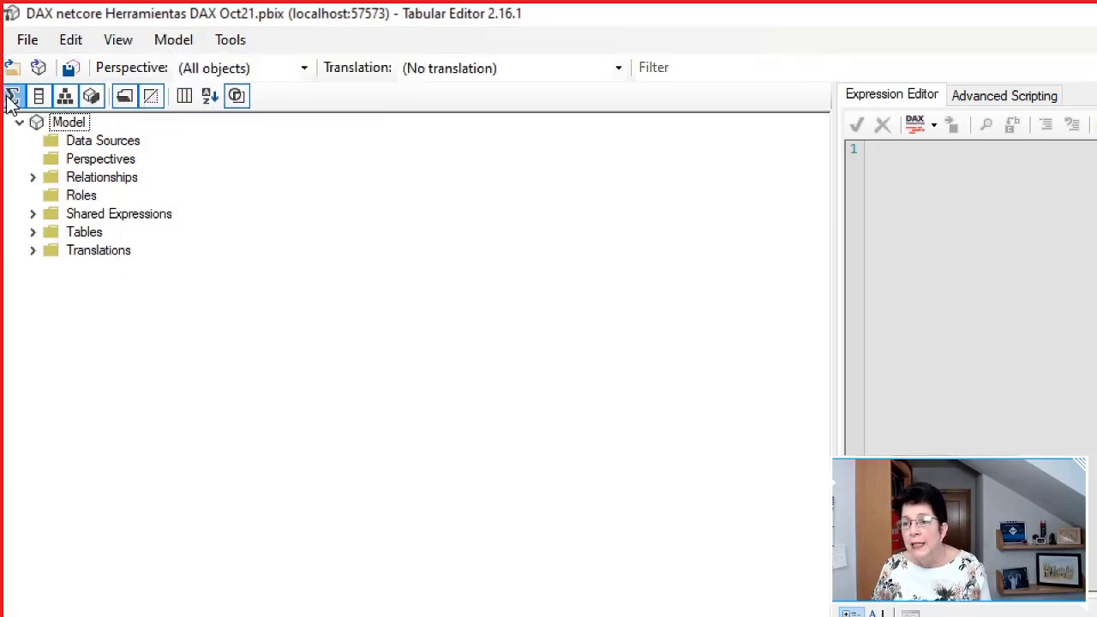
# Hide the columns and hierarchies in the model tree, and show both again
pyautogui.click(38, 97)
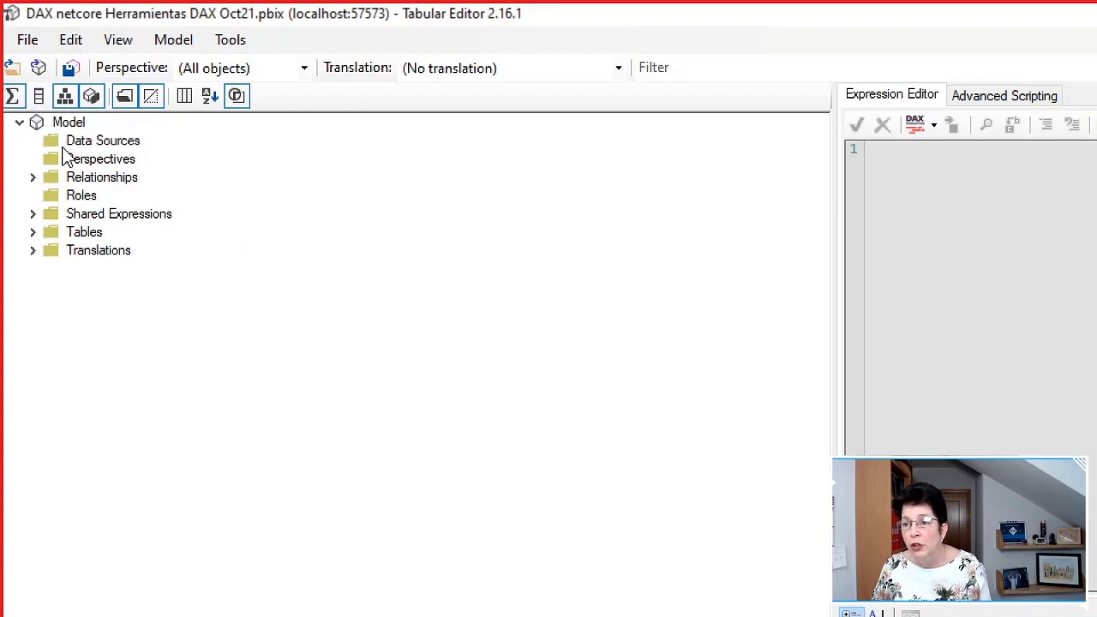
pyautogui.click(65, 101)
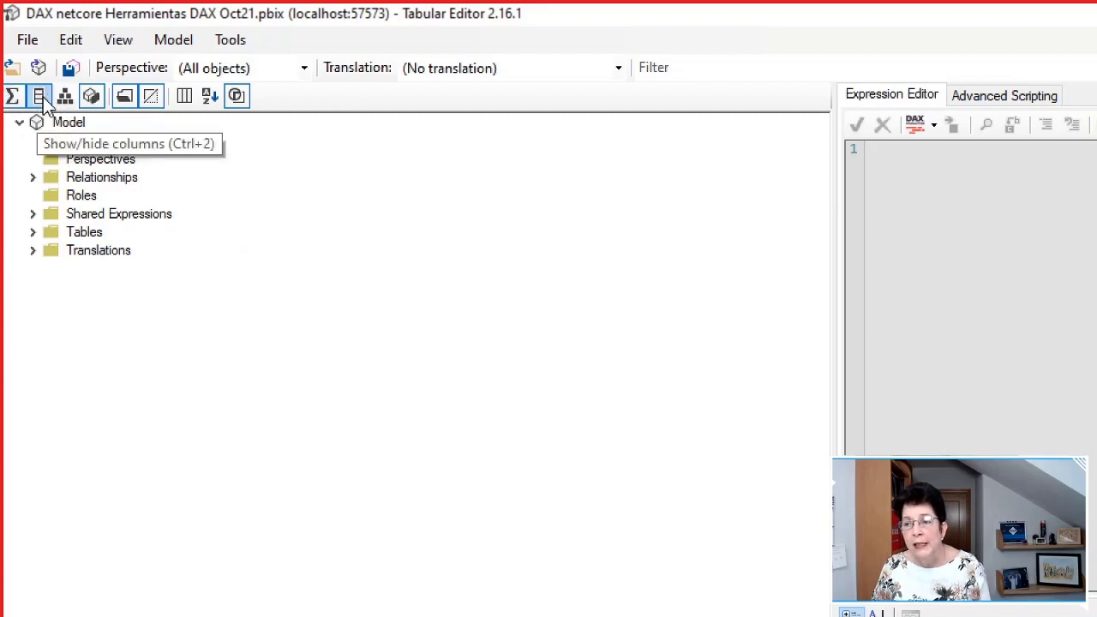
pyautogui.click(41, 99)
pyautogui.click(65, 99)
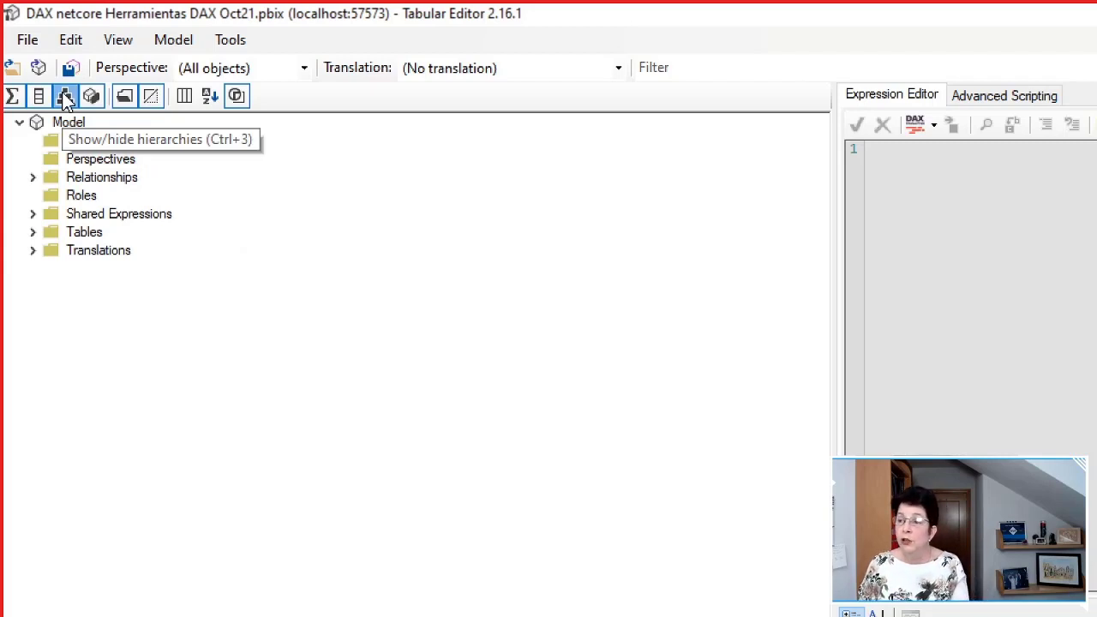
# Turn off grouping by object type so the model tree lists only tables, and expand Ventas to view its columns and available actions
pyautogui.click(239, 107)
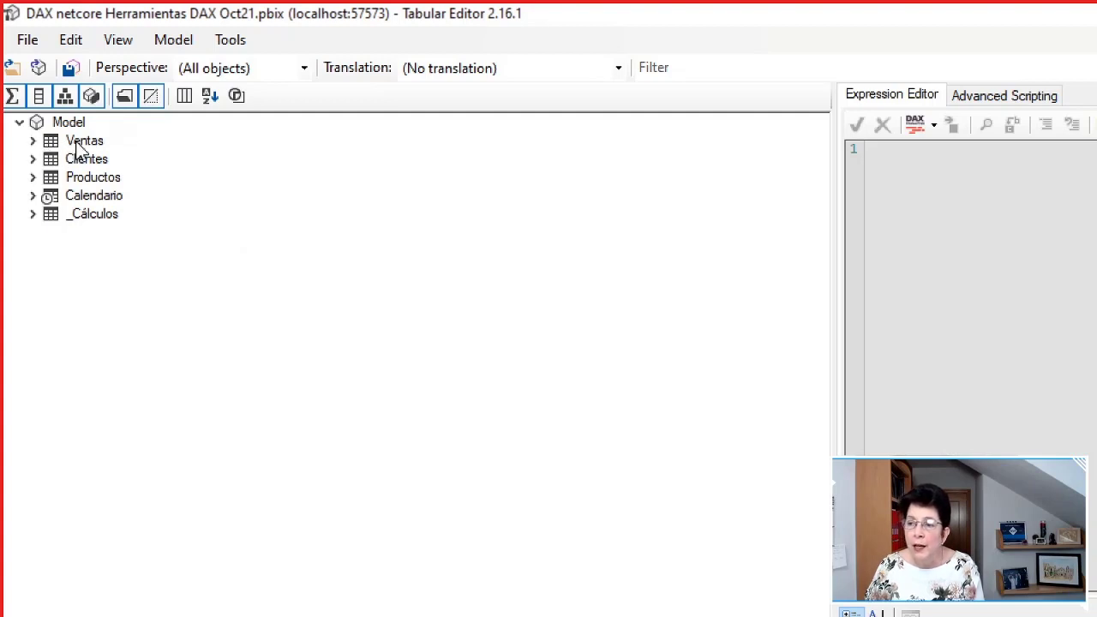
pyautogui.click(32, 142)
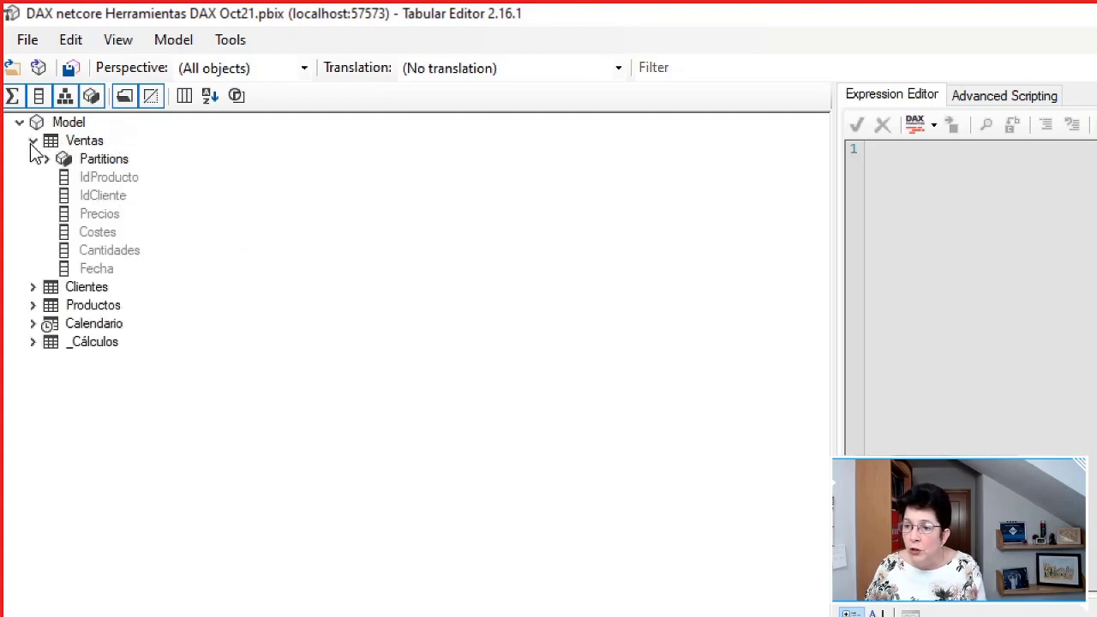
pyautogui.click(101, 160)
pyautogui.click(84, 137)
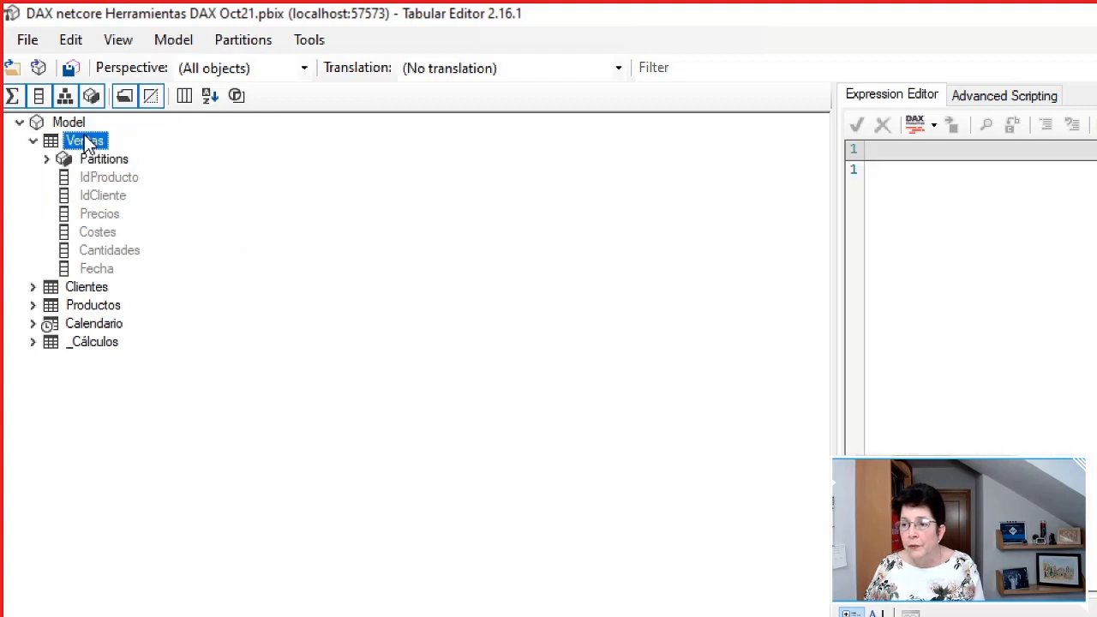
pyautogui.rightClick(84, 137)
pyautogui.moveTo(89, 147)
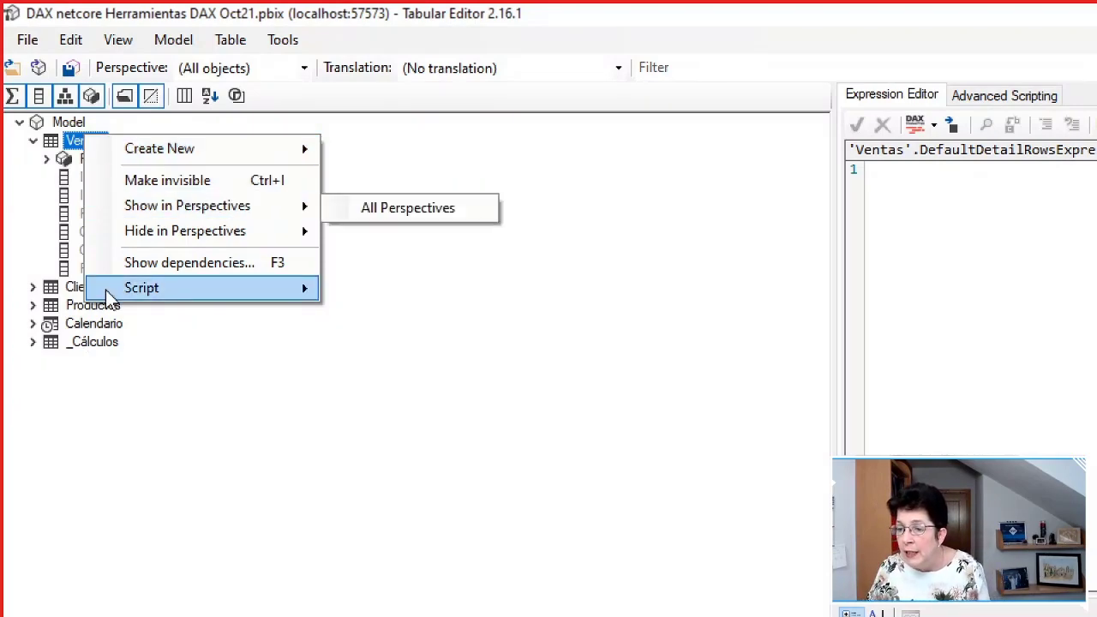
pyautogui.moveTo(108, 297)
# Expand the _Cálculos table and show the dependencies of its Diferencia Importes measure
pyautogui.click(81, 343)
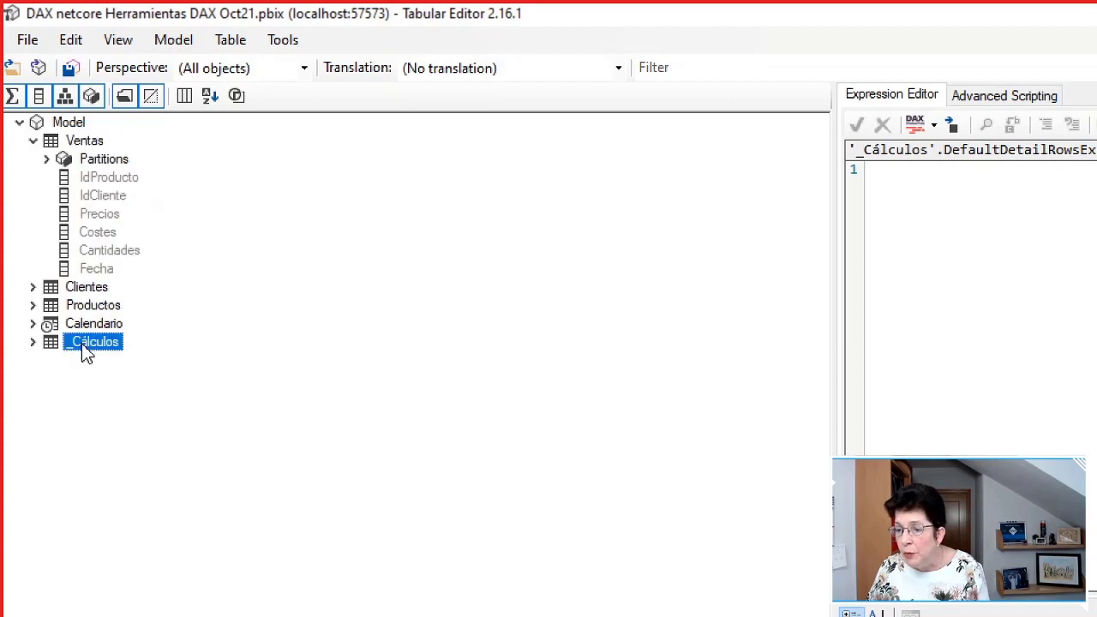
pyautogui.click(32, 342)
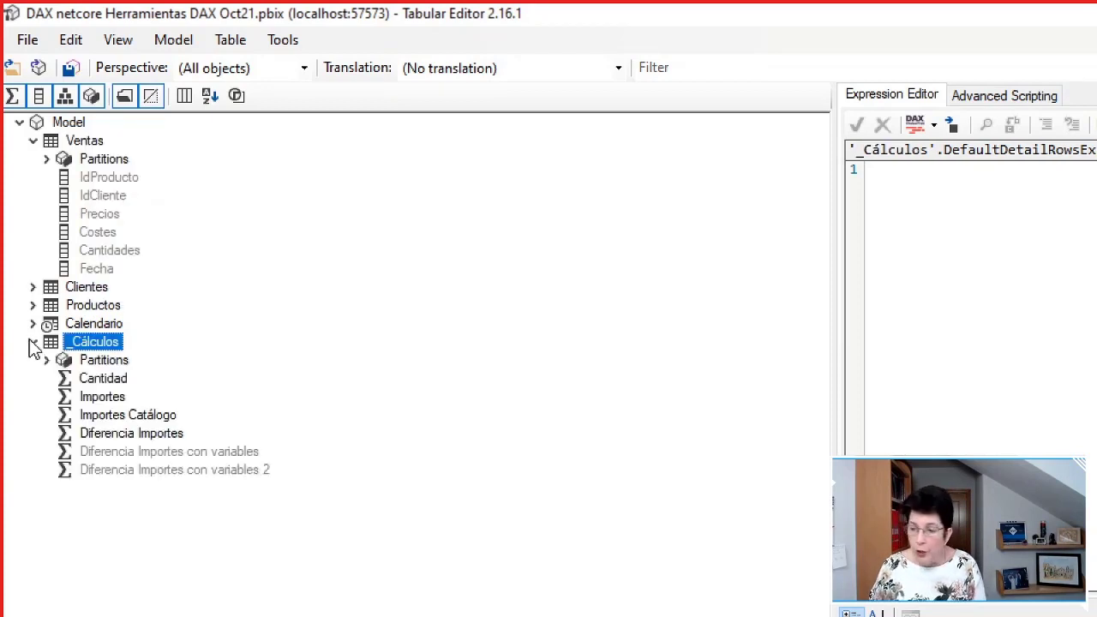
pyautogui.click(148, 434)
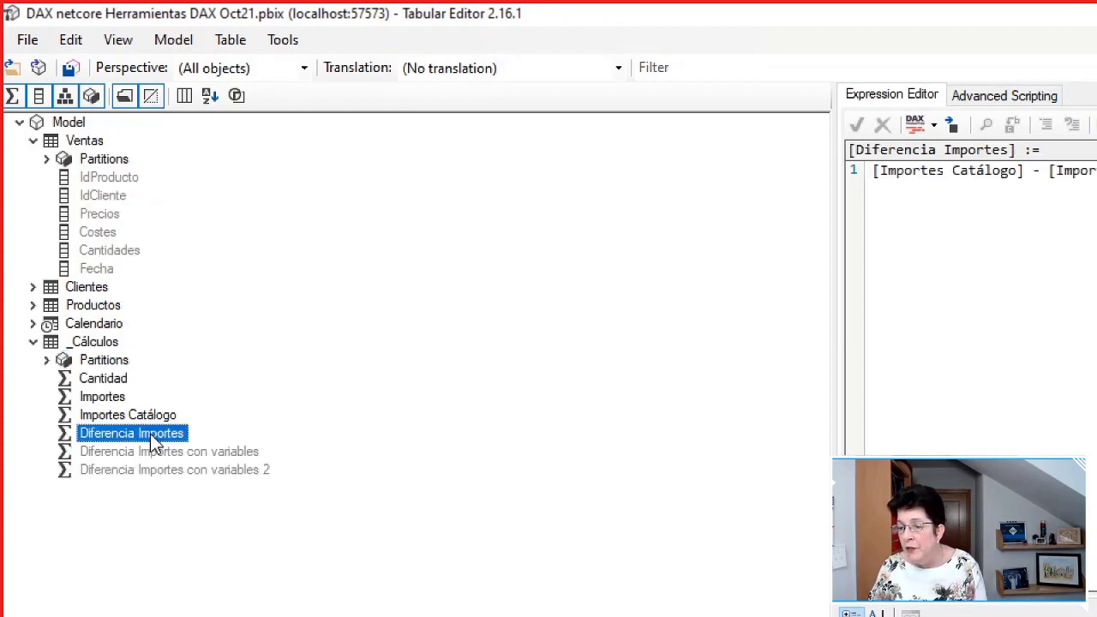
pyautogui.rightClick(154, 434)
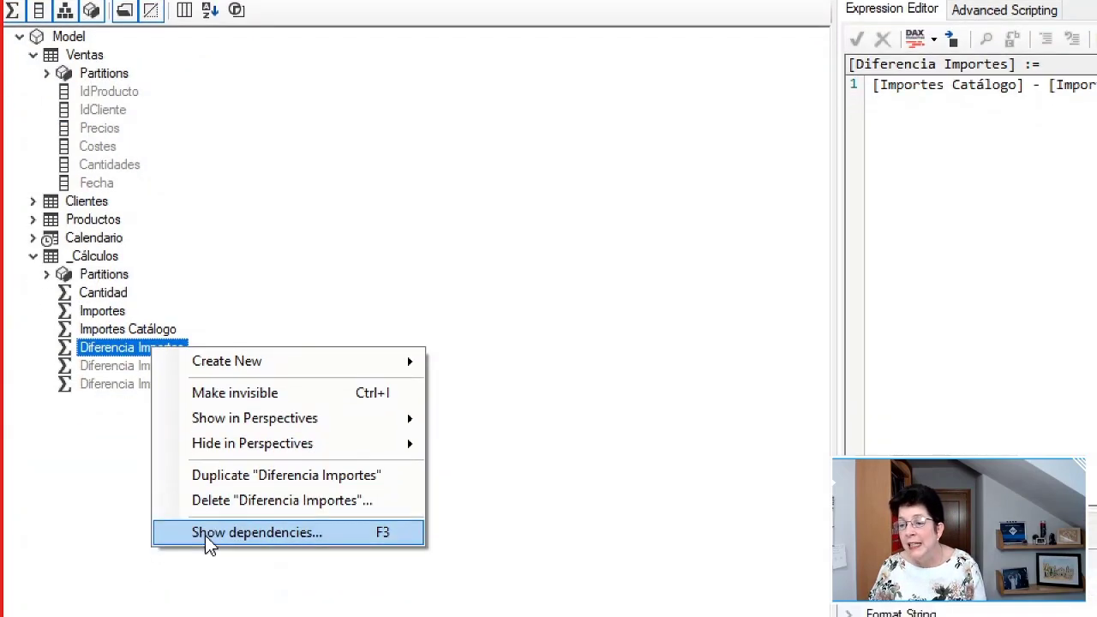
pyautogui.click(207, 540)
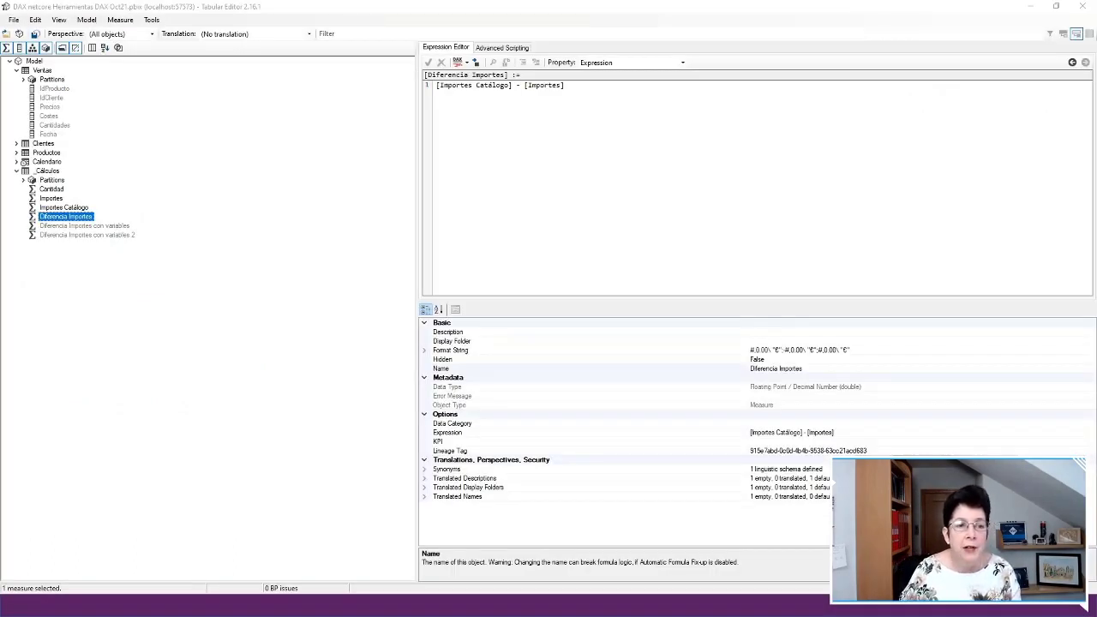
# Show the objects on which Diferencia Importes depends, expanding Importes Catálogo, Importes and the 'Ventas'[Cantidades] column under Importes Catálogo
pyautogui.moveTo(238, 96); pyautogui.dragTo(296, 117)
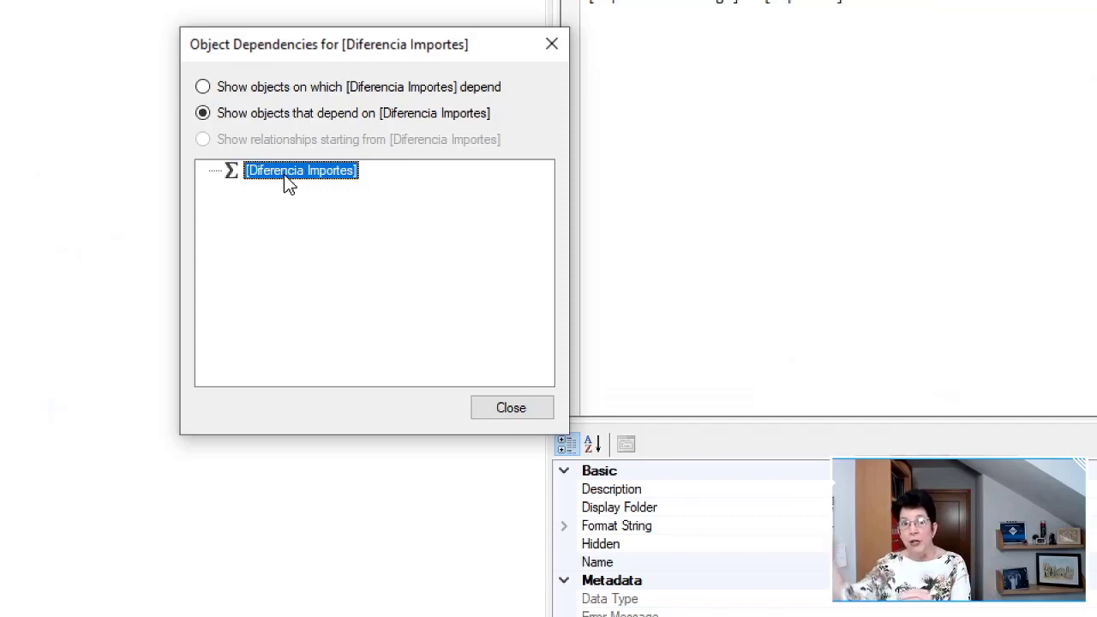
pyautogui.click(249, 92)
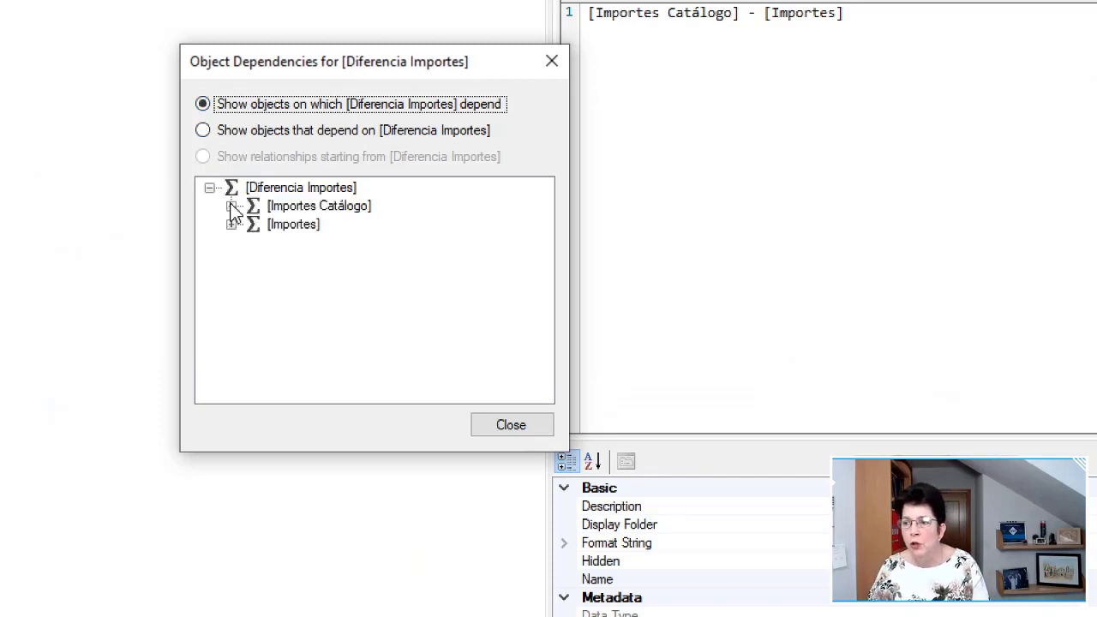
pyautogui.click(232, 207)
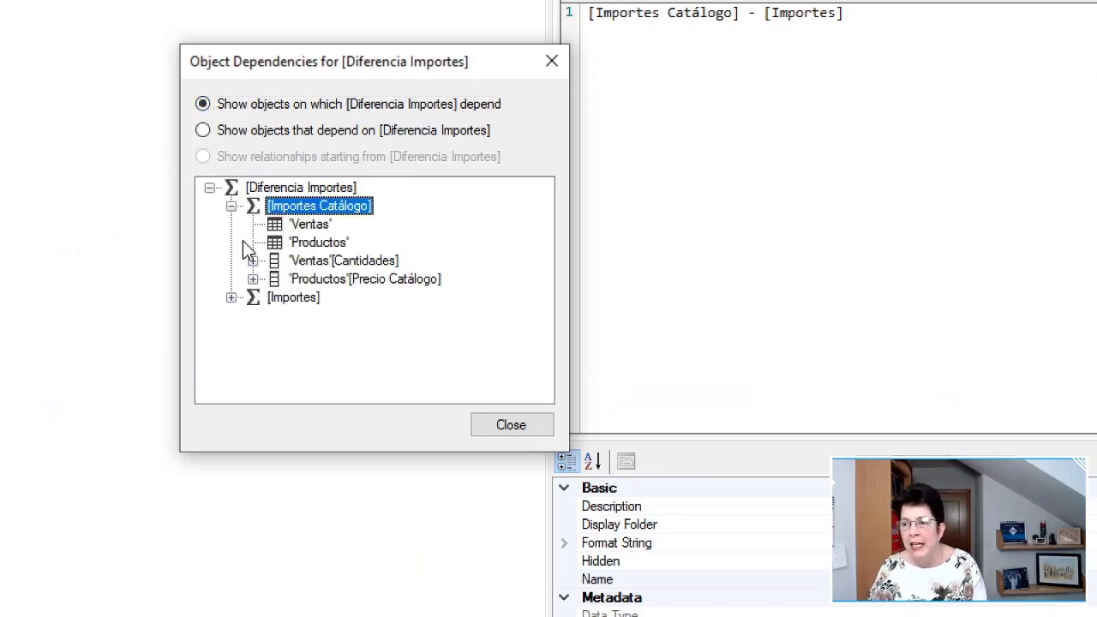
pyautogui.click(231, 298)
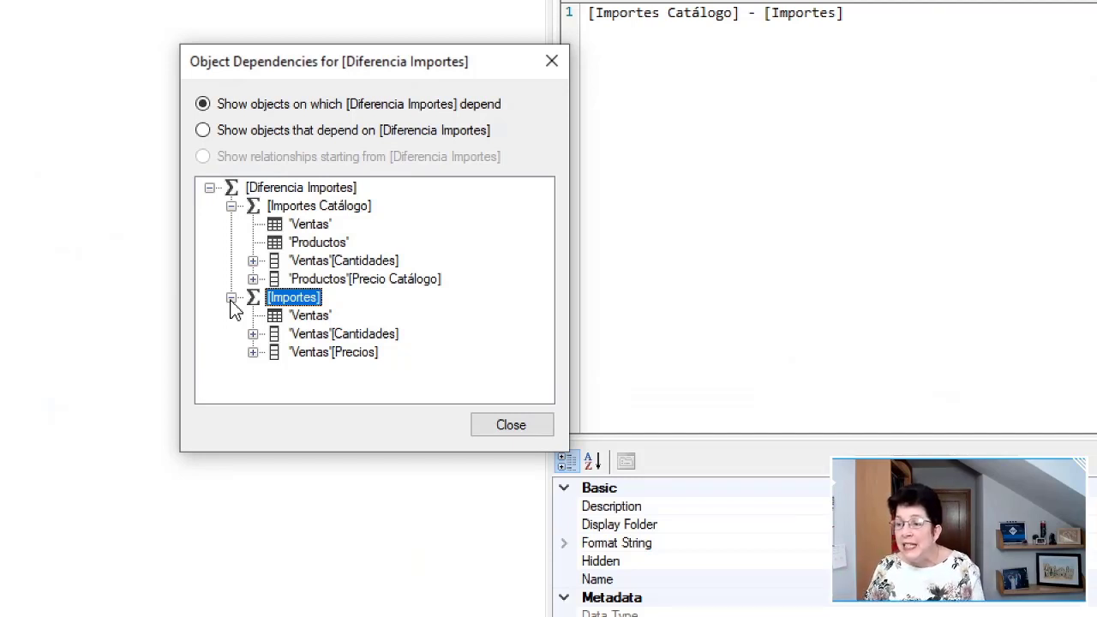
pyautogui.click(253, 261)
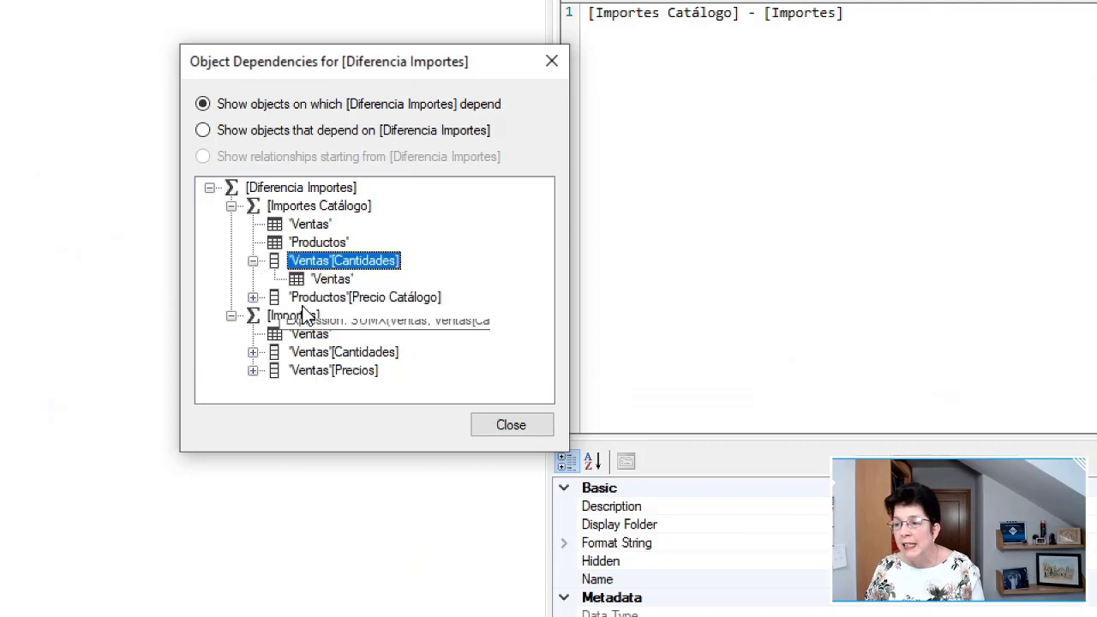
# Expand the 'Productos'[Precio Catálogo] column under Importes Catálogo in the dependency tree, and close the dependencies window
pyautogui.click(253, 299)
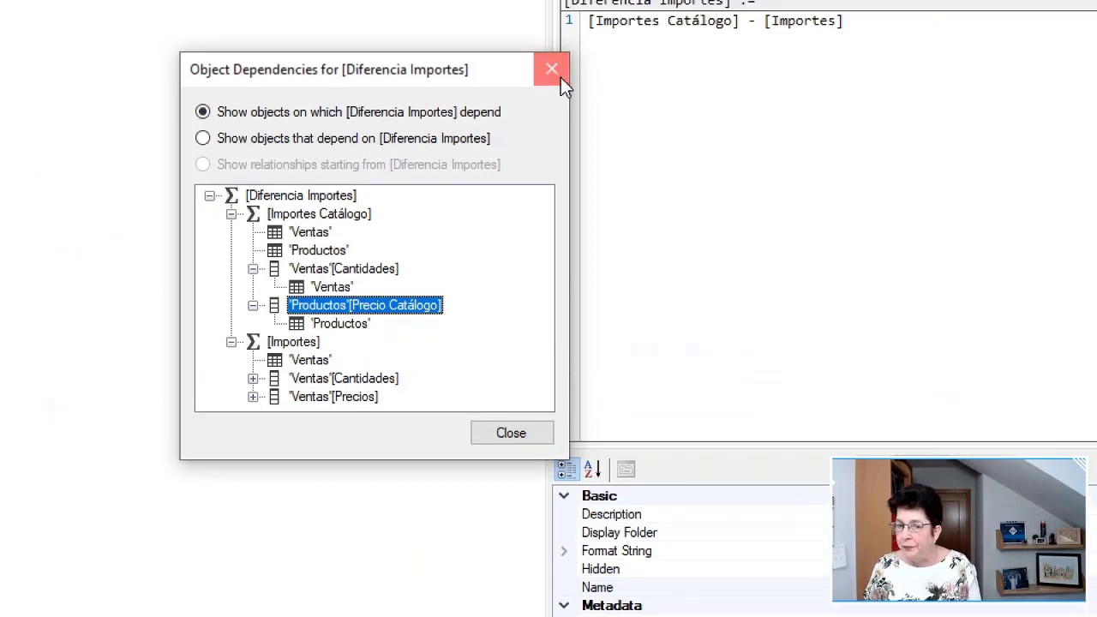
pyautogui.click(559, 70)
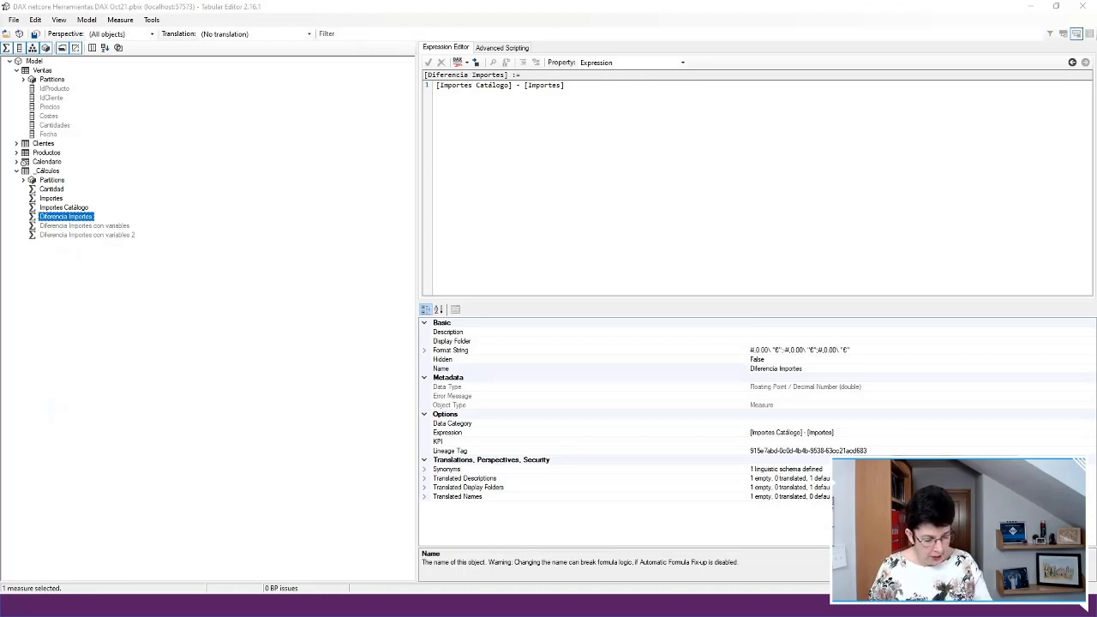
# Filter the model tree for calculated columns with :ObjectType = "Column" and Type = "Calculated"
pyautogui.click(385, 32)
pyautogui.write(':ObjectType = "Column" and Type = "Calculated"')
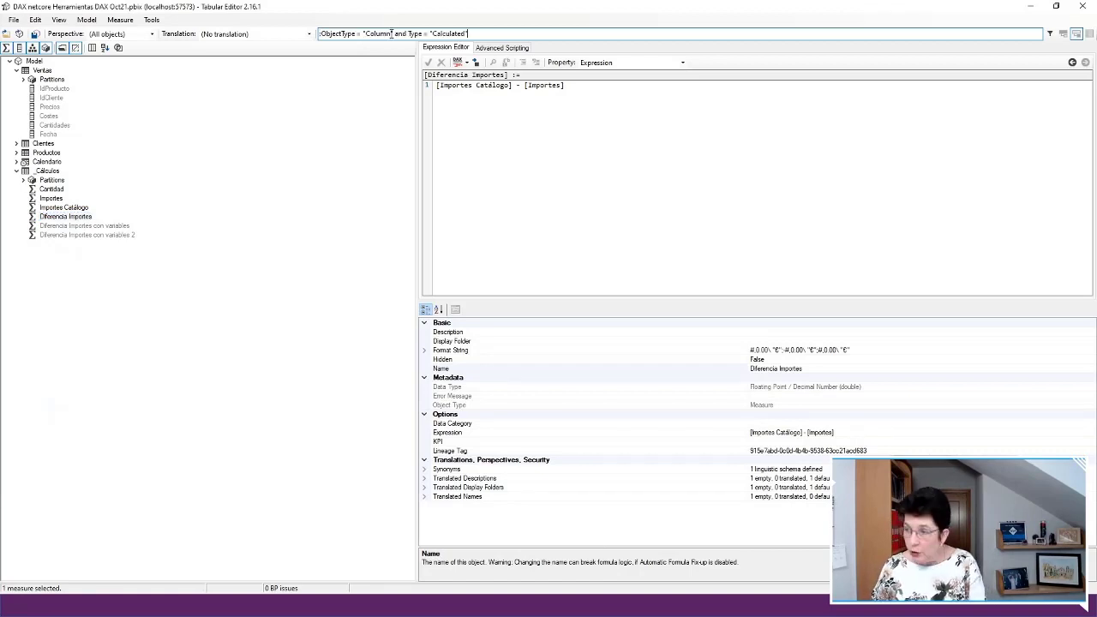
pyautogui.press('Return')
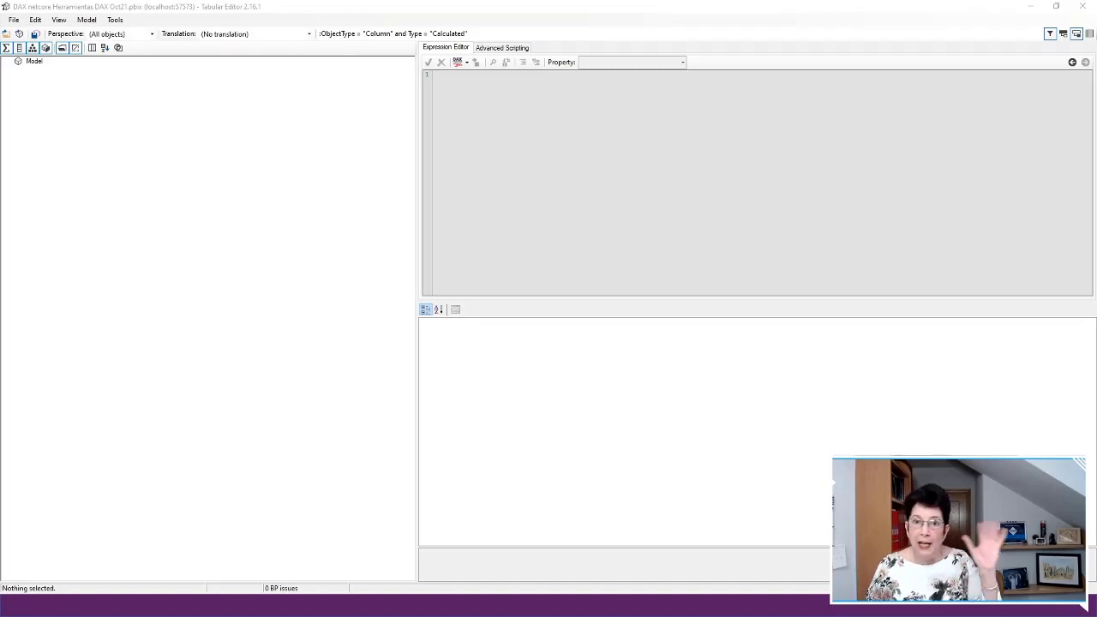
# Filter the model tree with :ObjectType = "Column" and SortByColumn != null, and view the properties of Tipo Familia
pyautogui.click(482, 32)
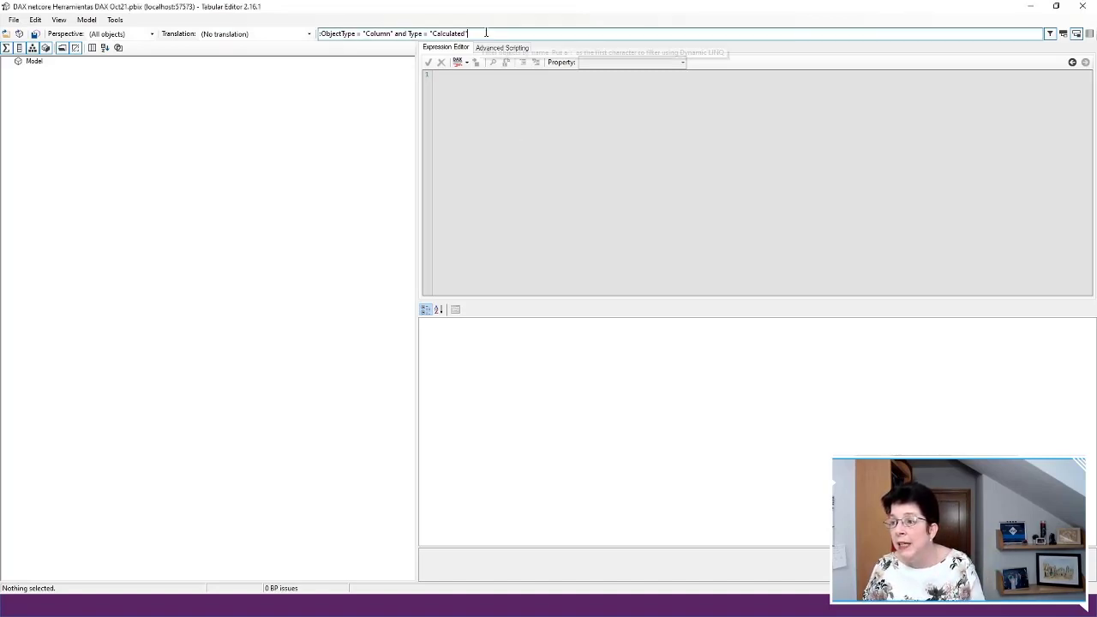
pyautogui.hotkey('ctrl', 'a')
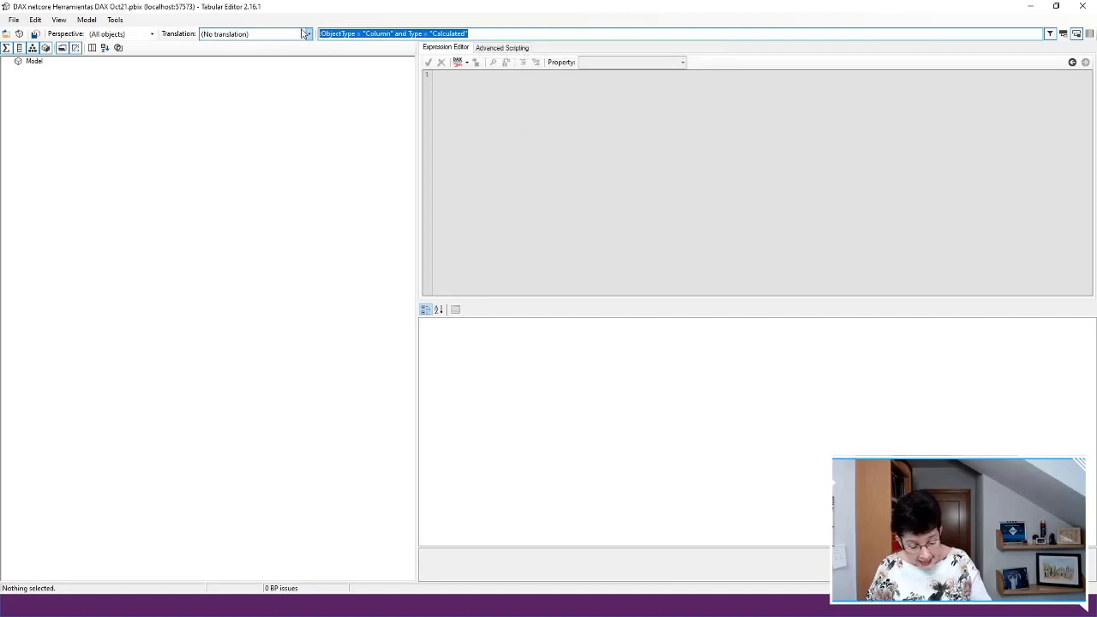
pyautogui.write(':ObjectType = "Column" and SortByColumn != null')
pyautogui.press('Return')
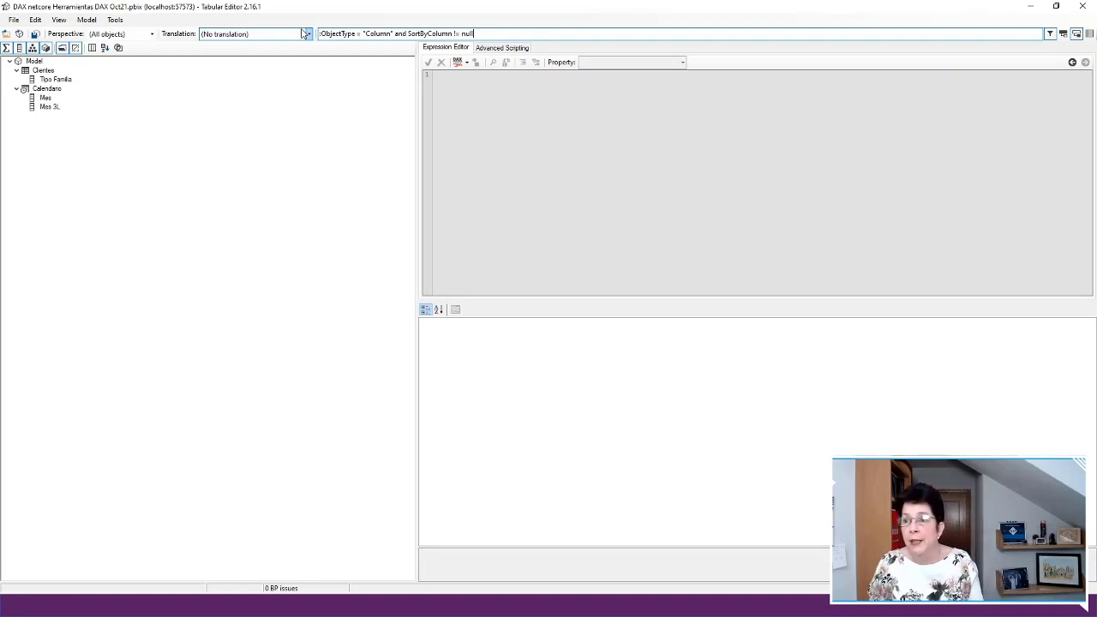
pyautogui.click(68, 80)
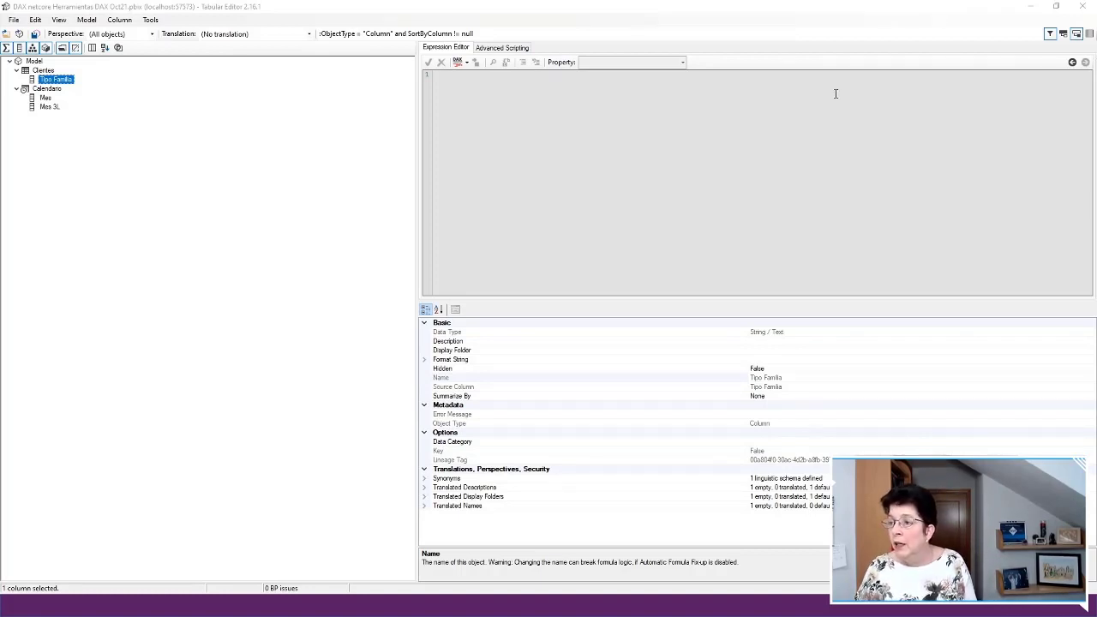
# Filter the tree with :ObjectType = "Column" and Model.AllColumns.Any(SortByColumn.Name == current.Name), and turn the filter off
pyautogui.moveTo(506, 32); pyautogui.dragTo(313, 20)
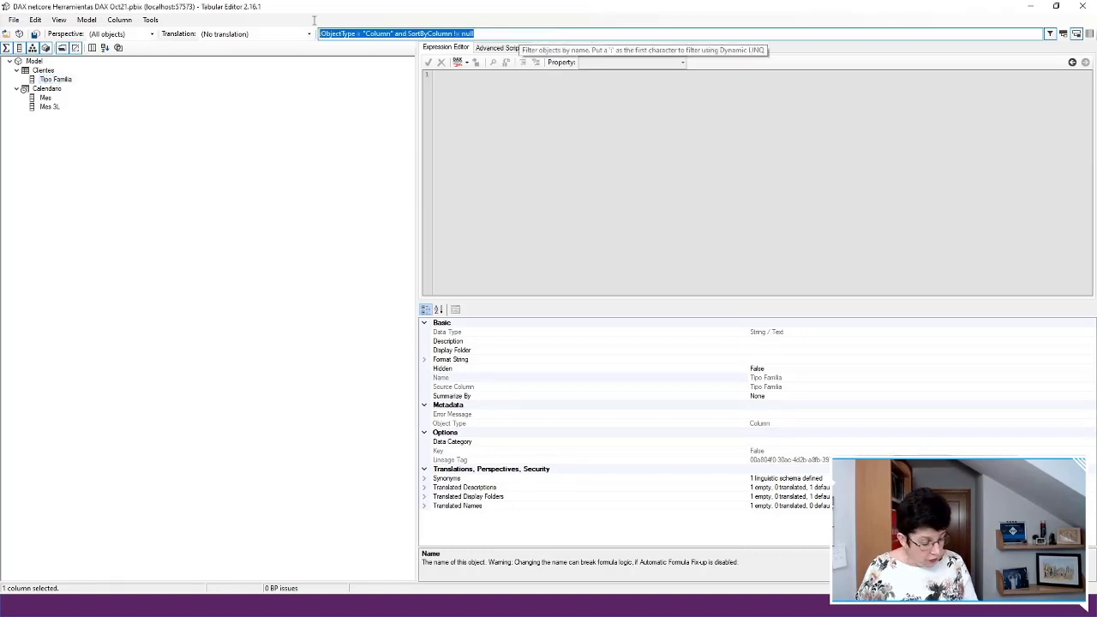
pyautogui.write('ObjectType = "Column" and Model.AllColumns.Any(SortByColumn.Name == current.Name)')
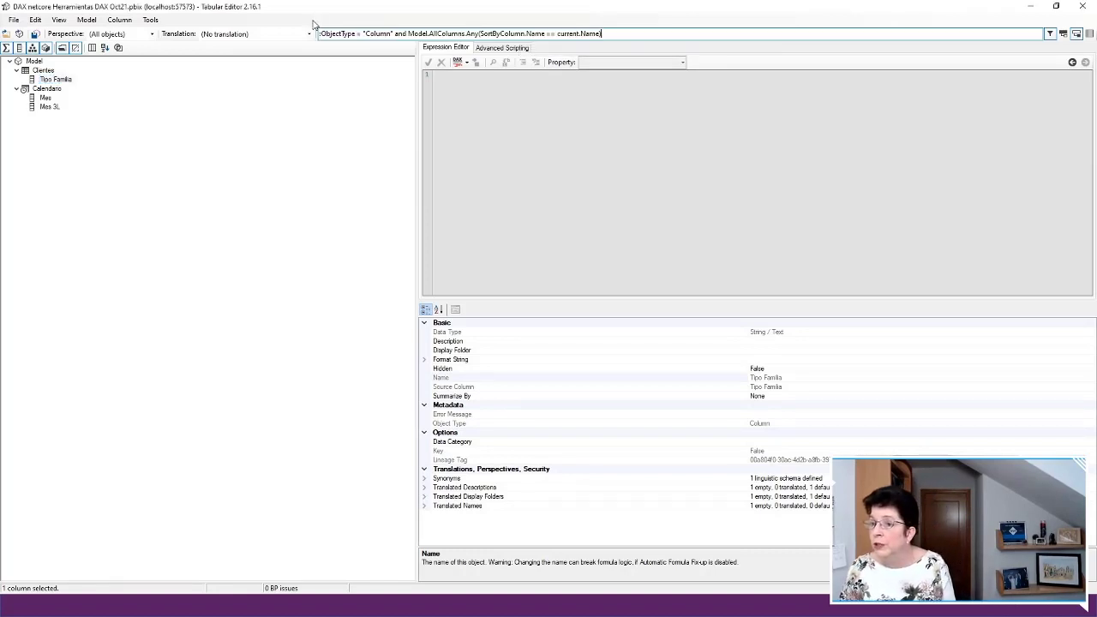
pyautogui.press('Return')
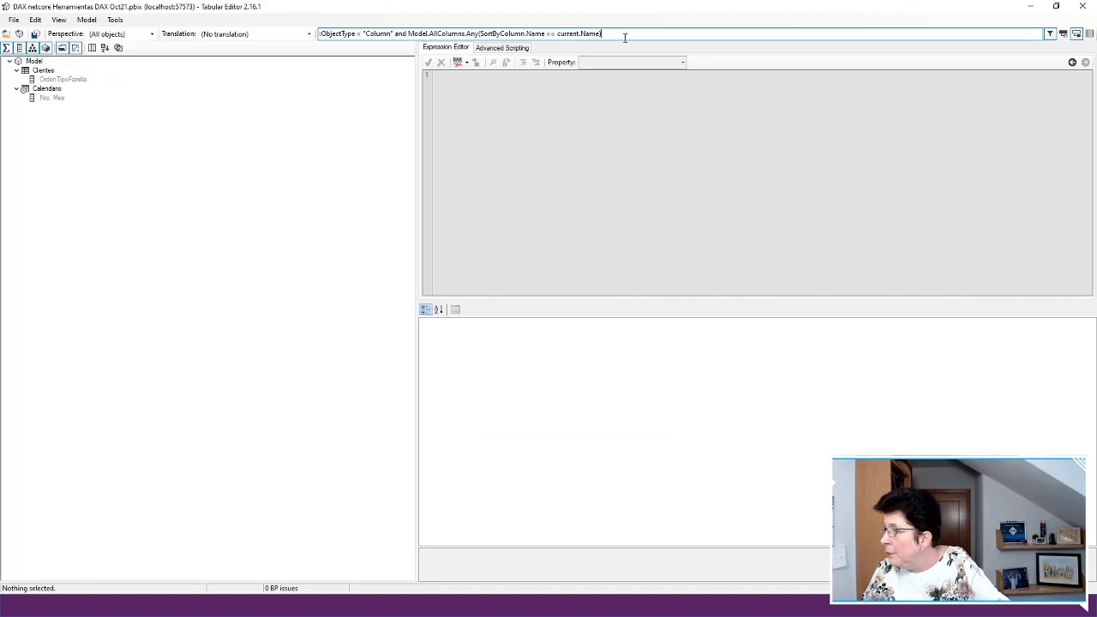
pyautogui.click(1051, 35)
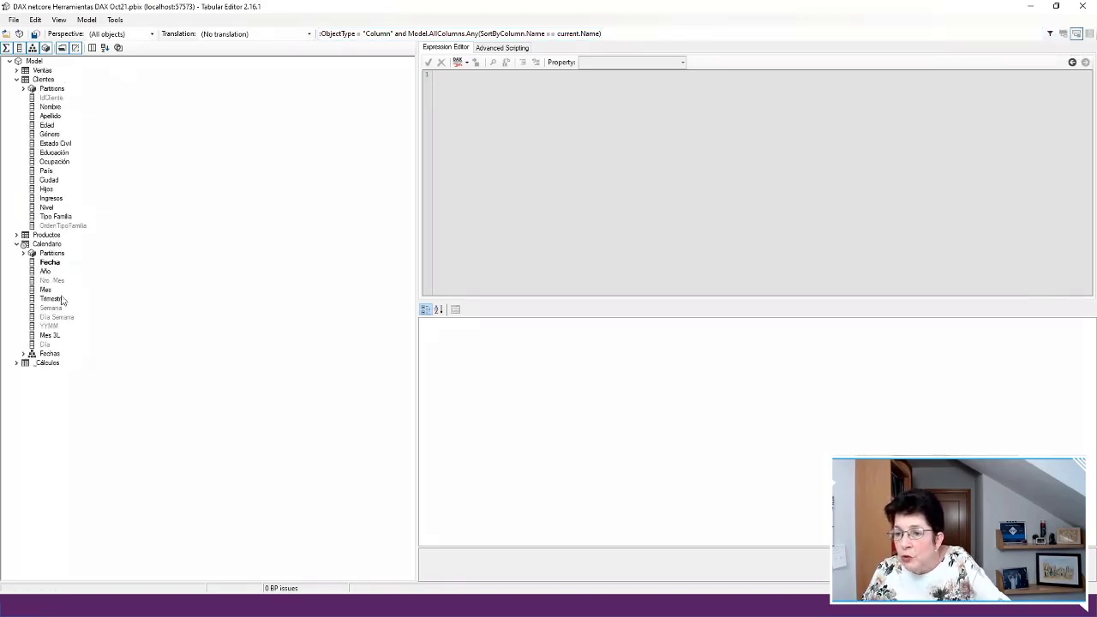
# Expand _Cálculos and view the expressions of Importes Catálogo, both Diferencia Importes con variables measures and Cantidad, plus the actions available for Cantidad
pyautogui.click(16, 364)
pyautogui.click(63, 400)
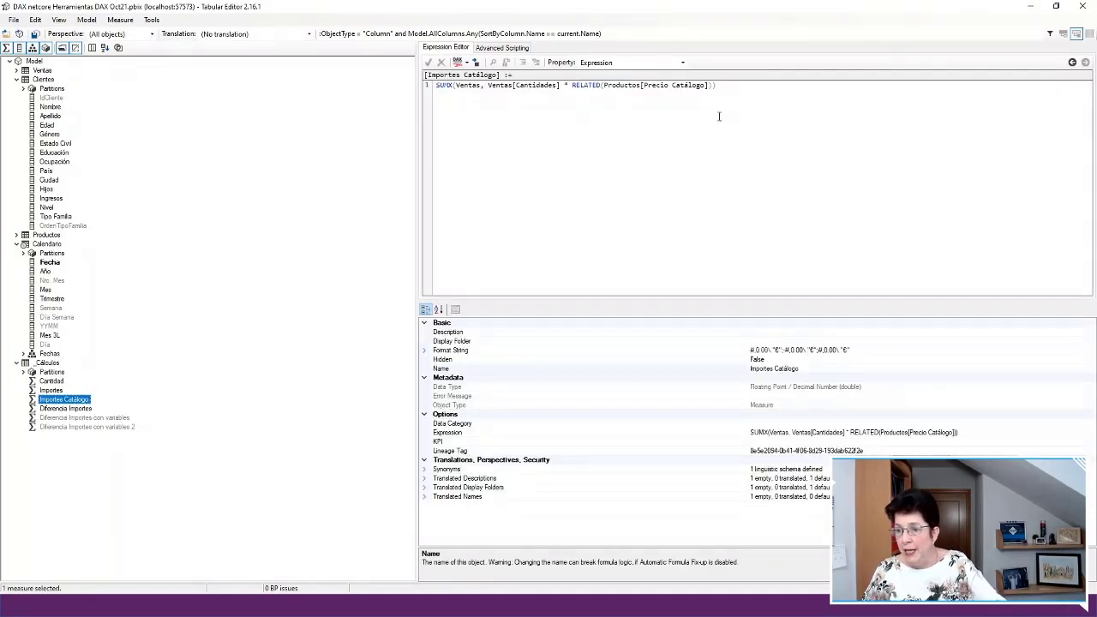
pyautogui.click(104, 419)
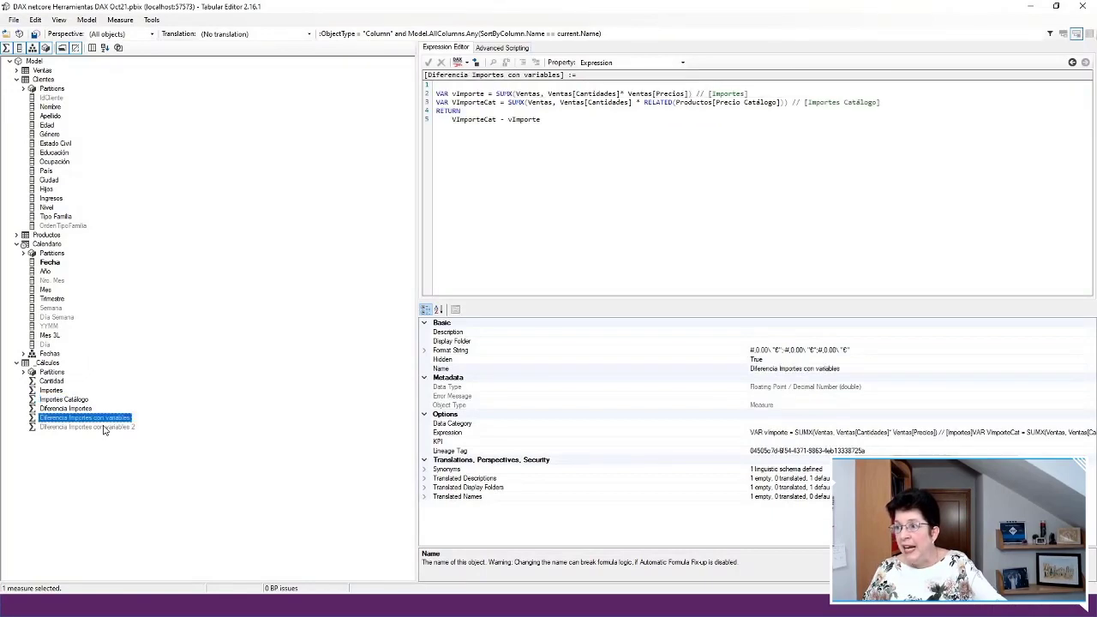
pyautogui.click(103, 427)
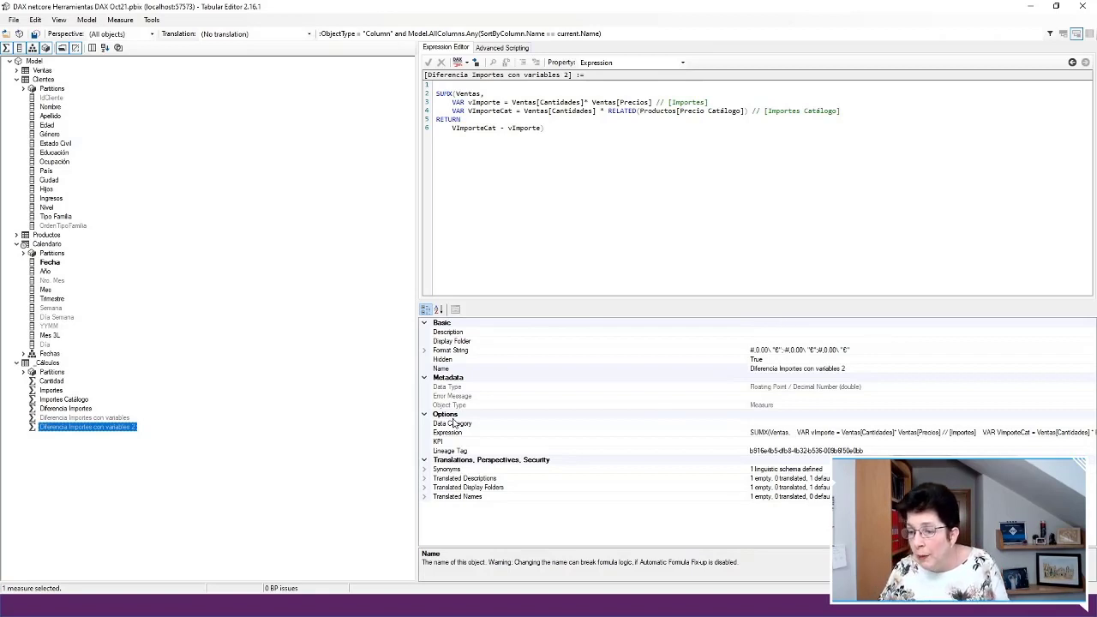
pyautogui.click(53, 382)
pyautogui.rightClick(57, 383)
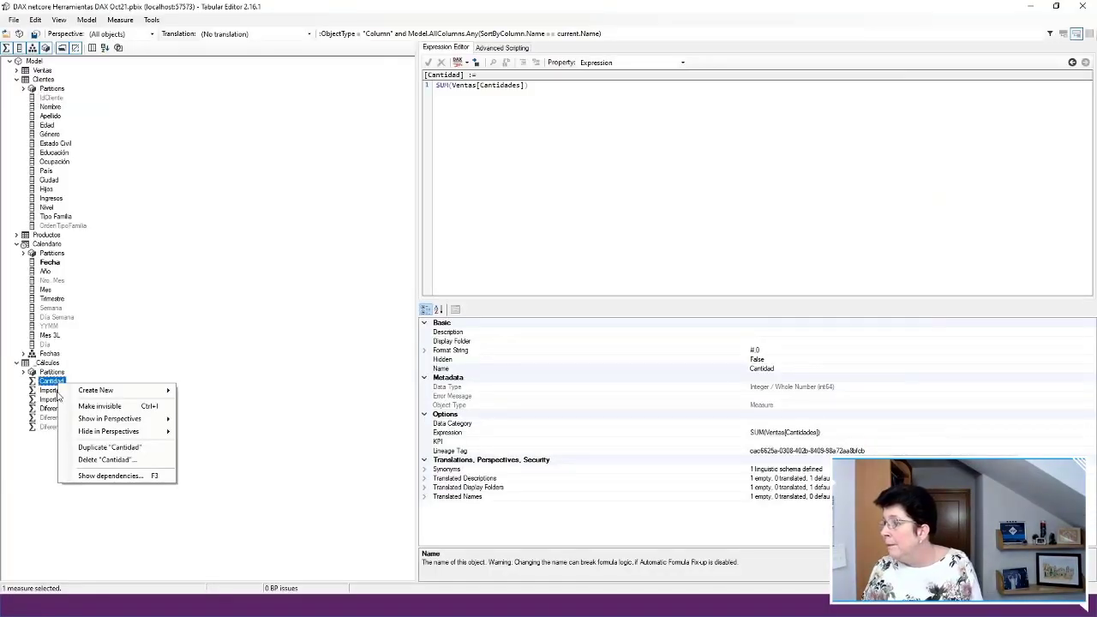
# Close Tabular Editor and switch from the Power BI Desktop report to the presentation
pyautogui.click(1085, 10)
pyautogui.click(1085, 11)
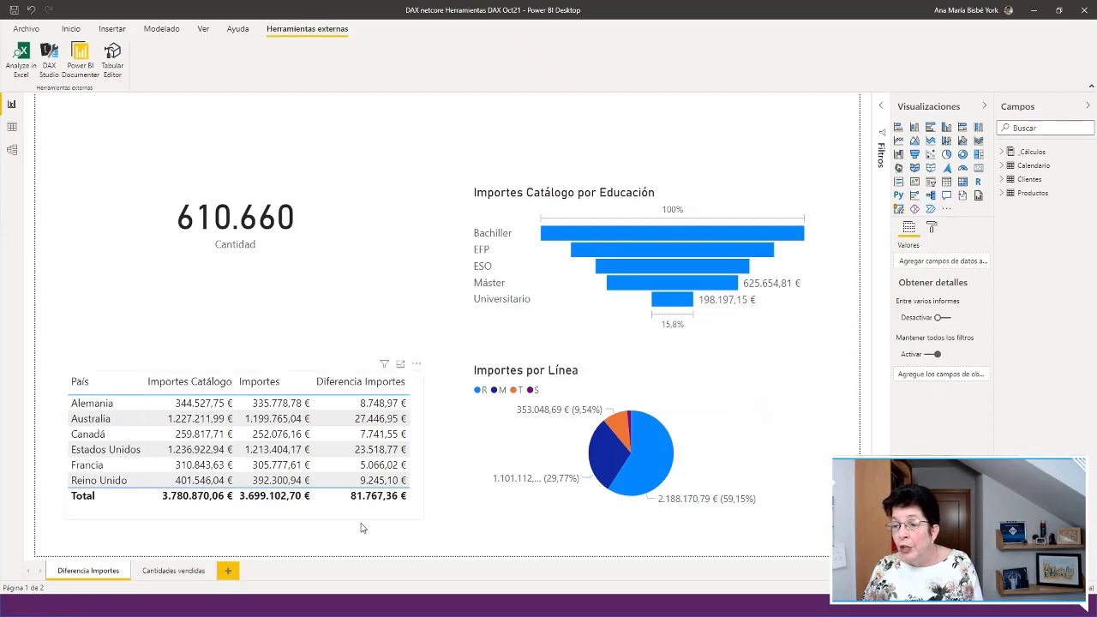
pyautogui.hotkey('alt', 'Tab')
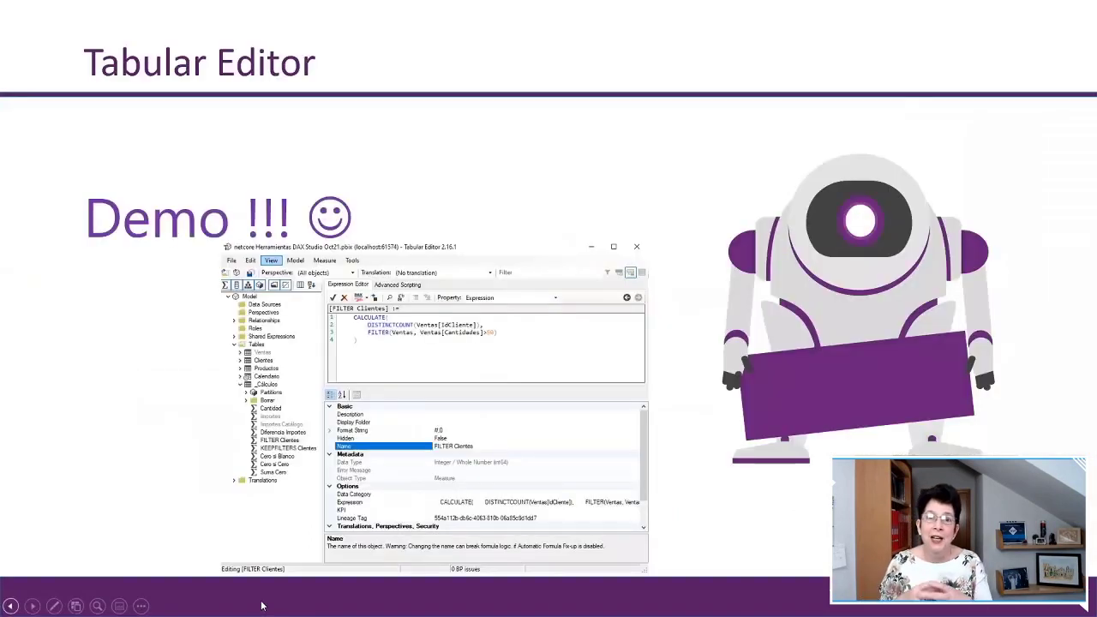
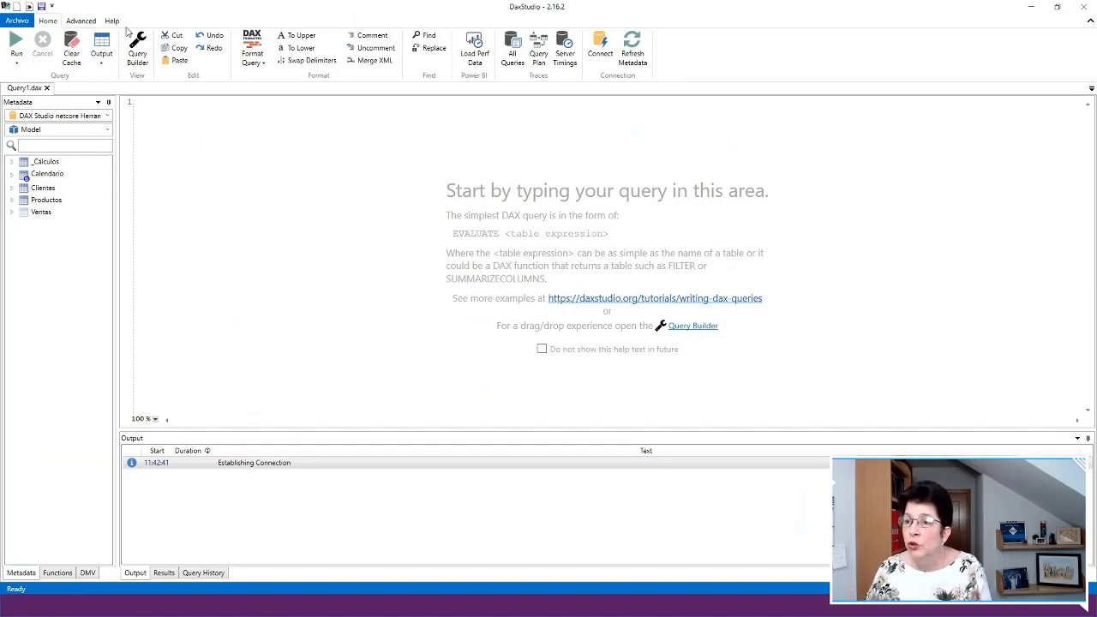
# Review the Dax Formatter, Defaults, Editor and Metadata Pane options in DAX Studio, and return to the query window
pyautogui.click(19, 22)
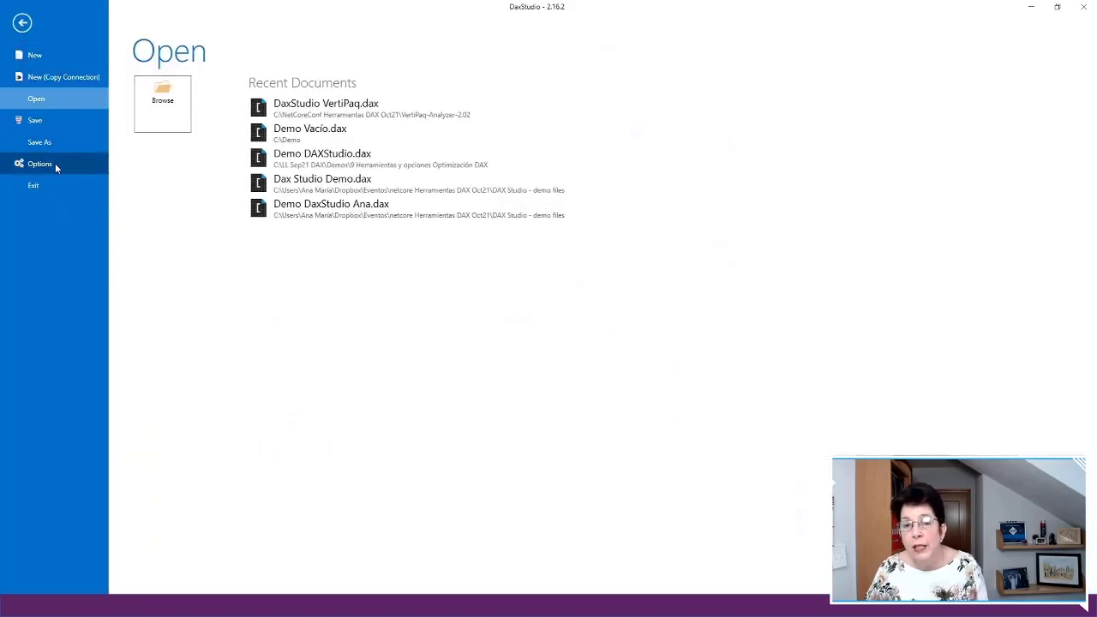
pyautogui.click(55, 164)
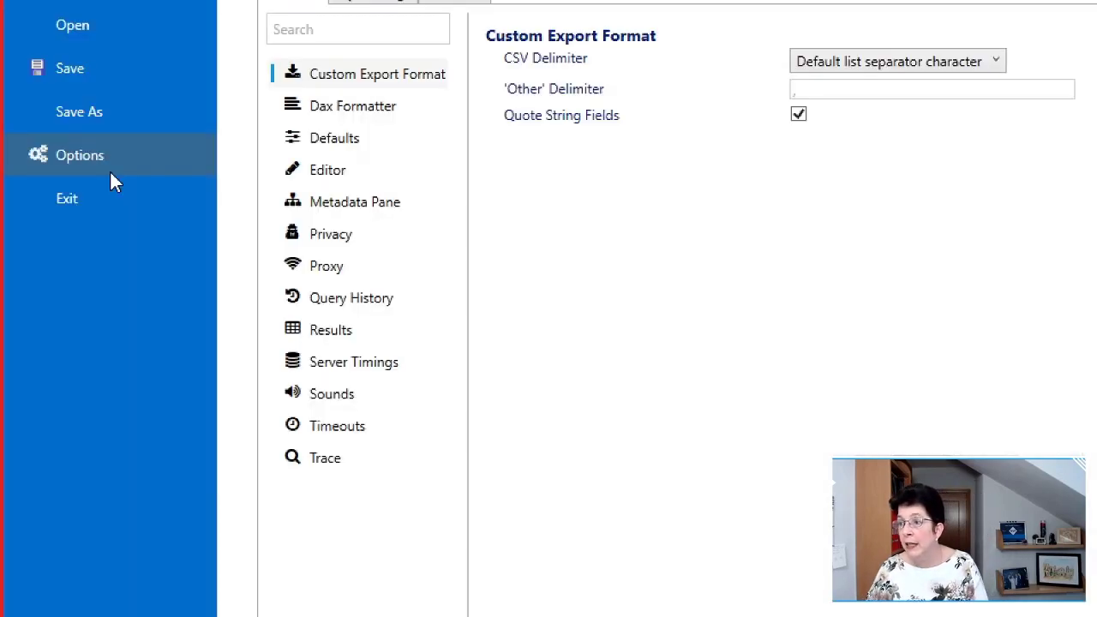
pyautogui.click(367, 111)
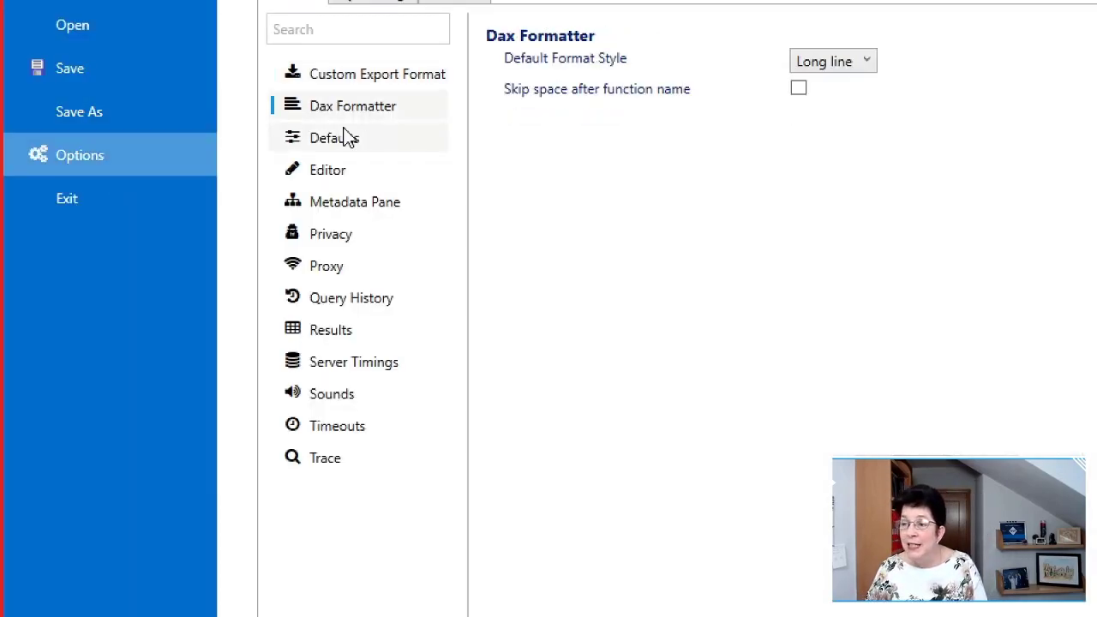
pyautogui.click(318, 146)
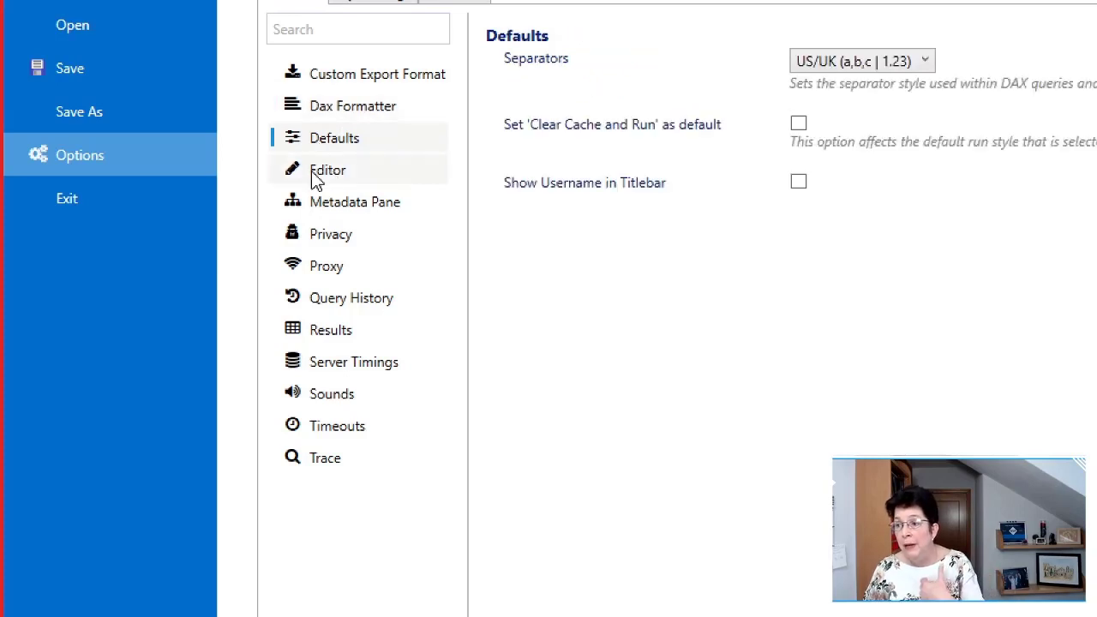
pyautogui.click(313, 177)
pyautogui.click(318, 211)
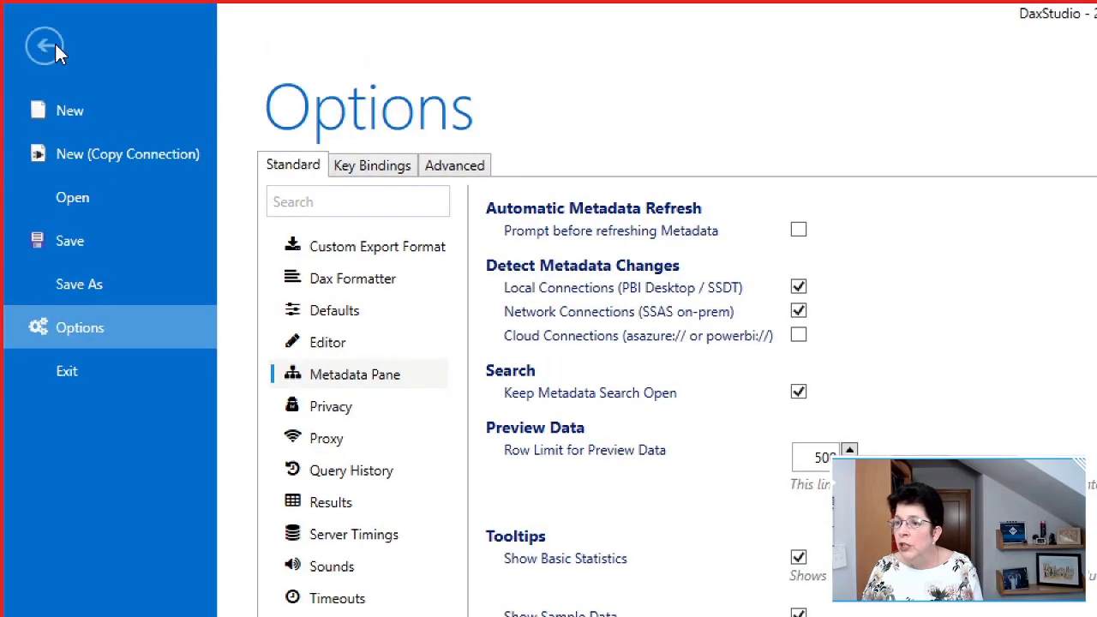
pyautogui.click(55, 48)
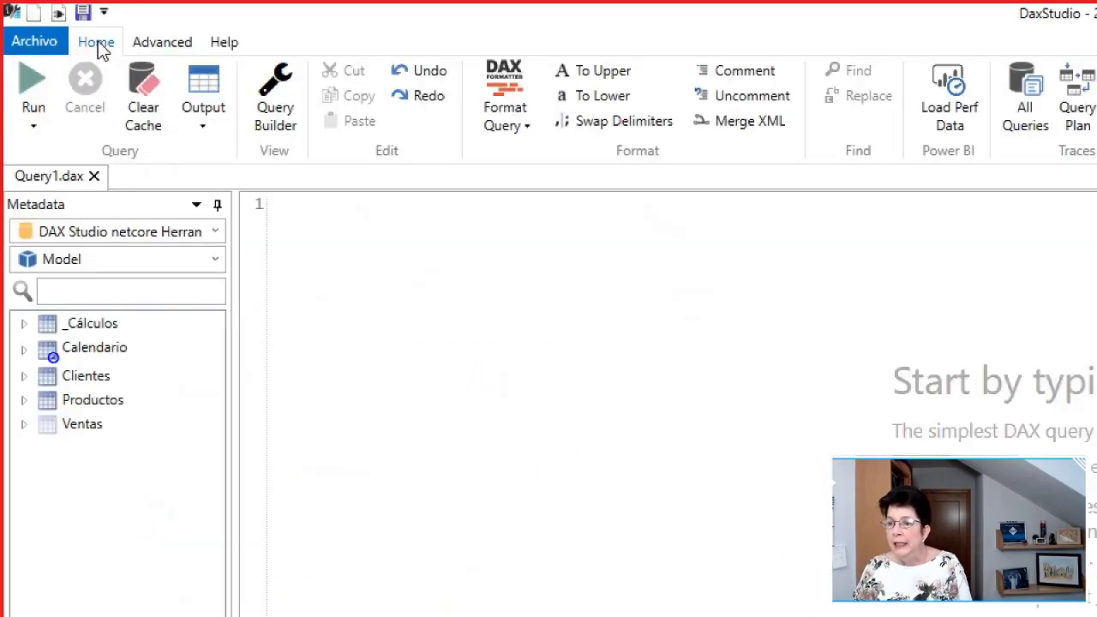
# Load the Power BI performance data from the PowerBIPerformanceData netcoreConf JSON file
pyautogui.click(96, 44)
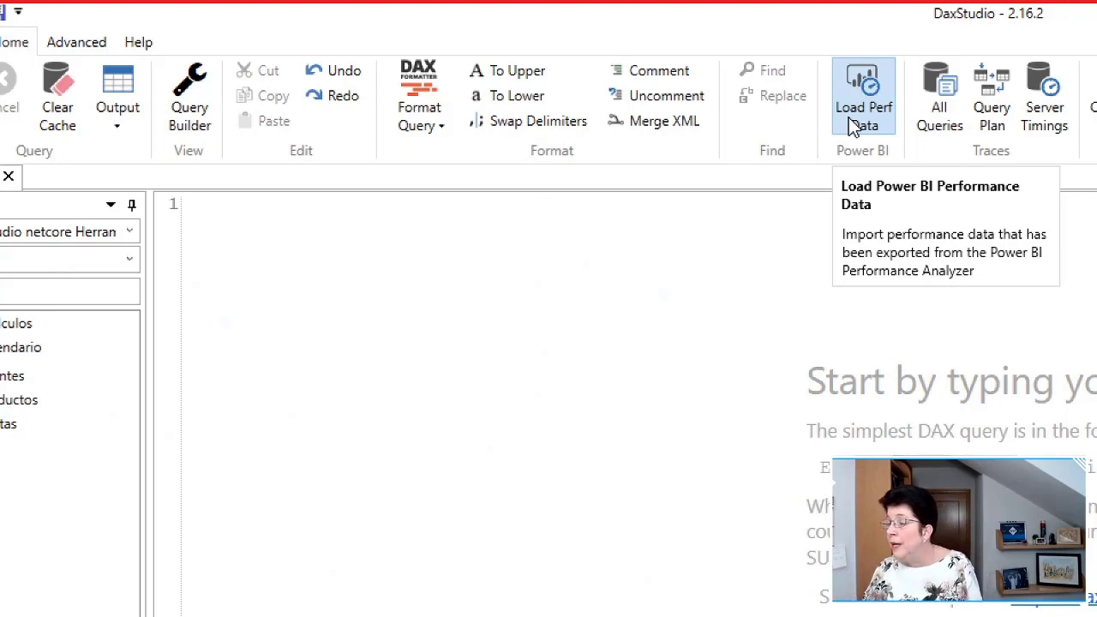
pyautogui.click(849, 116)
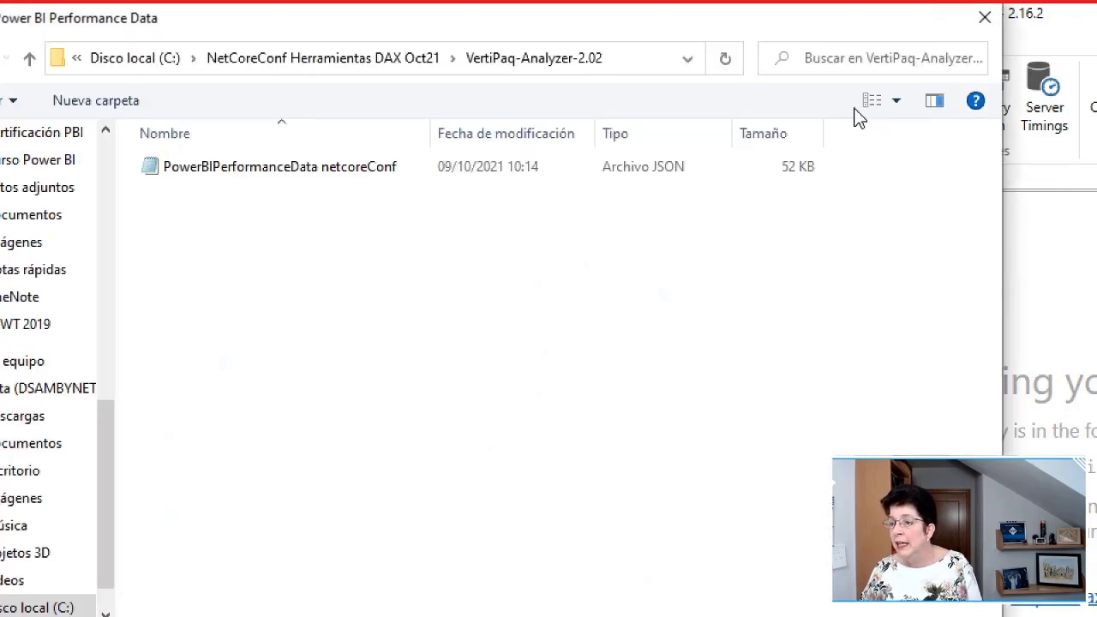
pyautogui.click(257, 169)
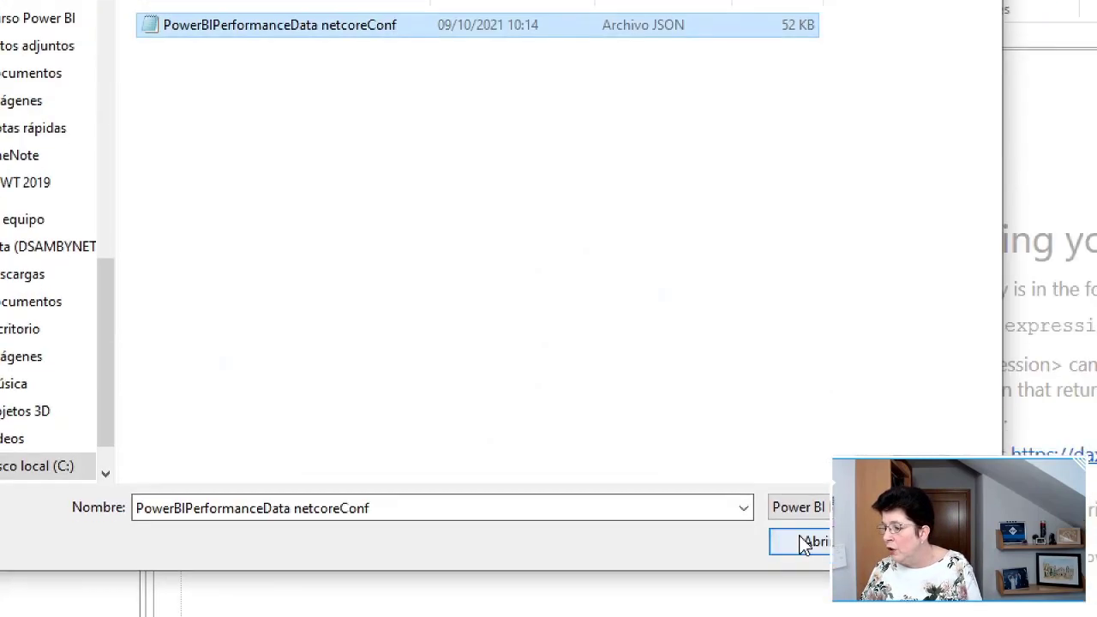
pyautogui.click(808, 542)
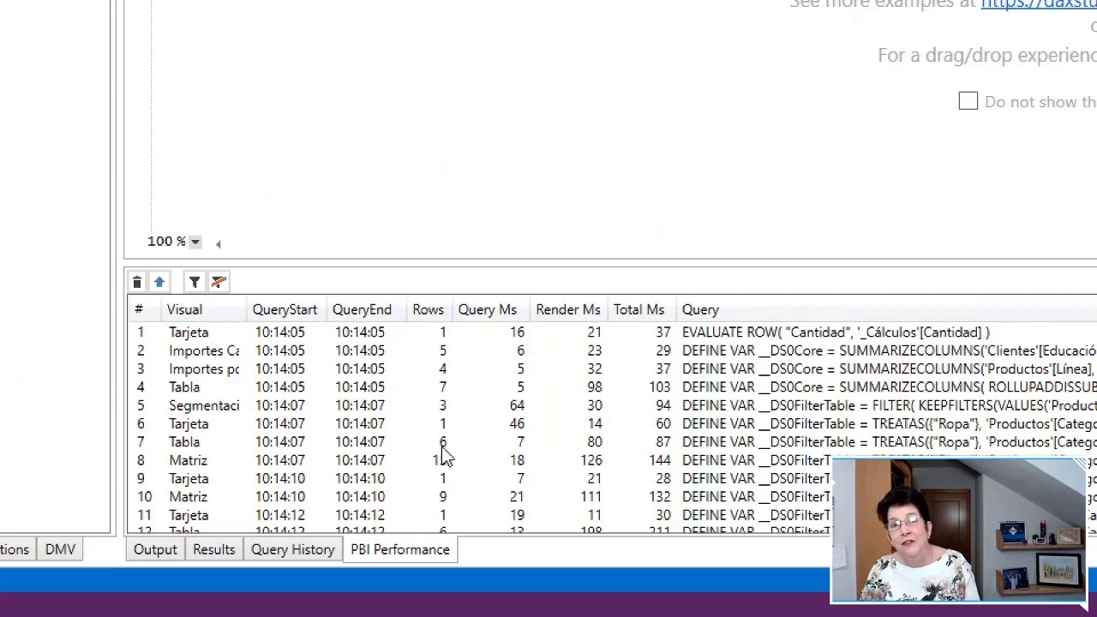
# Place the performance query of the Importes Catálogo por Educación visual in the editor, and undo the insertion
pyautogui.click(878, 350)
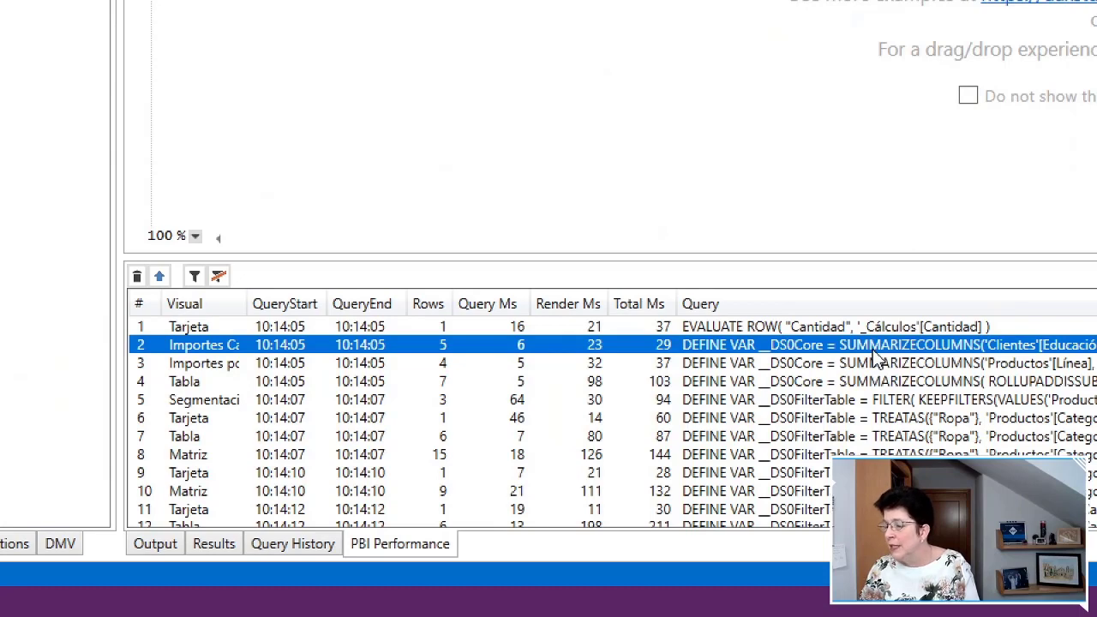
pyautogui.doubleClick(838, 345)
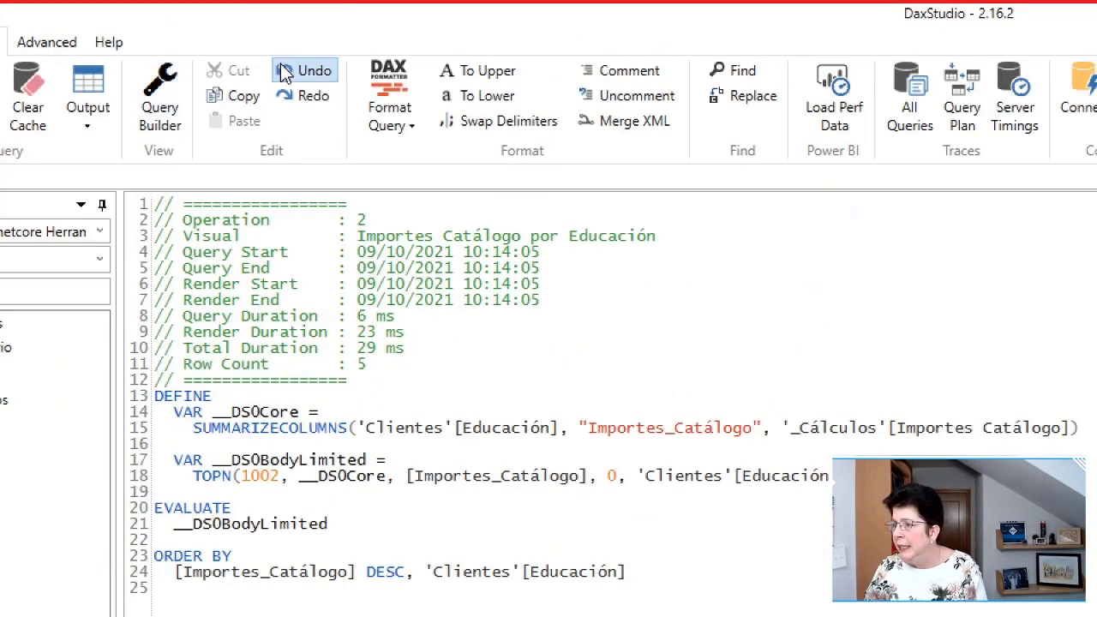
pyautogui.click(286, 75)
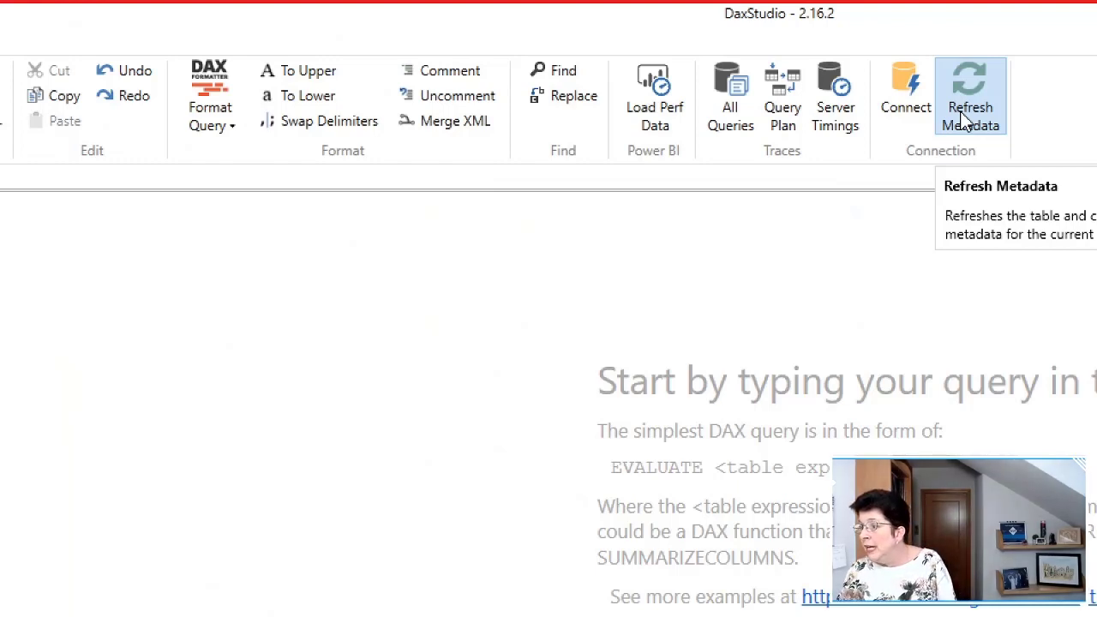
# View the data source choices for the connection, close the dialog, and display the advanced metrics, export and benchmark commands
pyautogui.click(900, 77)
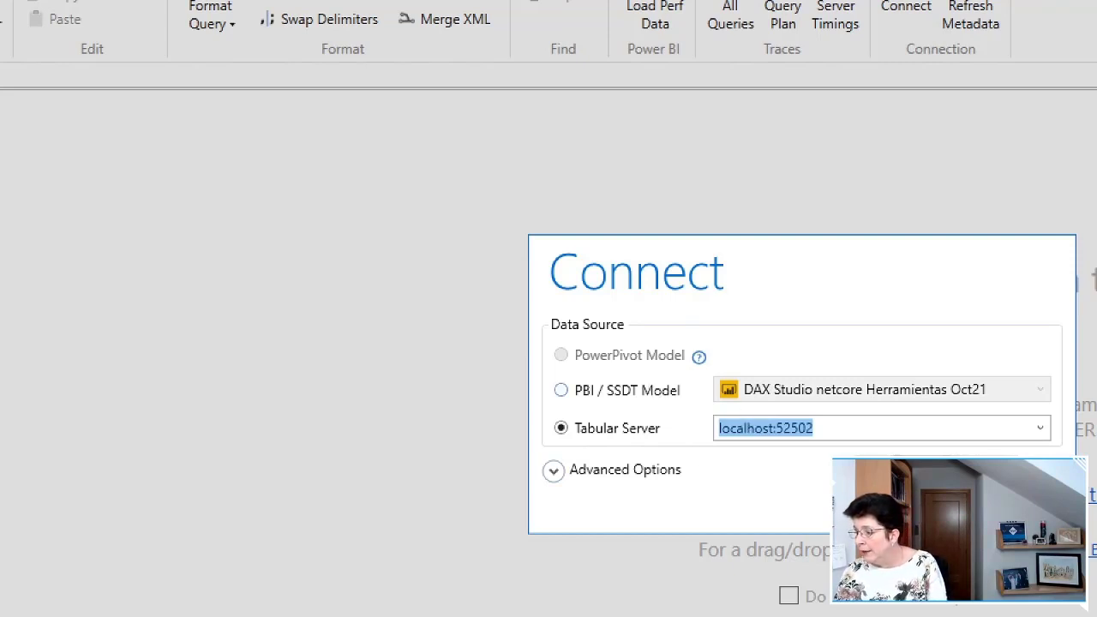
pyautogui.press('Return')
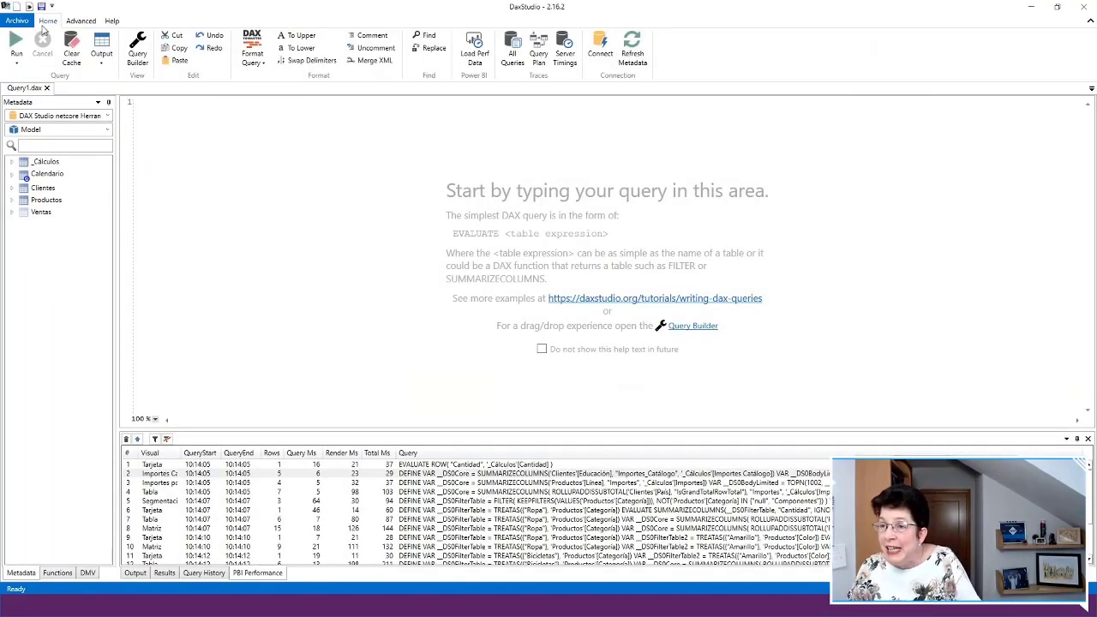
pyautogui.click(91, 23)
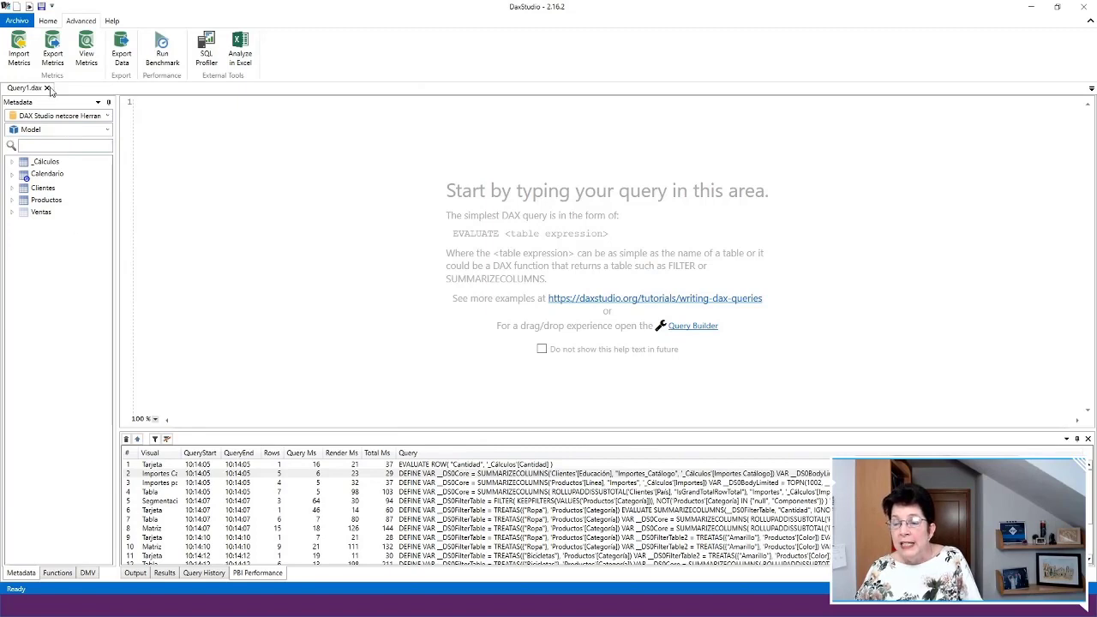
# View the existing metrics files in the export dialog, cancel it, and import the metrics file Métricas exportadas del DAX Studio.vpax
pyautogui.click(53, 50)
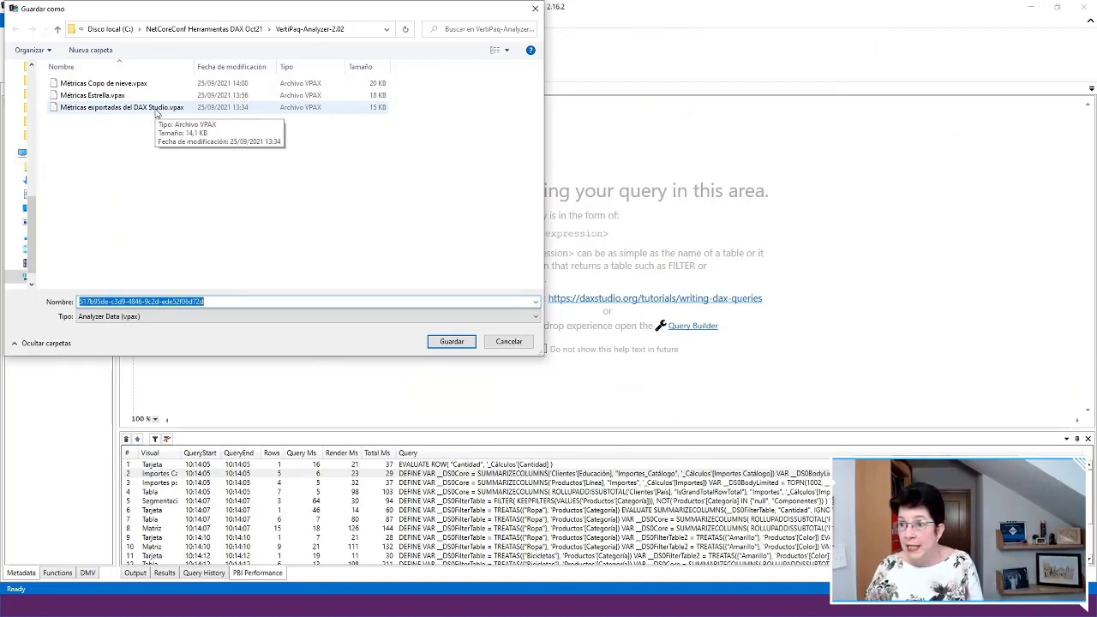
pyautogui.click(509, 341)
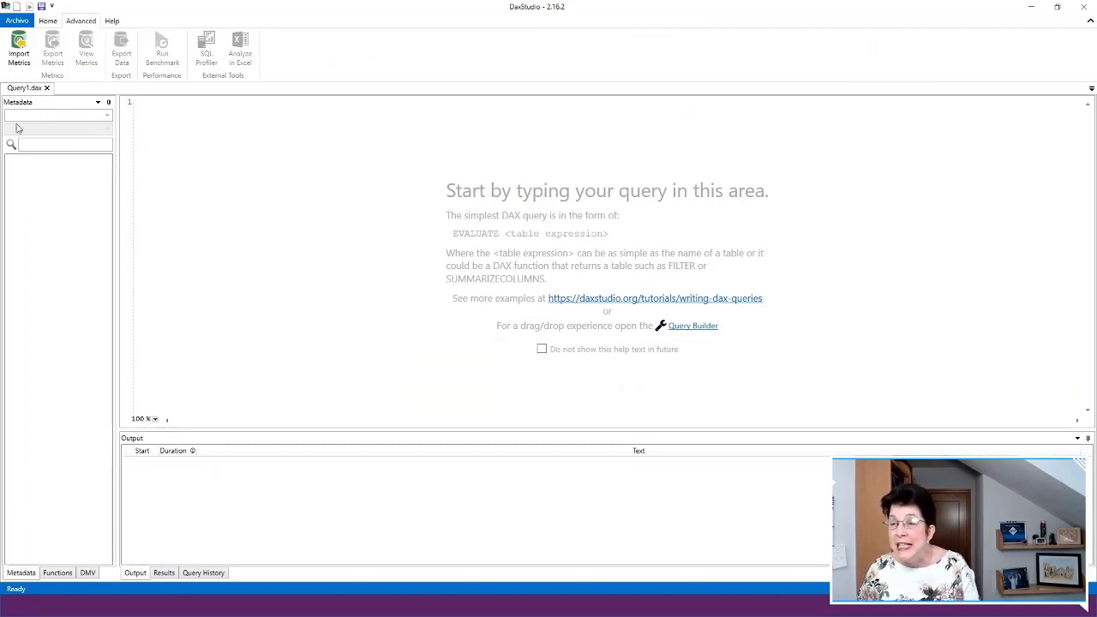
pyautogui.click(18, 58)
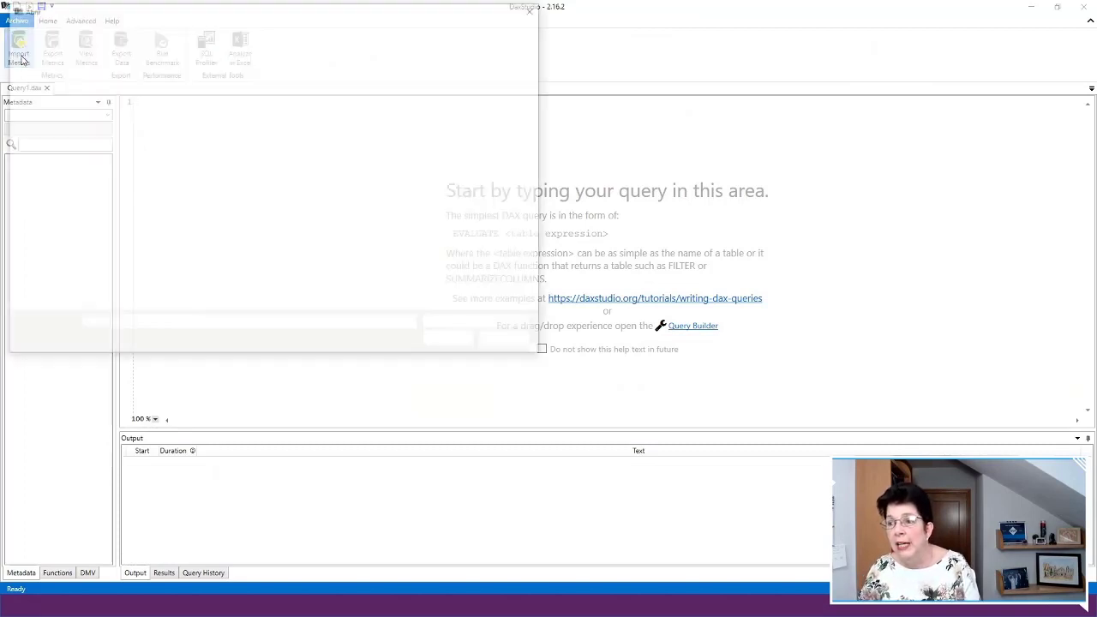
pyautogui.click(180, 110)
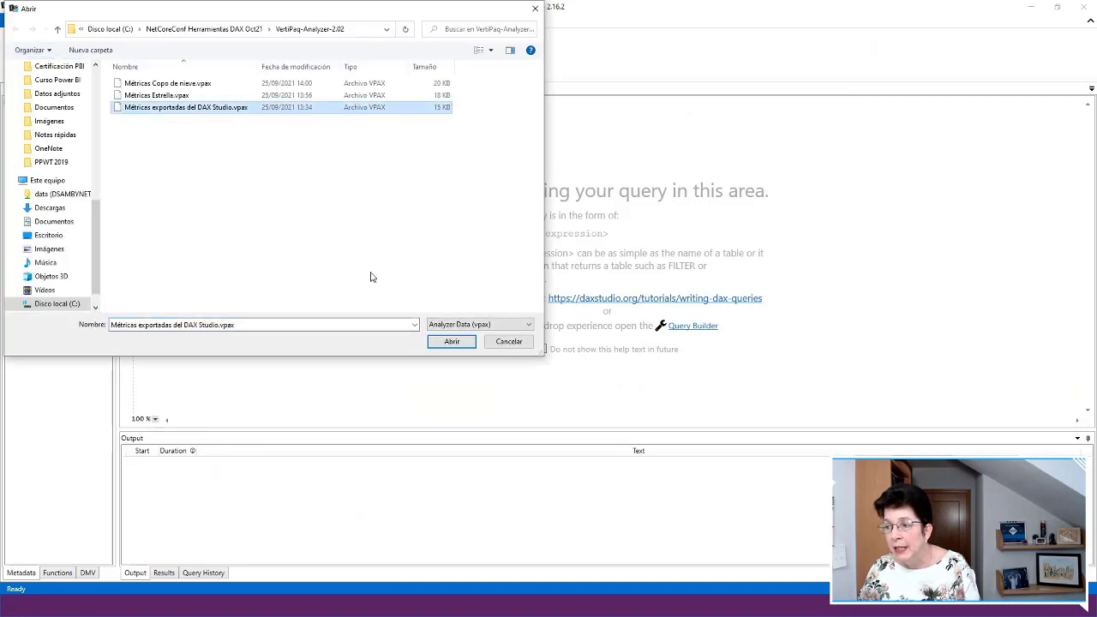
pyautogui.click(446, 342)
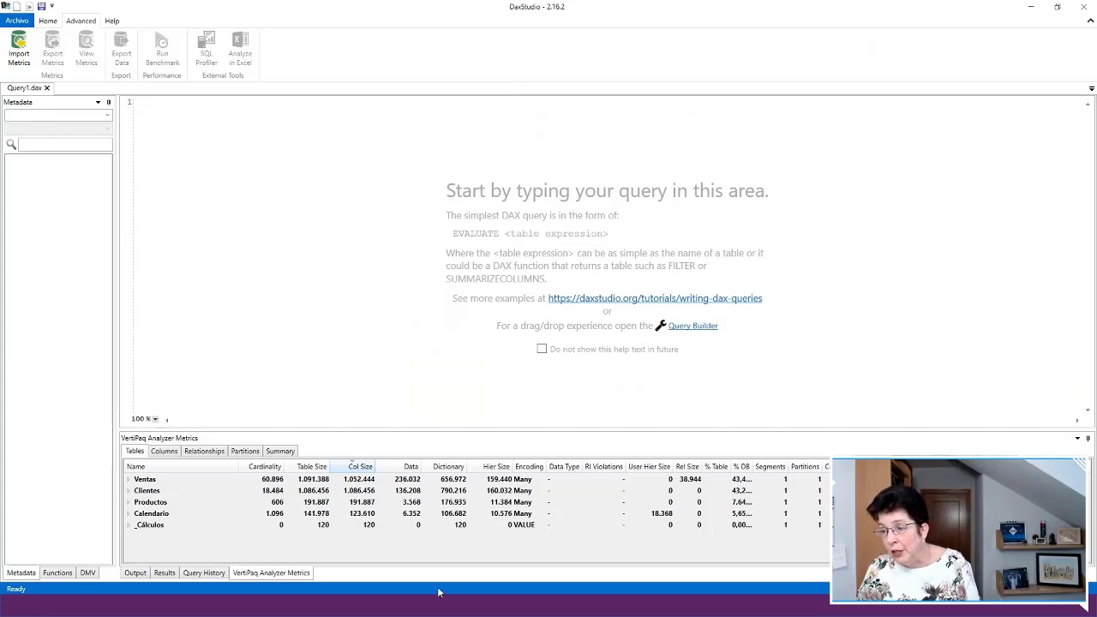
# Enlarge the imported VertiPaq Analyzer metrics and review their columns, relationships, partitions and summary
pyautogui.moveTo(460, 431); pyautogui.dragTo(457, 386)
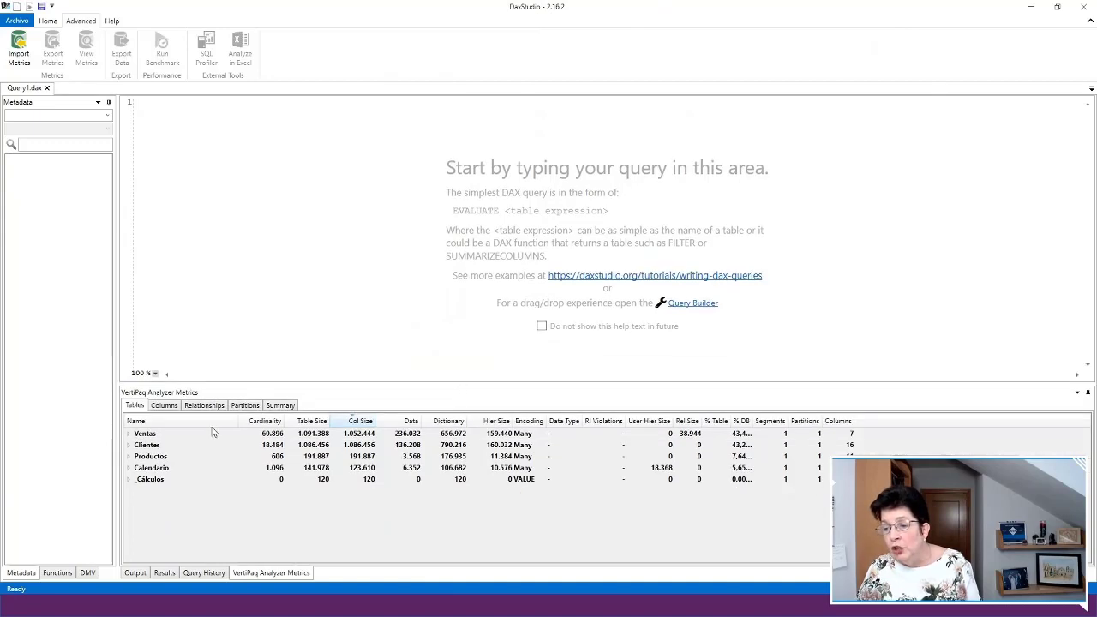
pyautogui.click(164, 406)
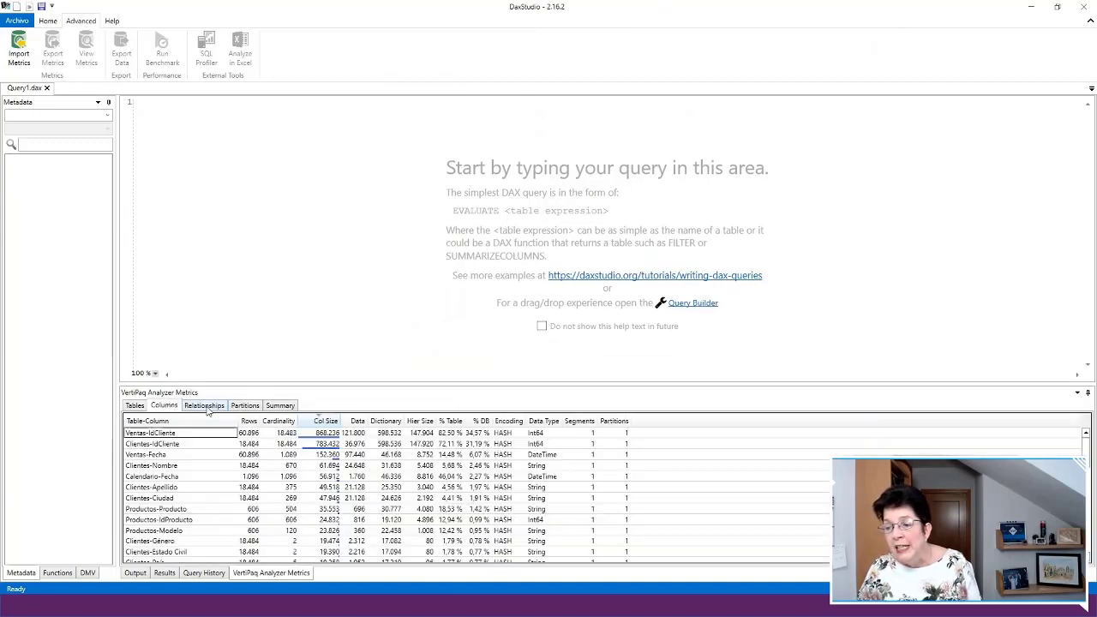
pyautogui.click(206, 406)
pyautogui.click(242, 407)
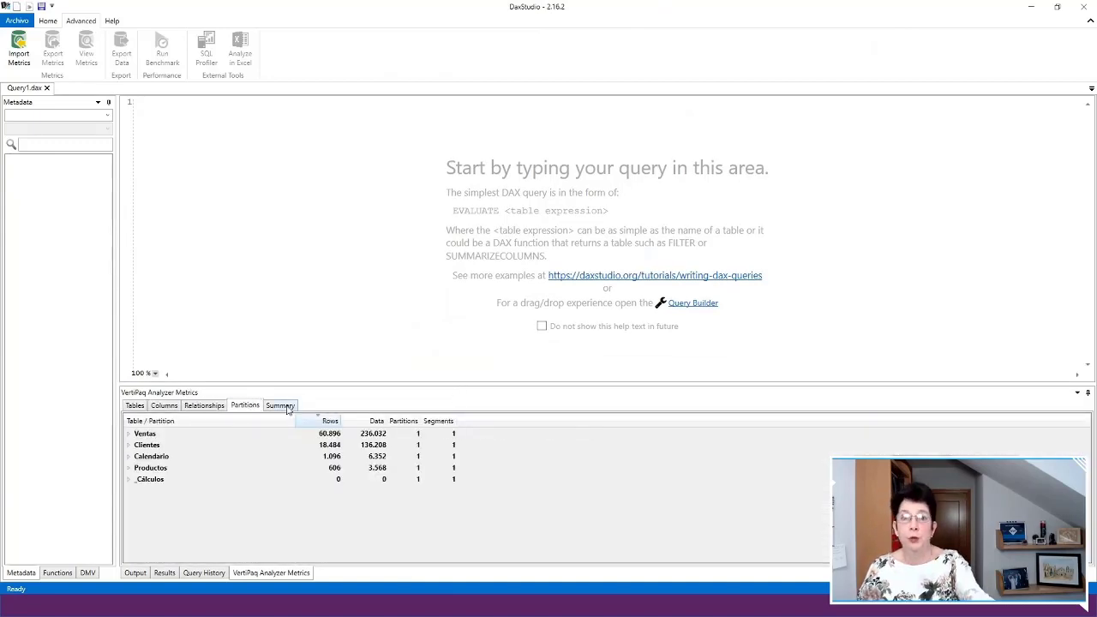
pyautogui.click(280, 406)
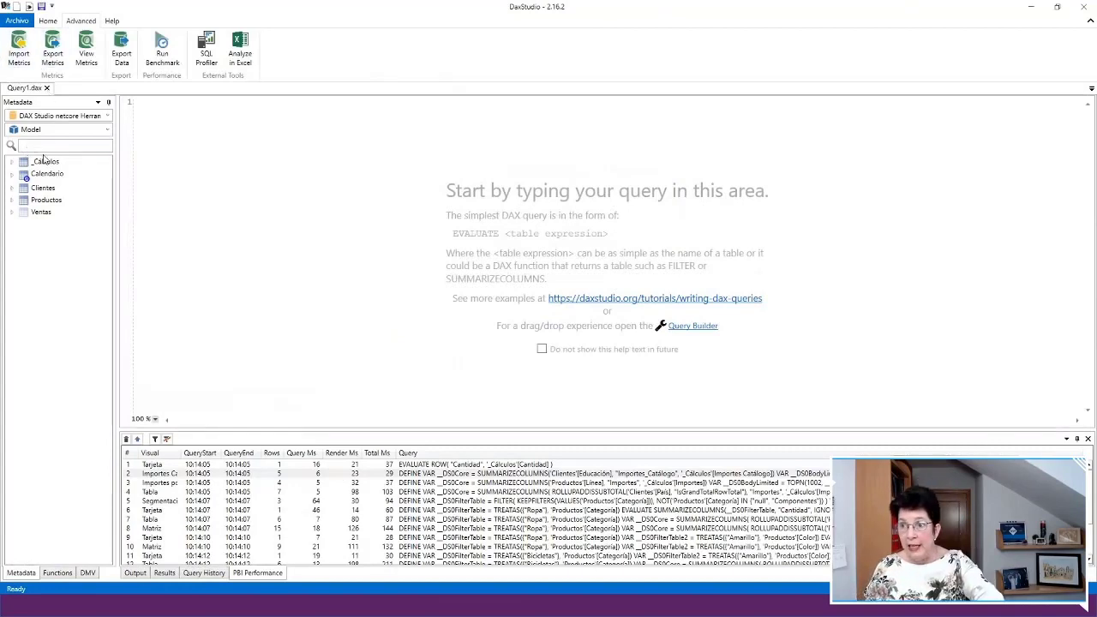
# Generate the VertiPaq metrics of the connected model, enlarge them, and expand the column details of the Ventas and Clientes tables
pyautogui.click(87, 52)
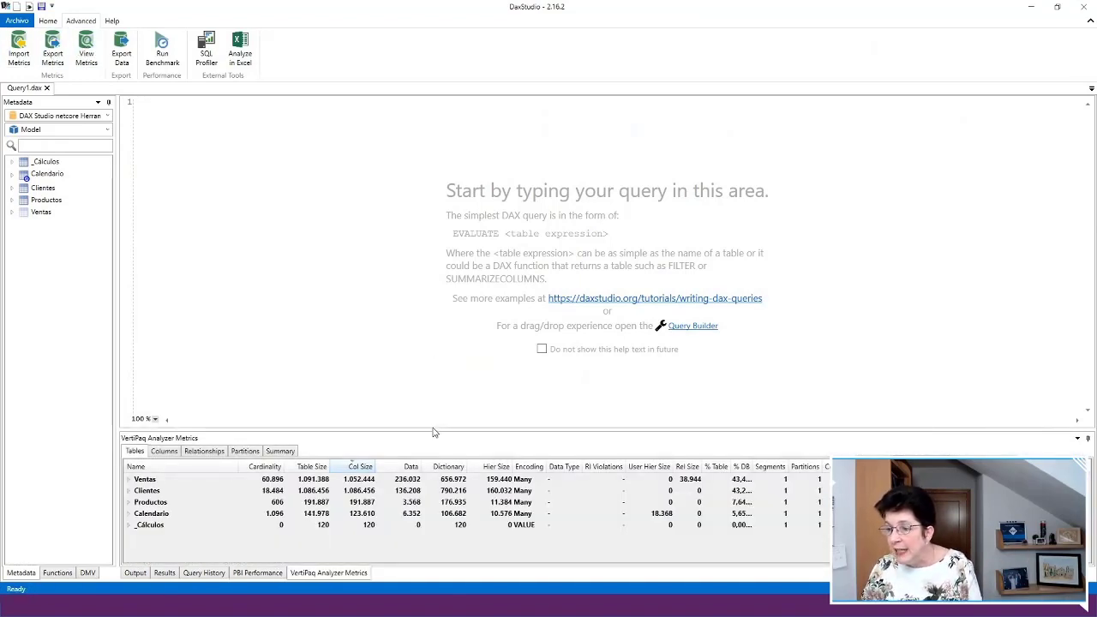
pyautogui.moveTo(432, 431); pyautogui.dragTo(432, 252)
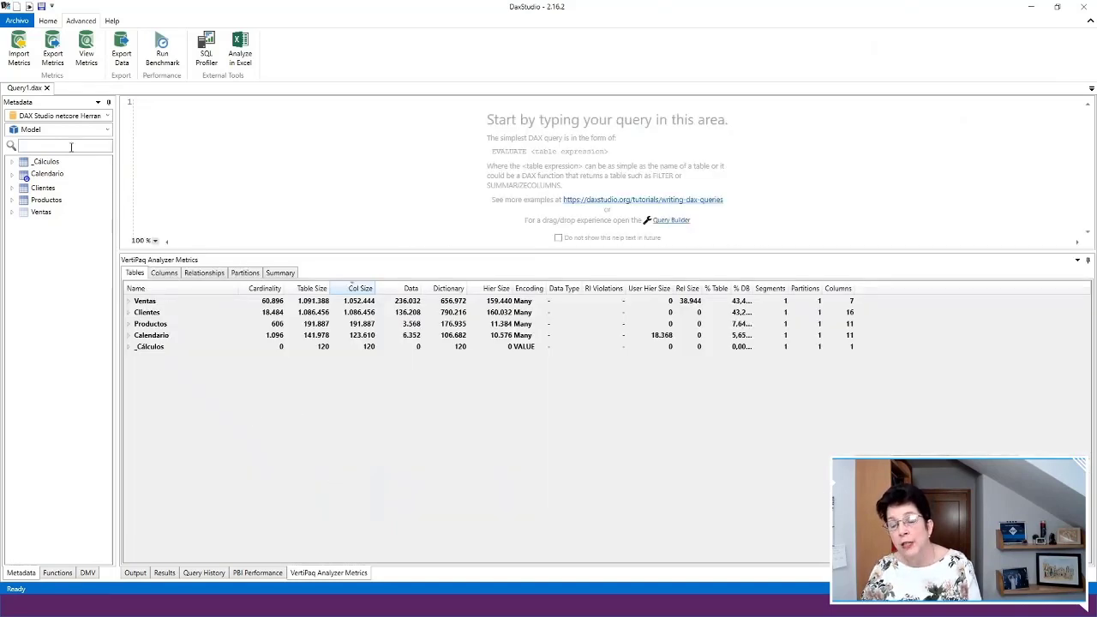
pyautogui.click(129, 301)
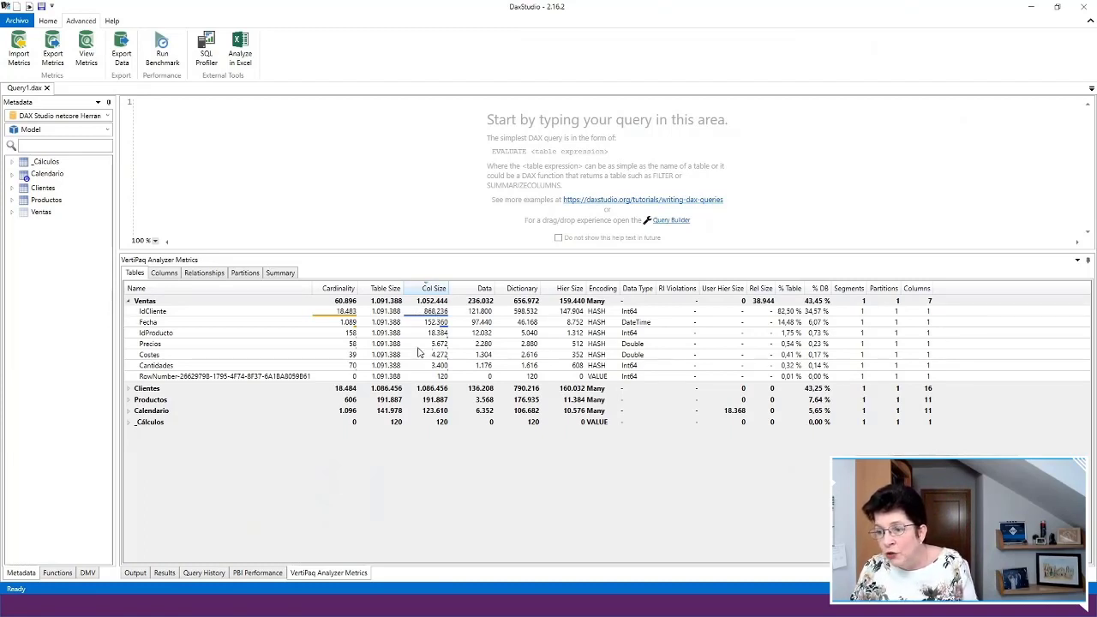
pyautogui.click(129, 388)
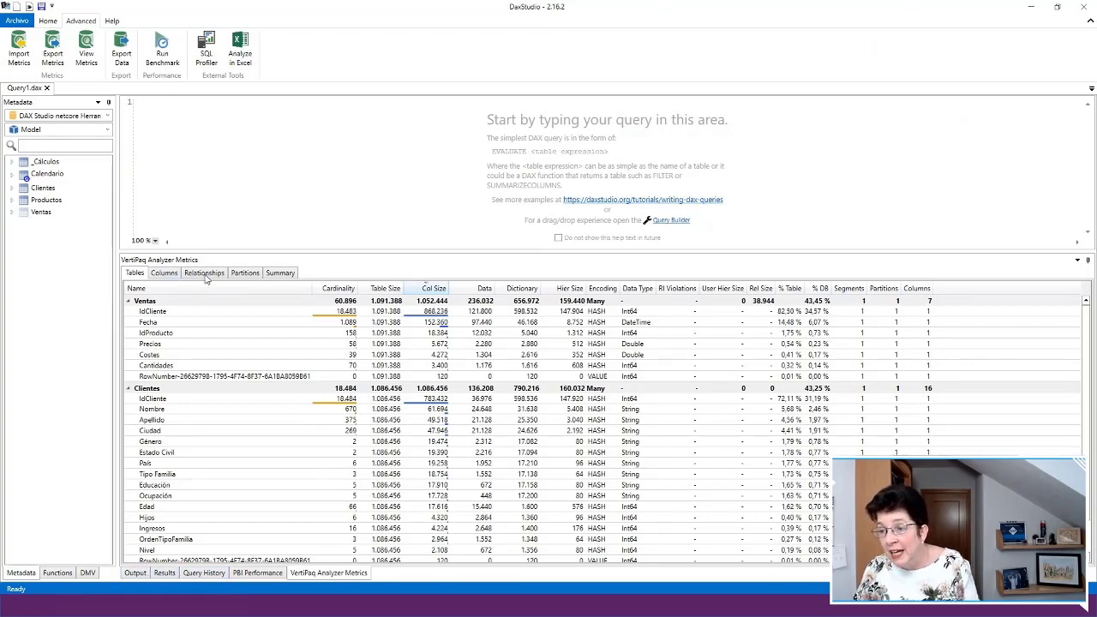
# Review the connected model's column and relationship metrics, the Ventas partition details and the model summary
pyautogui.click(163, 272)
pyautogui.click(204, 273)
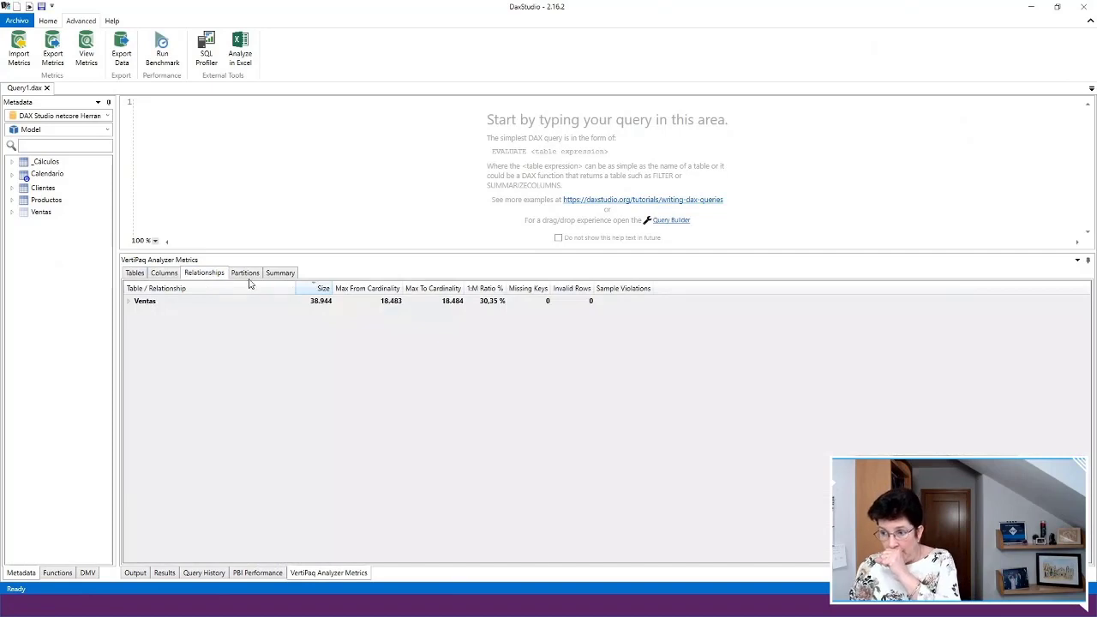
pyautogui.click(245, 273)
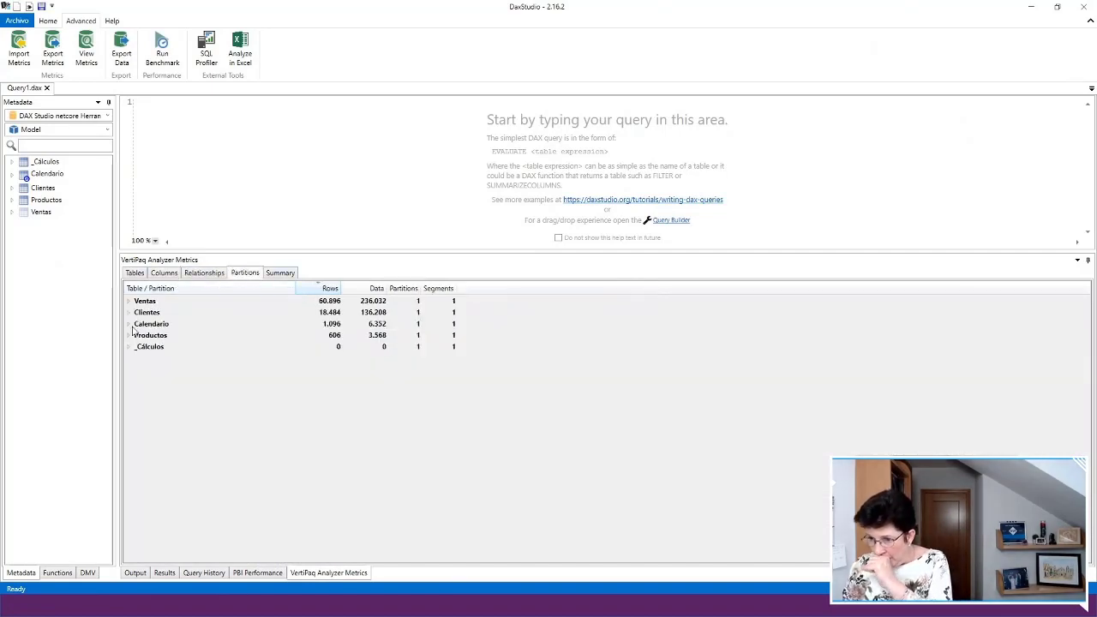
pyautogui.click(128, 301)
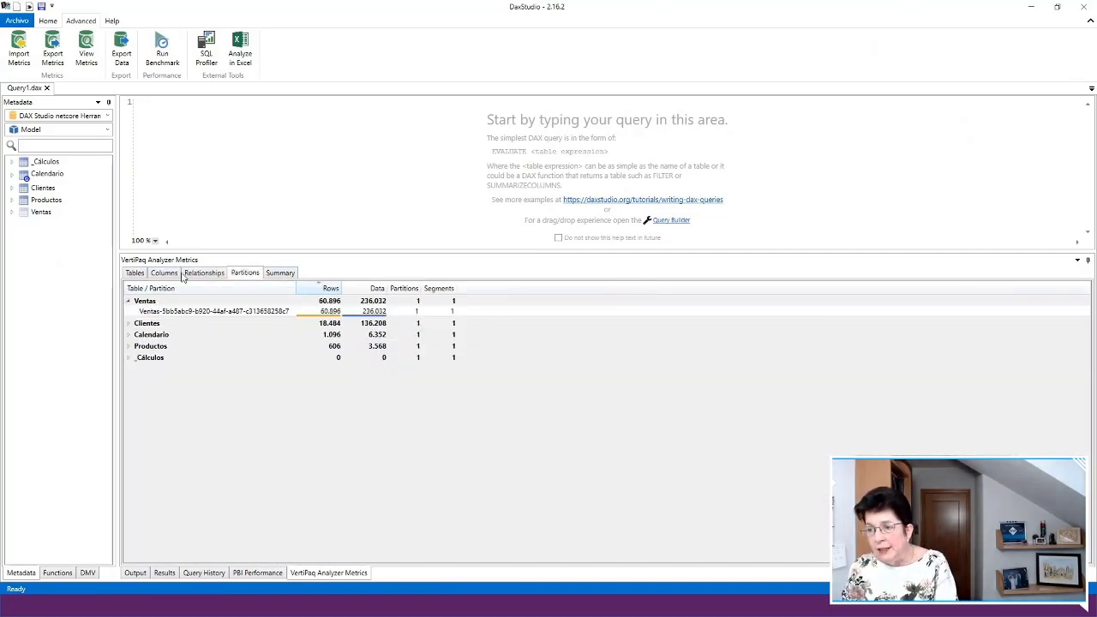
pyautogui.click(280, 272)
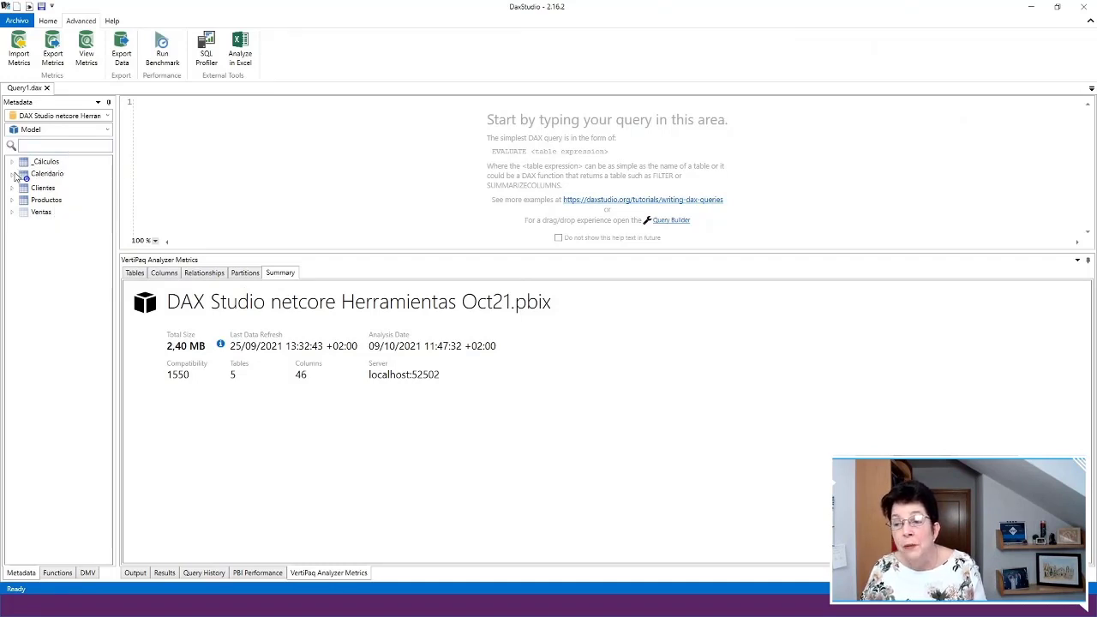
# Expand the Calendario, Ventas and _Cálculos tables in the metadata and view the commands offered for Año, Mes and Importes Catálogo
pyautogui.click(14, 175)
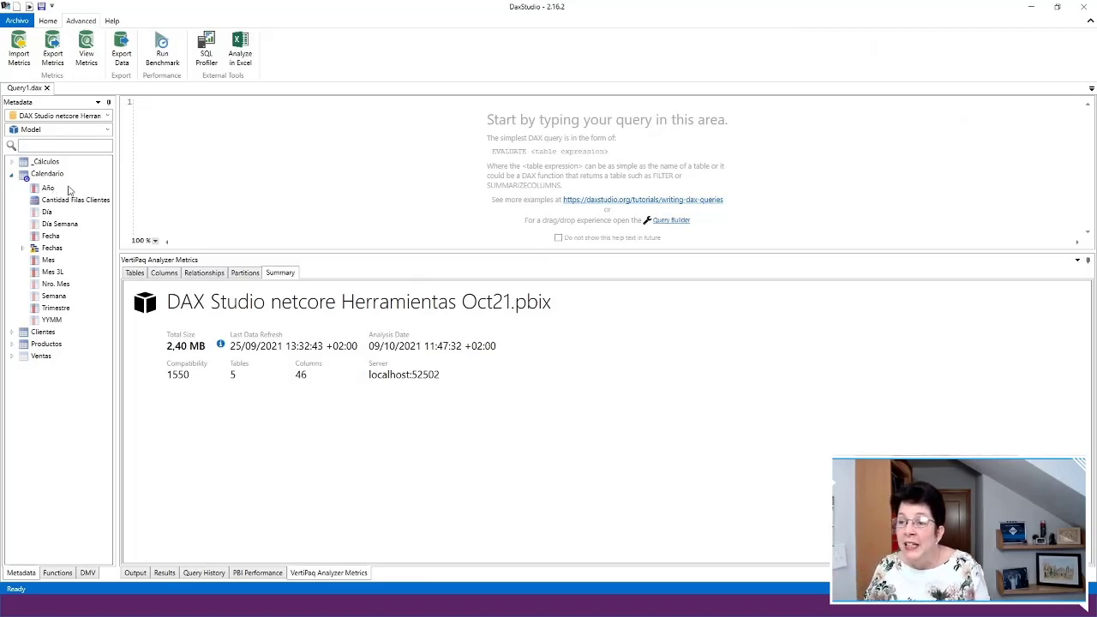
pyautogui.rightClick(51, 191)
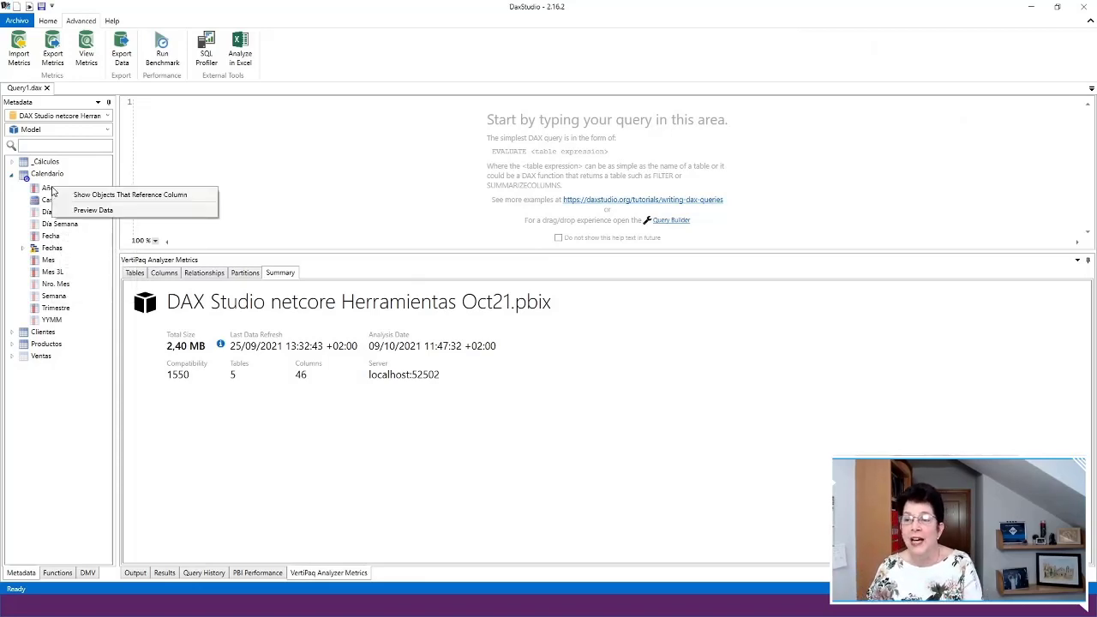
pyautogui.rightClick(52, 262)
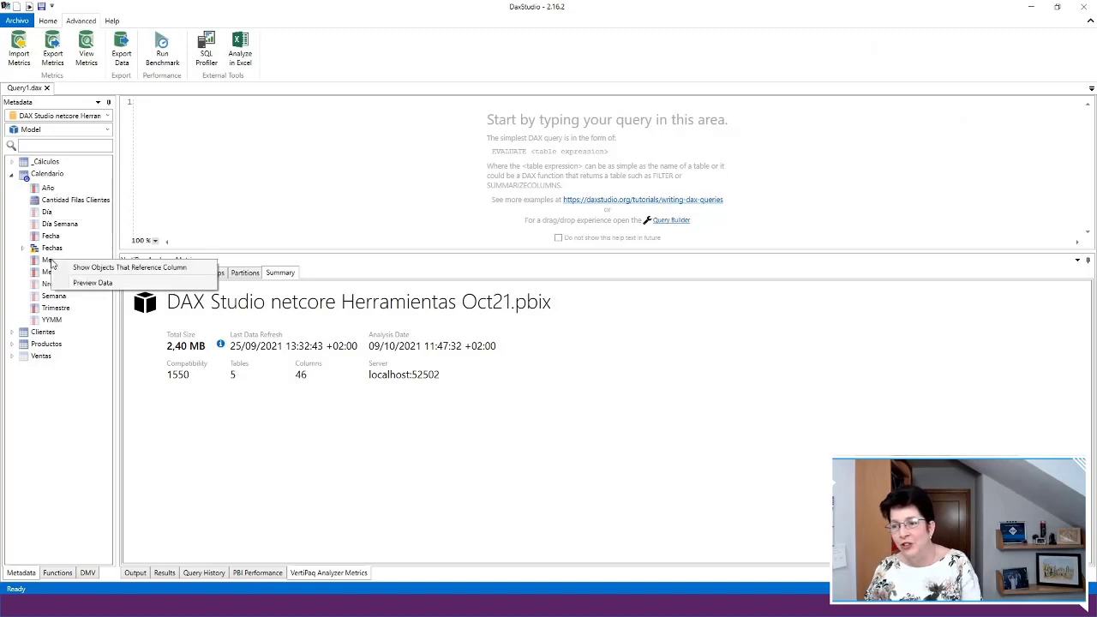
pyautogui.click(12, 356)
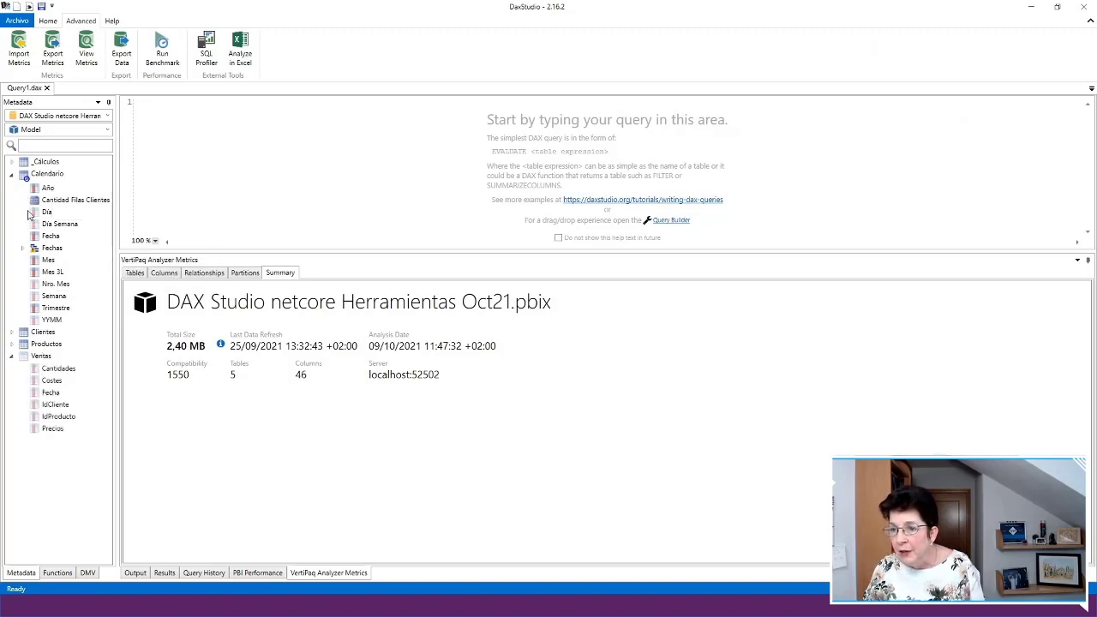
pyautogui.click(12, 162)
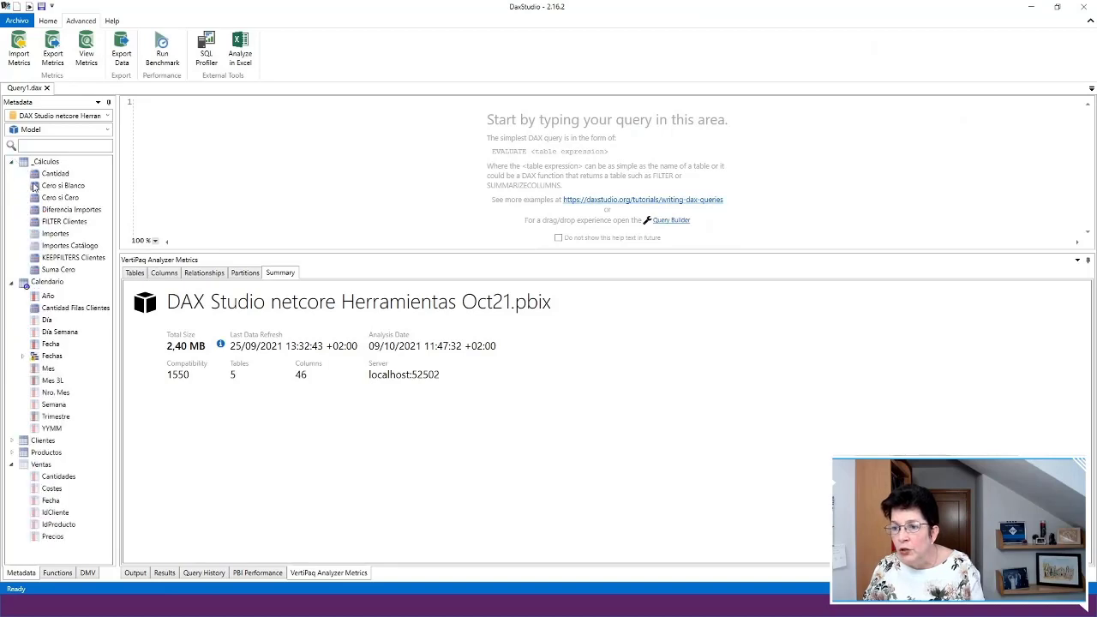
pyautogui.rightClick(70, 247)
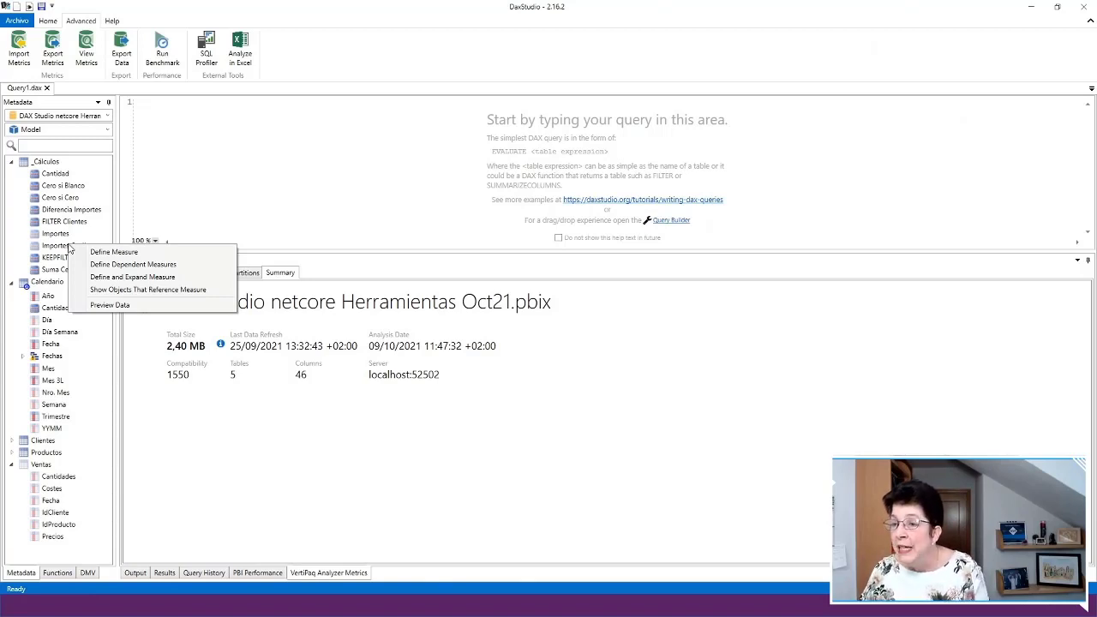
# Open the Query Builder beside the model metadata
pyautogui.click(49, 21)
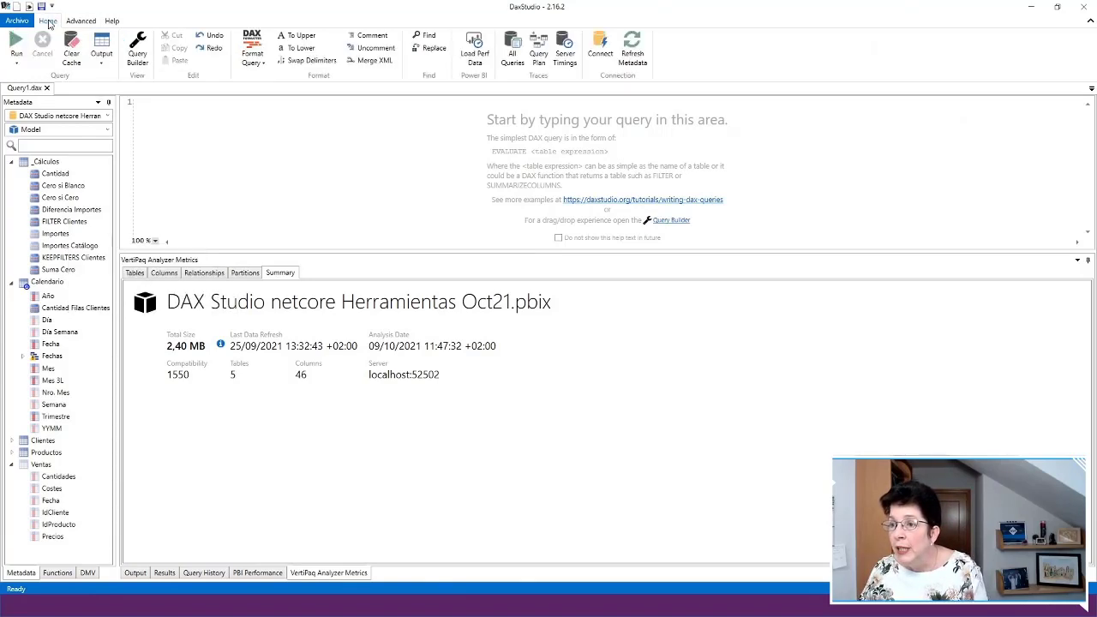
pyautogui.click(137, 52)
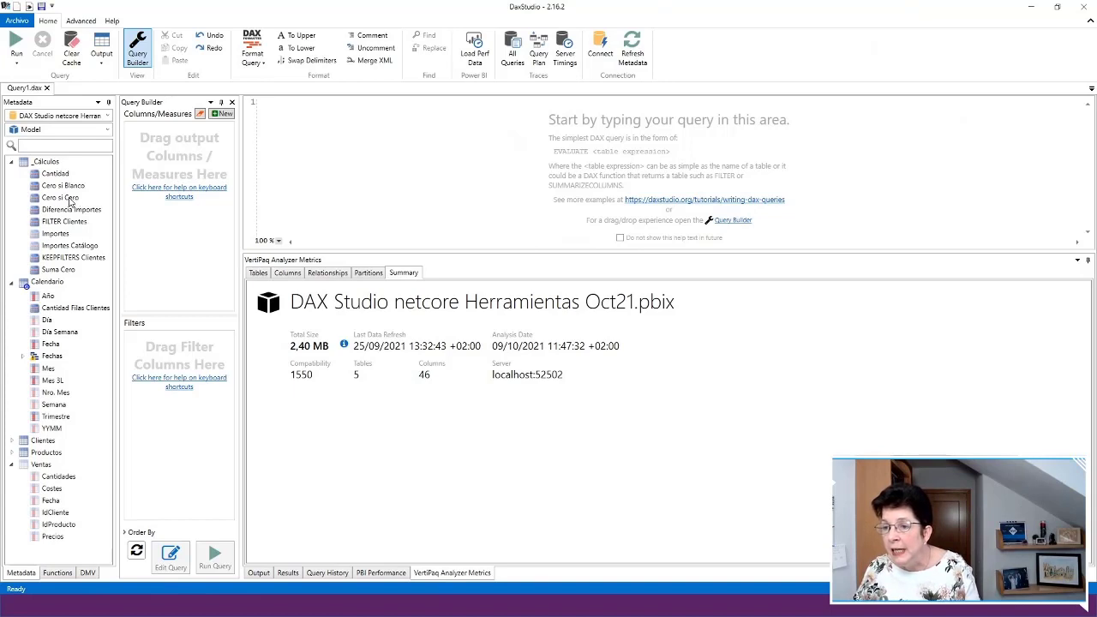
pyautogui.doubleClick(55, 174)
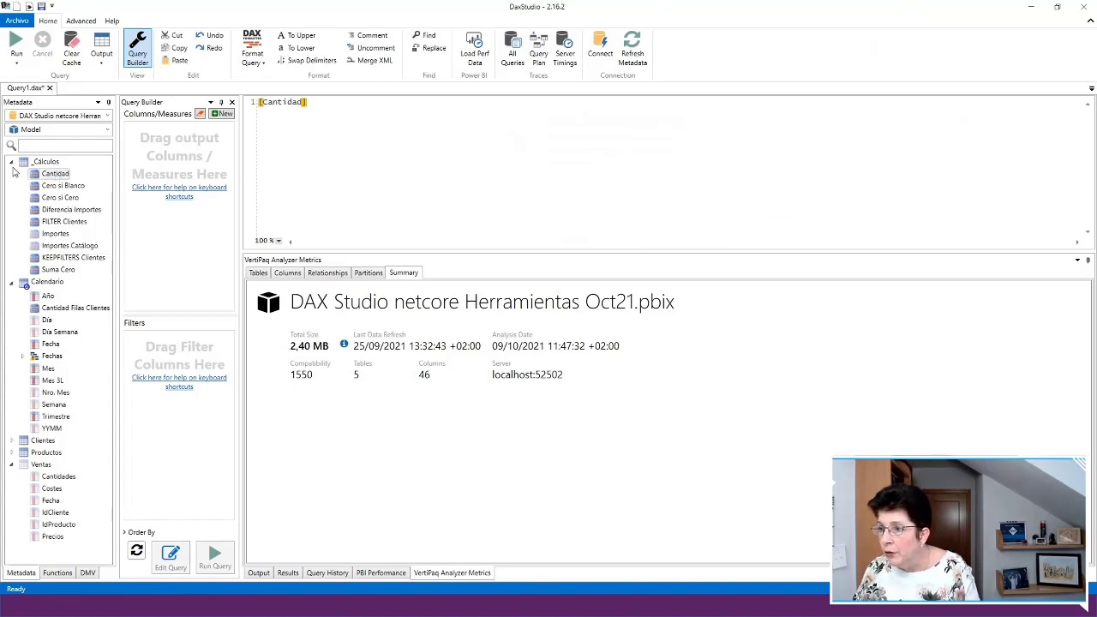
pyautogui.moveTo(314, 103); pyautogui.dragTo(254, 101)
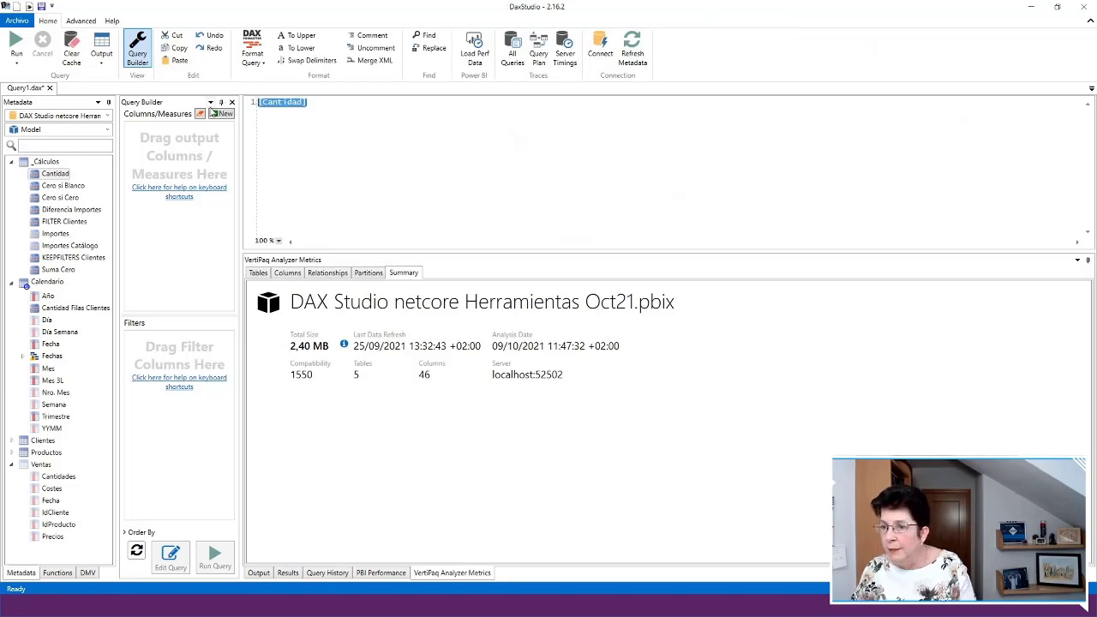
pyautogui.press('Delete')
# Add the Cantidad measure and the Ocupación column of the Clientes table to the Query Builder output
pyautogui.click(56, 174)
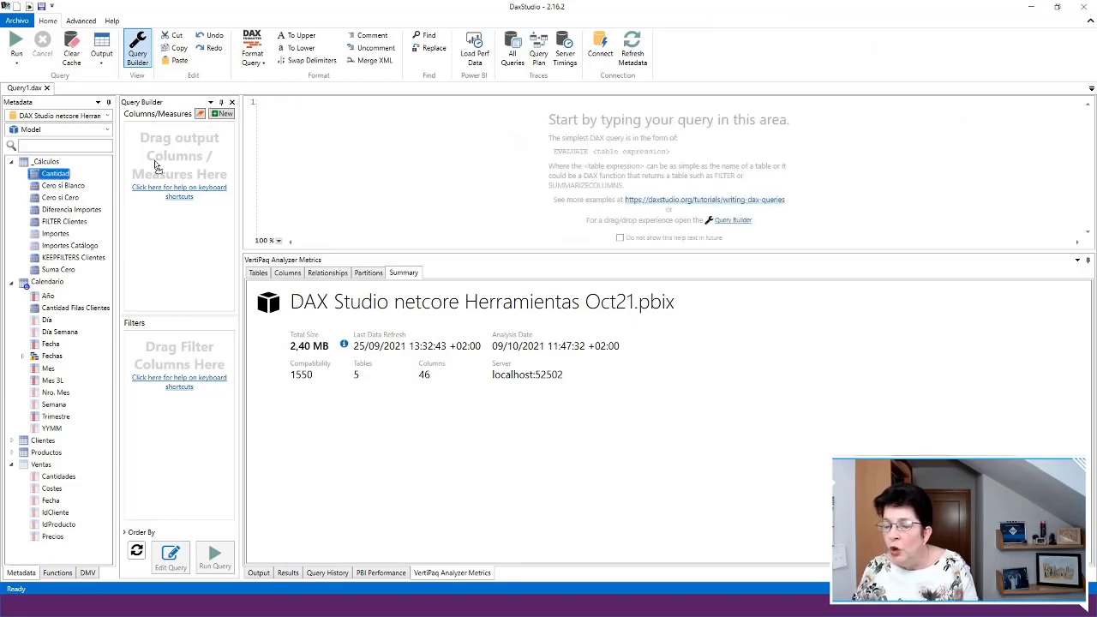
pyautogui.moveTo(156, 165); pyautogui.dragTo(147, 174)
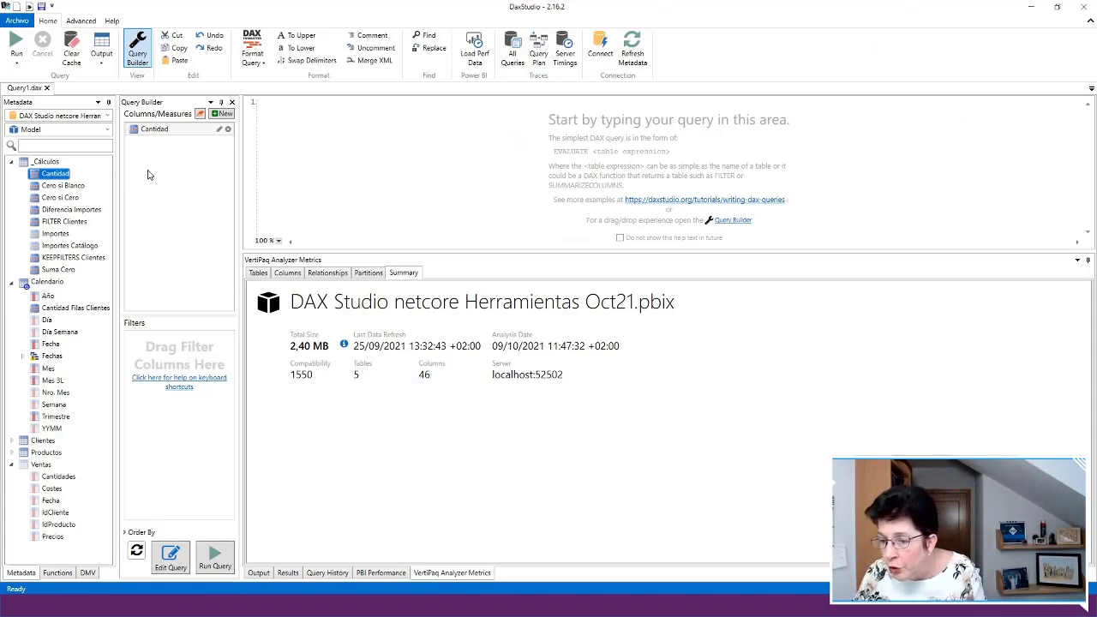
pyautogui.click(11, 283)
pyautogui.click(11, 296)
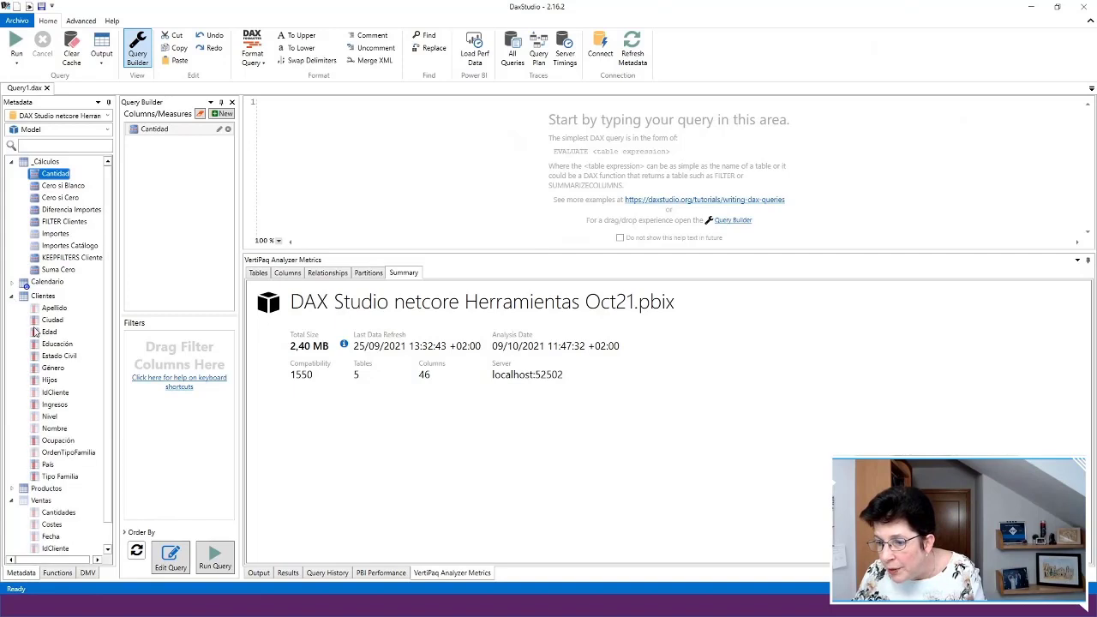
pyautogui.moveTo(66, 446); pyautogui.dragTo(163, 192)
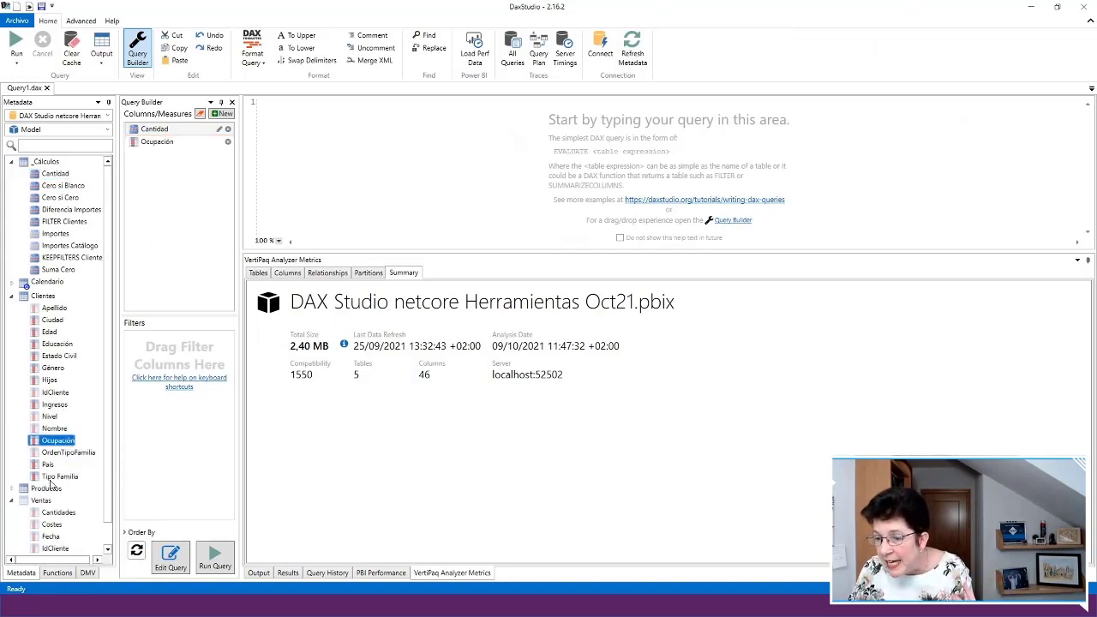
# Filter the query to País containing Australia and run it
pyautogui.moveTo(51, 465); pyautogui.dragTo(167, 420)
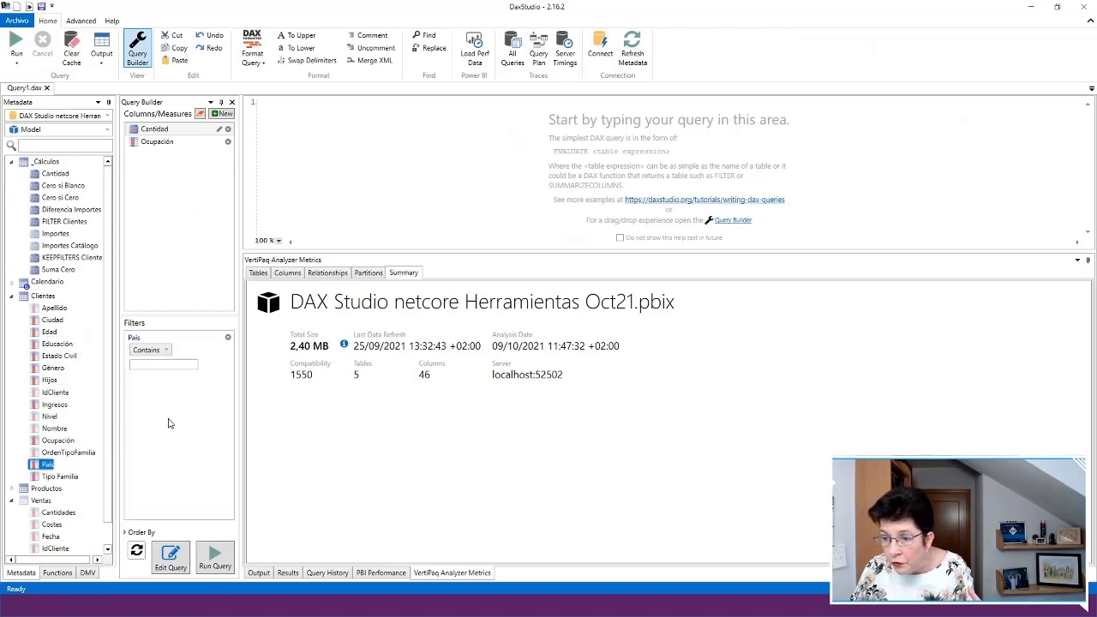
pyautogui.click(165, 368)
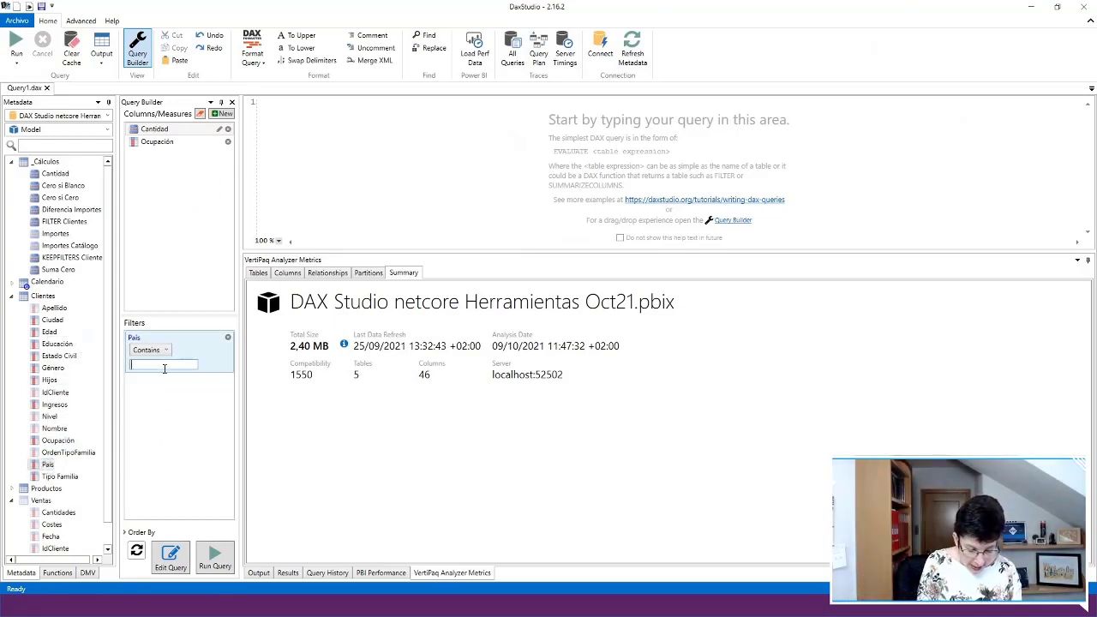
pyautogui.write('Australia')
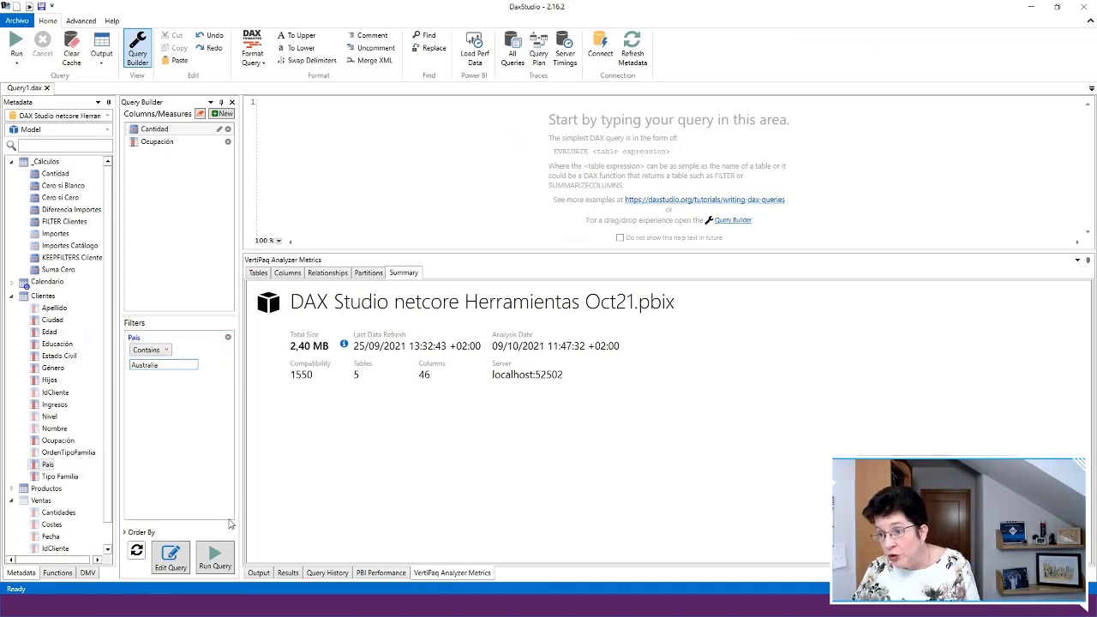
pyautogui.click(215, 557)
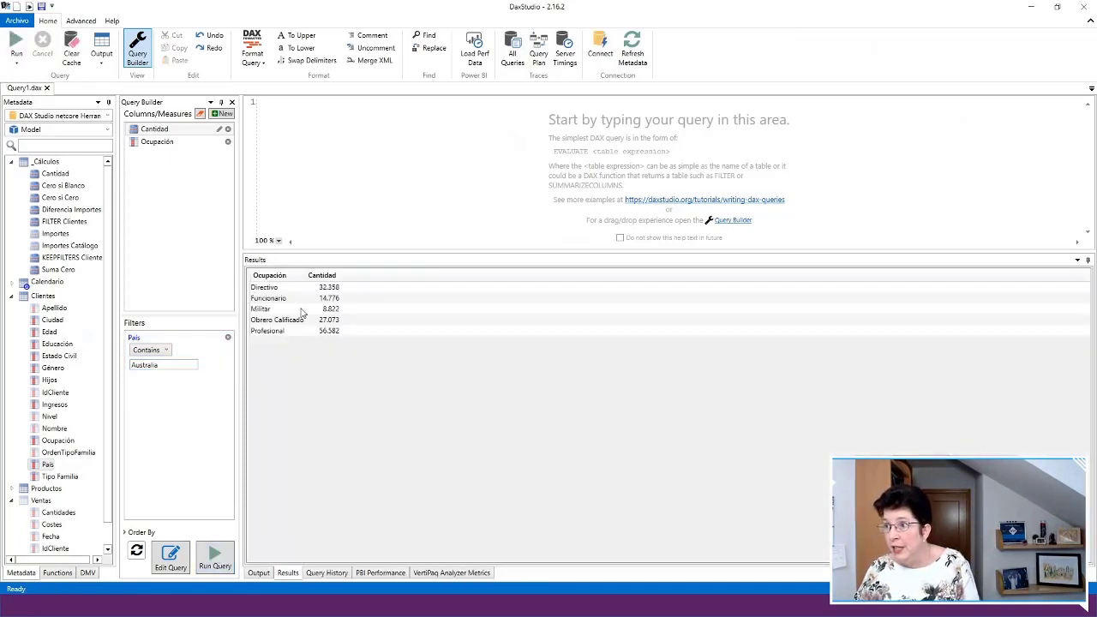
# Compare the query results with the Ocupación table in the Power BI report and generate the DAX text from the Query Builder
pyautogui.doubleClick(414, 26)
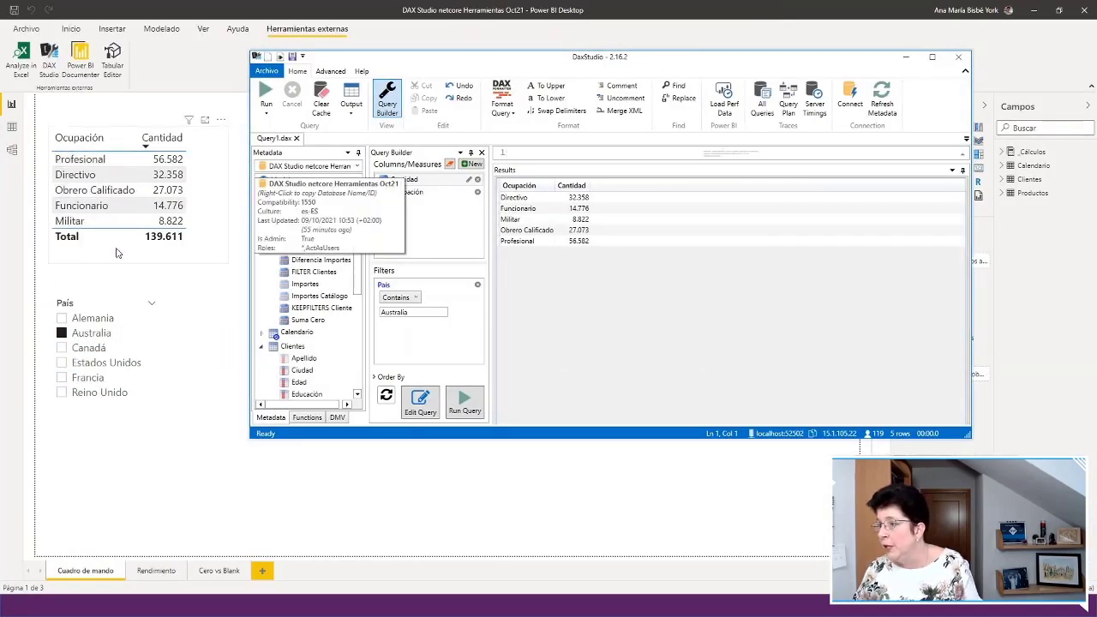
pyautogui.click(931, 57)
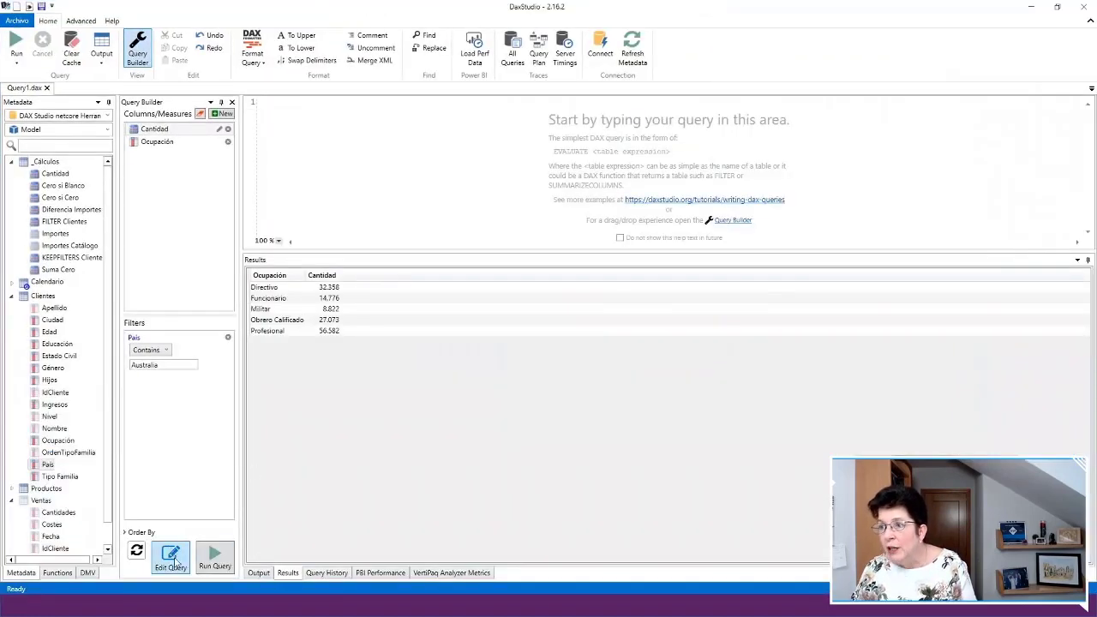
pyautogui.click(172, 558)
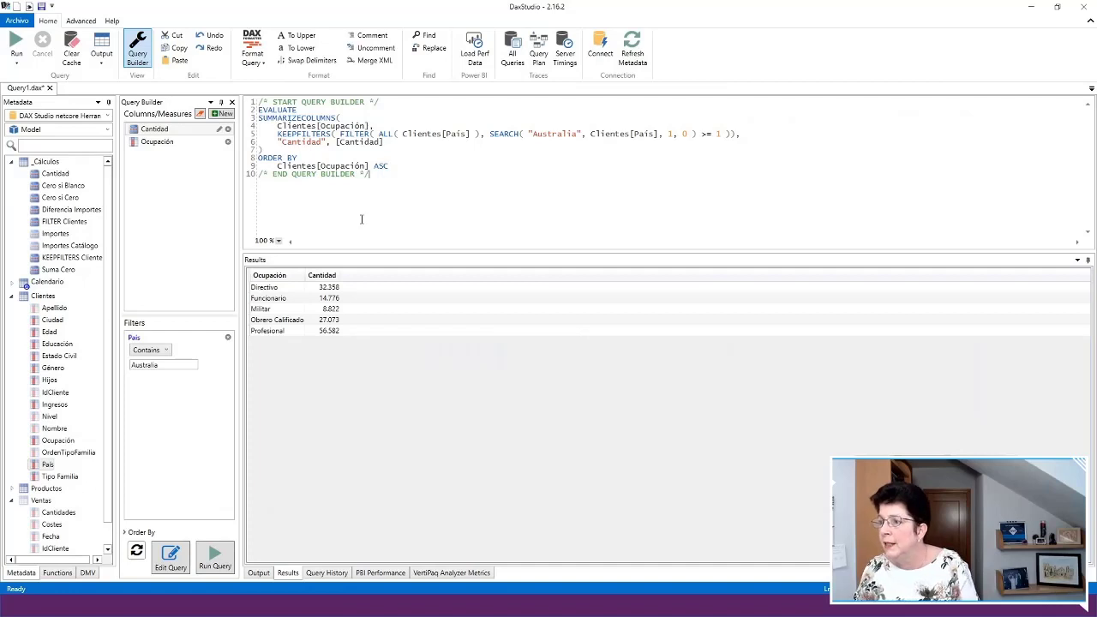
# Enable the Query Plan and Server Timings traces and view the query's physical and logical plans and its timings
pyautogui.click(538, 51)
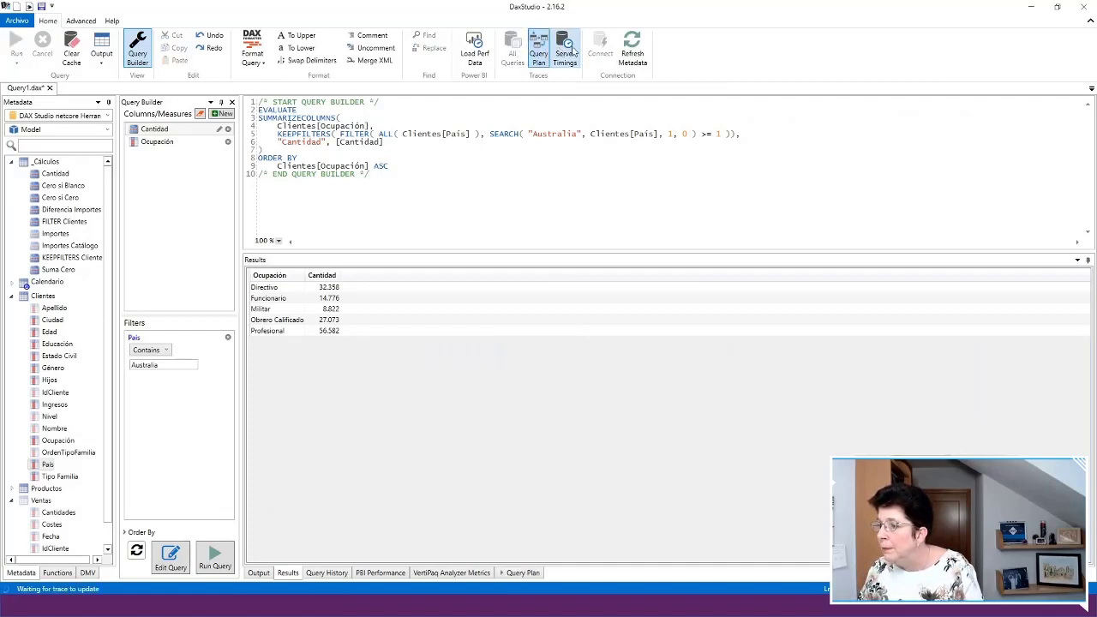
pyautogui.click(571, 54)
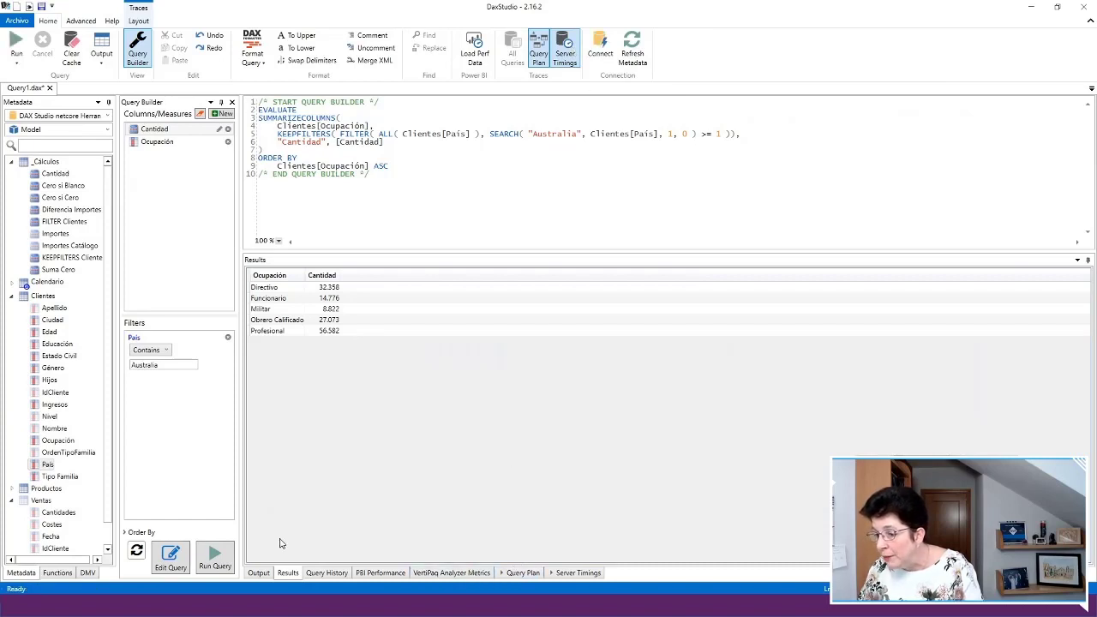
pyautogui.click(506, 577)
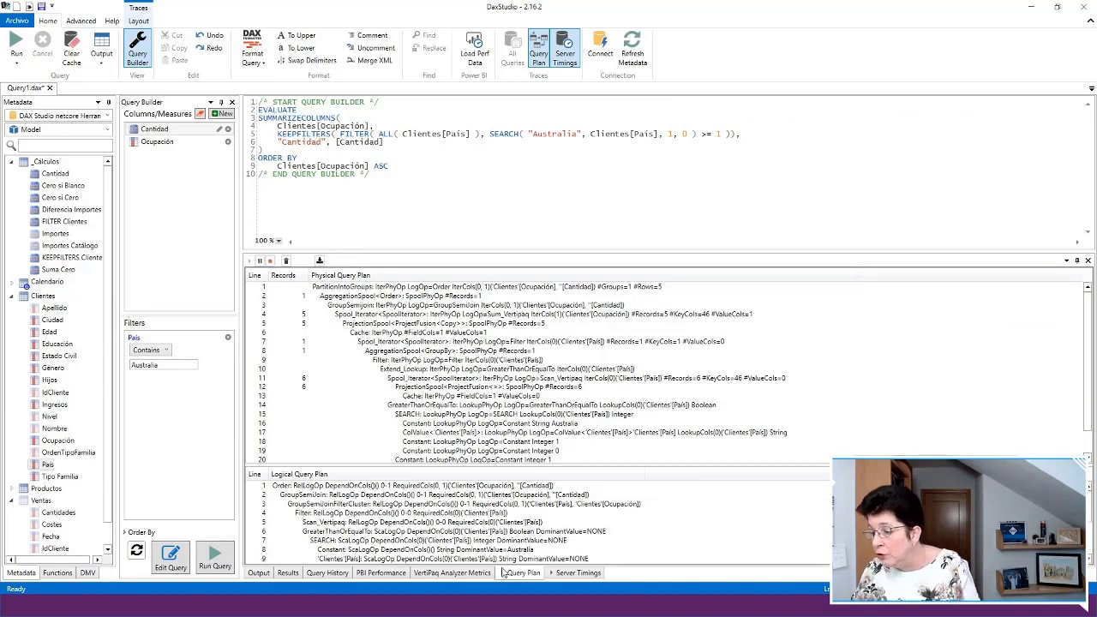
pyautogui.click(579, 575)
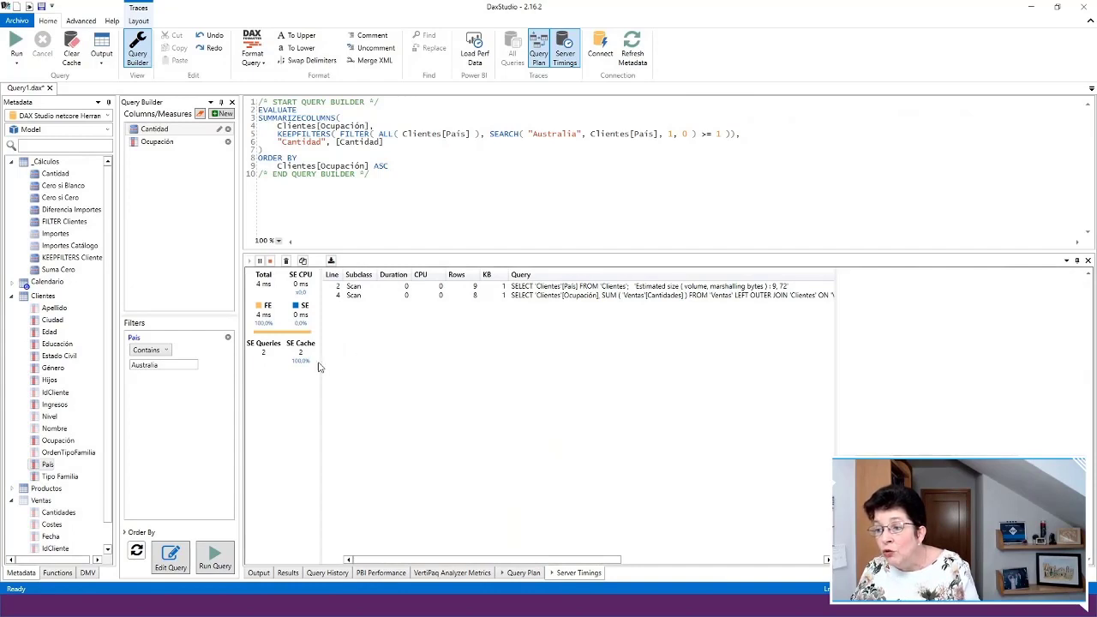
# Widen the timings summary and inspect the storage engine query behind each of the two Scan lines
pyautogui.moveTo(320, 367); pyautogui.dragTo(372, 370)
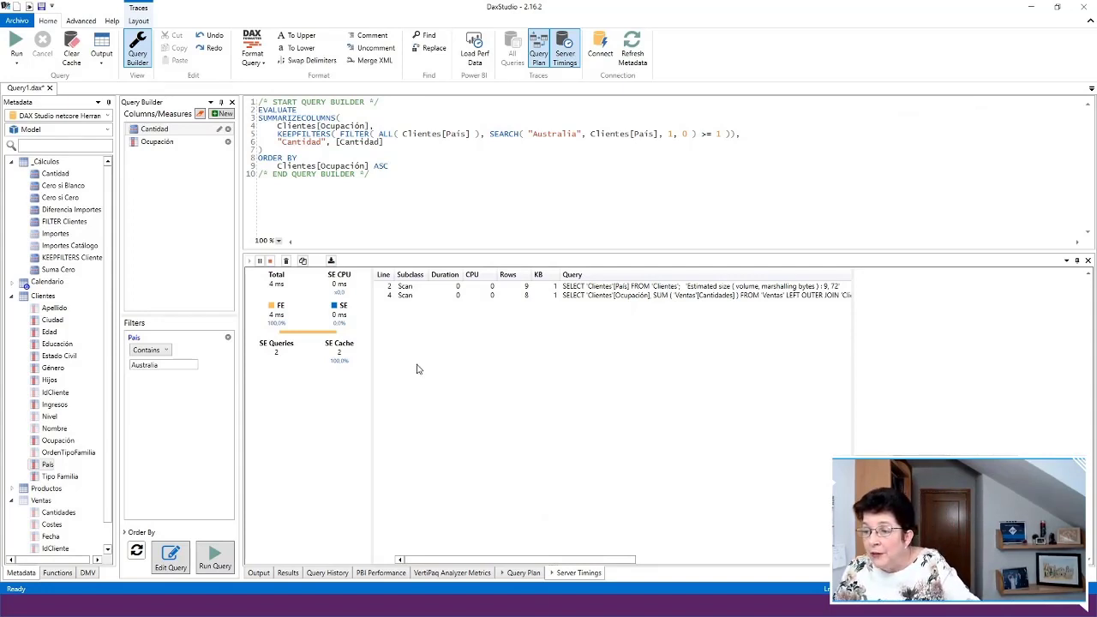
pyautogui.click(593, 286)
pyautogui.click(605, 297)
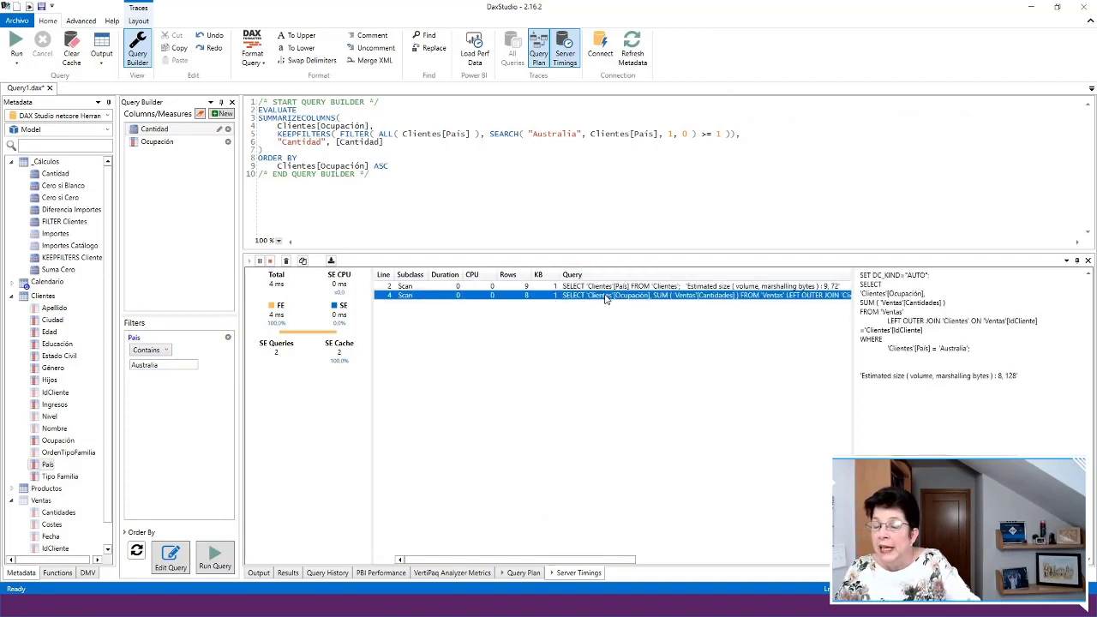
# Clear the cache, rerun the query and view the event types offered for the Server Timings list
pyautogui.click(75, 51)
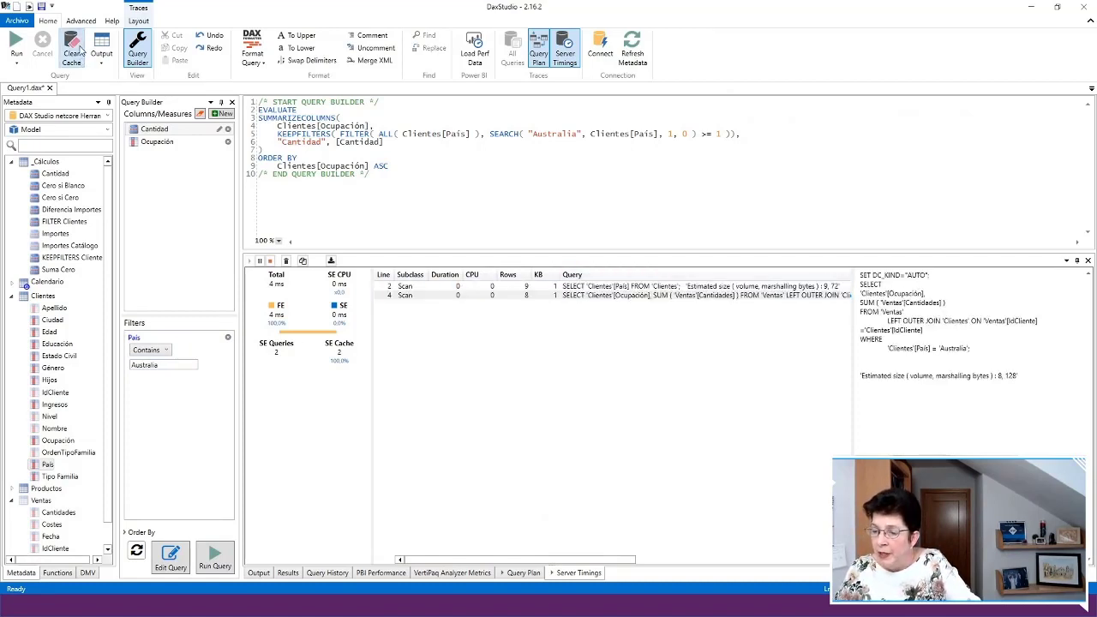
pyautogui.click(219, 556)
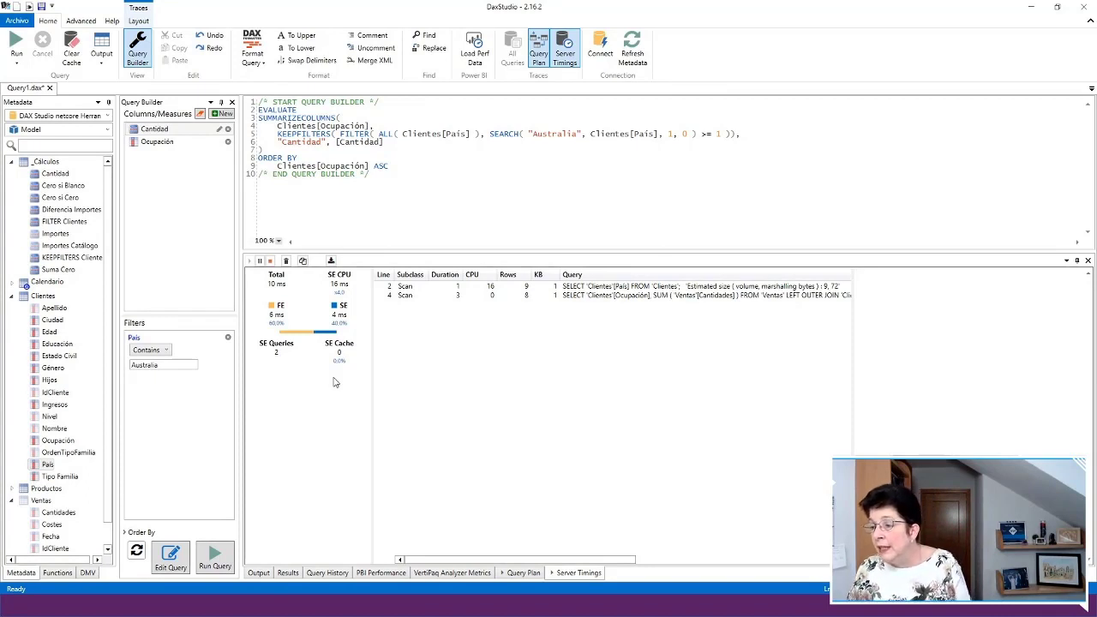
pyautogui.rightClick(477, 325)
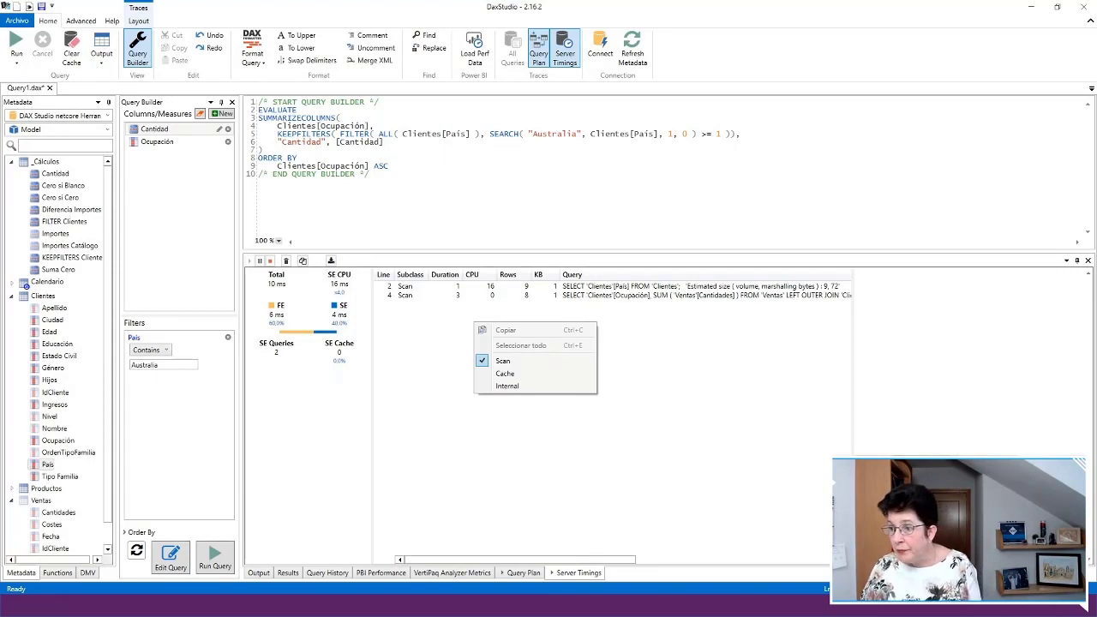
# Stop the Server Timings and Query Plan traces and start the All Queries trace
pyautogui.click(270, 261)
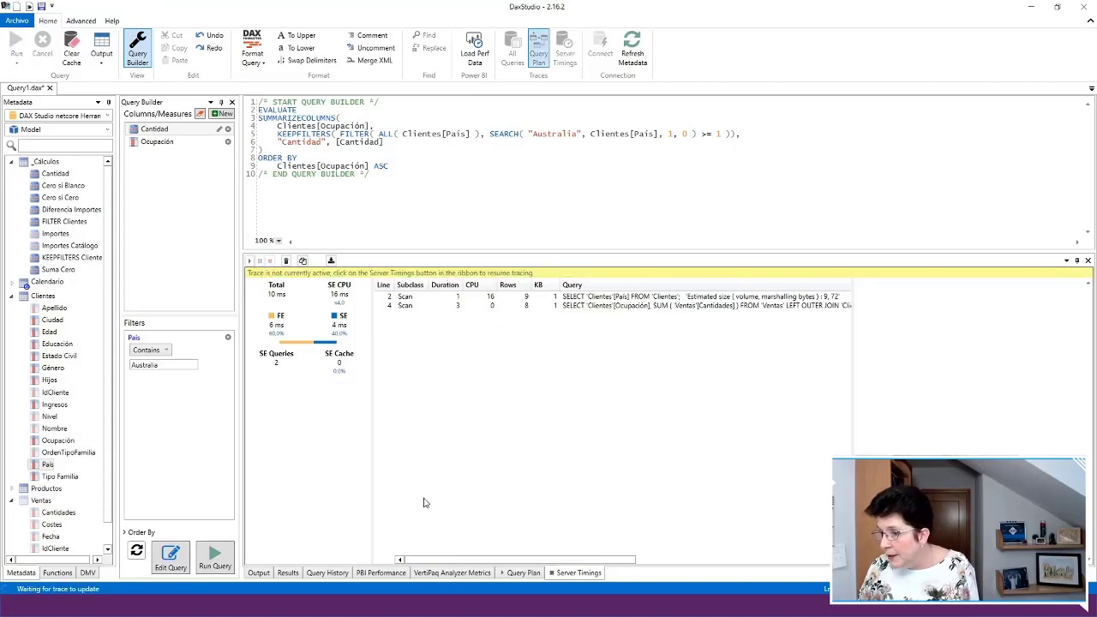
pyautogui.click(522, 572)
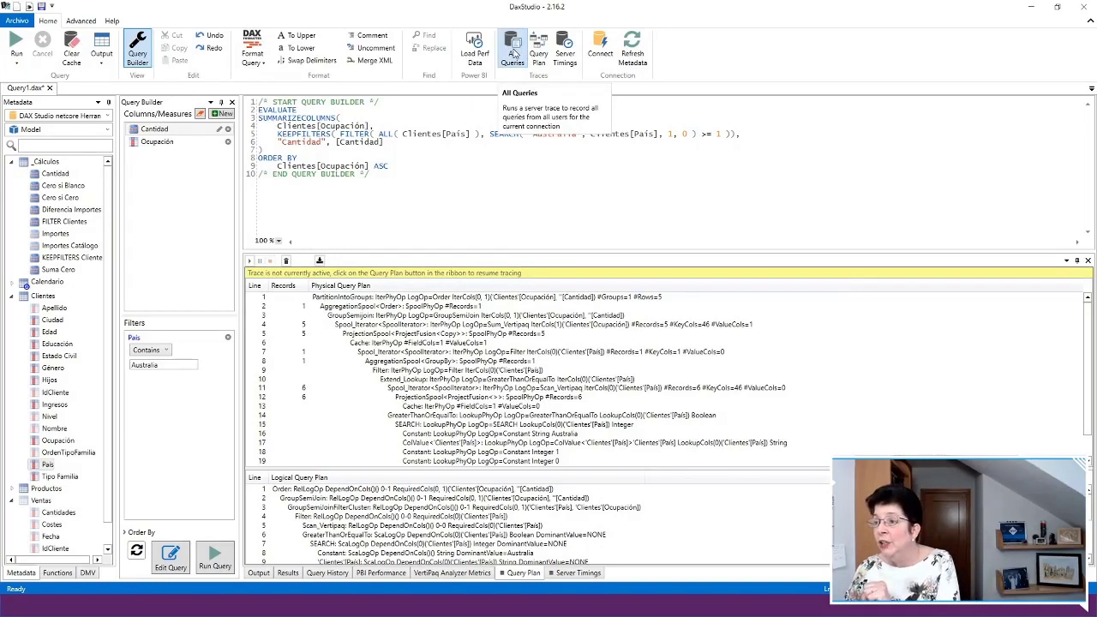
pyautogui.click(513, 53)
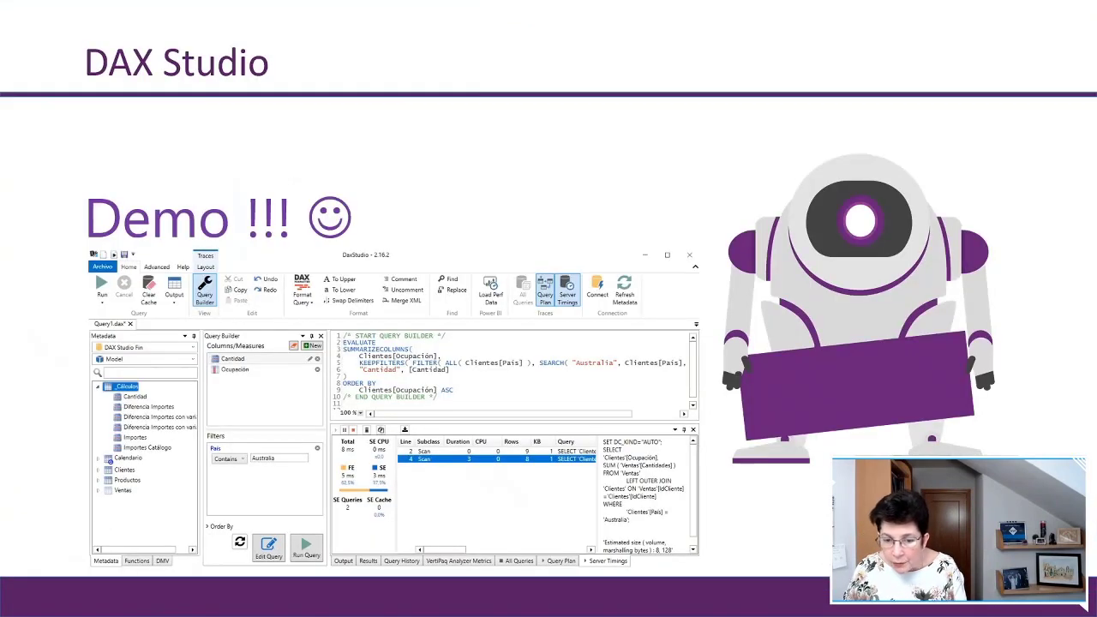
# Switch to Power BI Desktop and filter the Rendimiento page by Australia, Canadá and finally Estados Unidos in the País slicer
pyautogui.hotkey('alt', 'Tab')
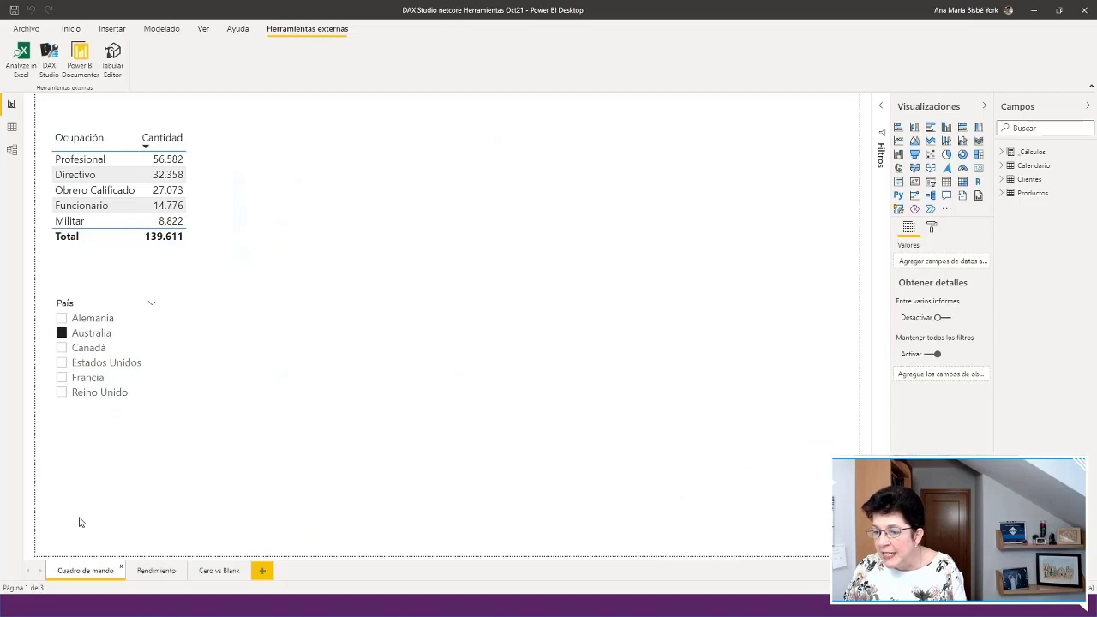
pyautogui.click(146, 569)
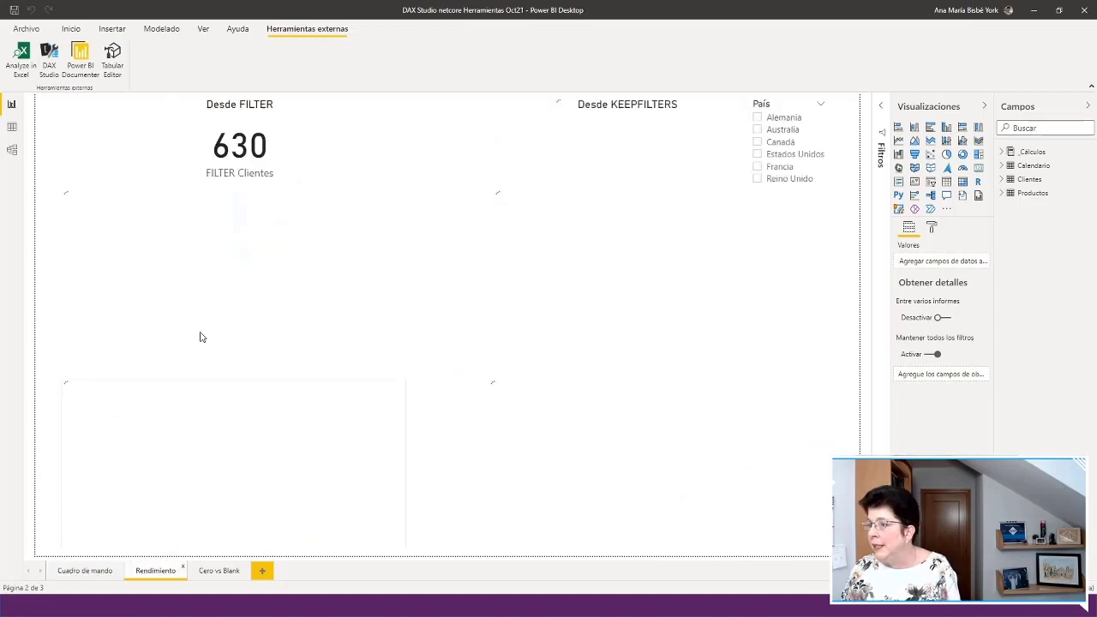
pyautogui.click(780, 130)
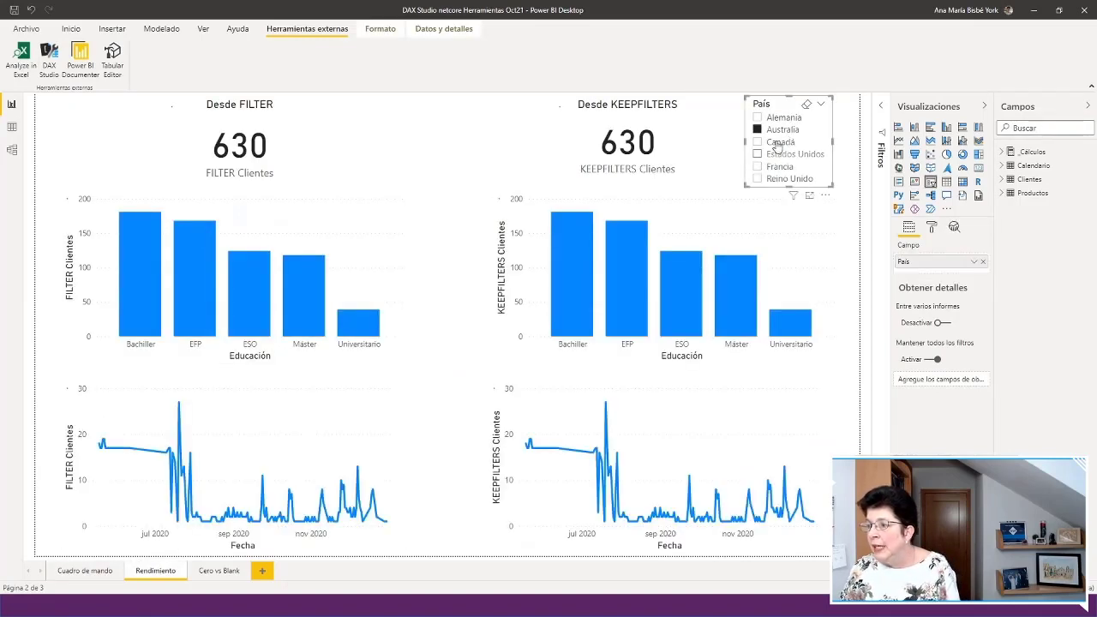
pyautogui.click(775, 142)
pyautogui.click(778, 155)
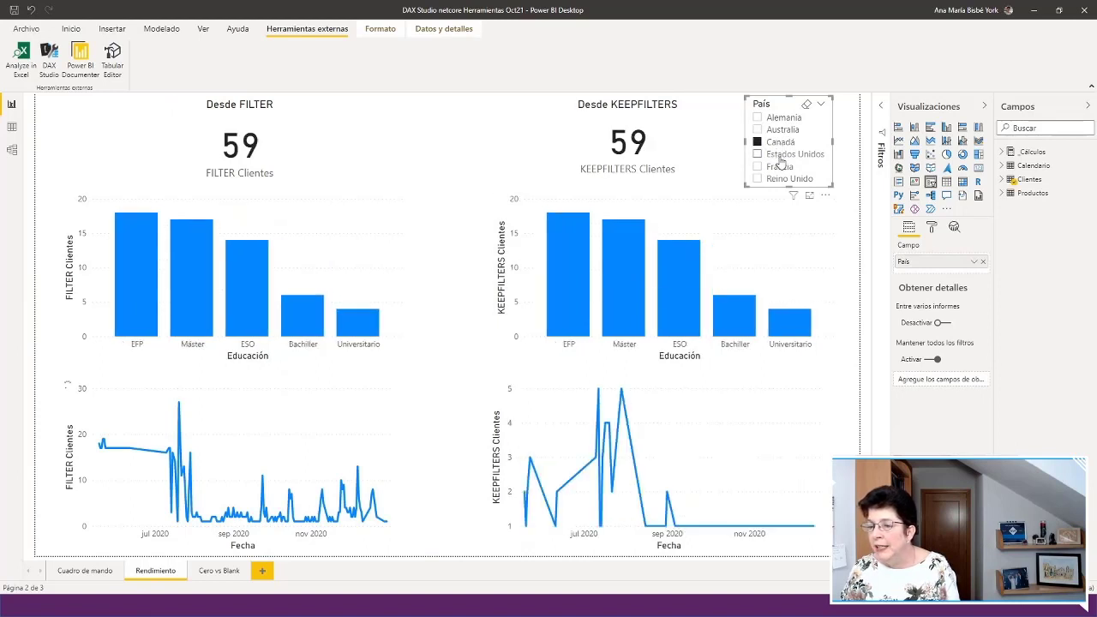
# Select the EFP bar in the FILTER Clientes chart and the KEEPFILTERS Clientes chart to cross-filter the visuals
pyautogui.click(144, 270)
pyautogui.click(557, 275)
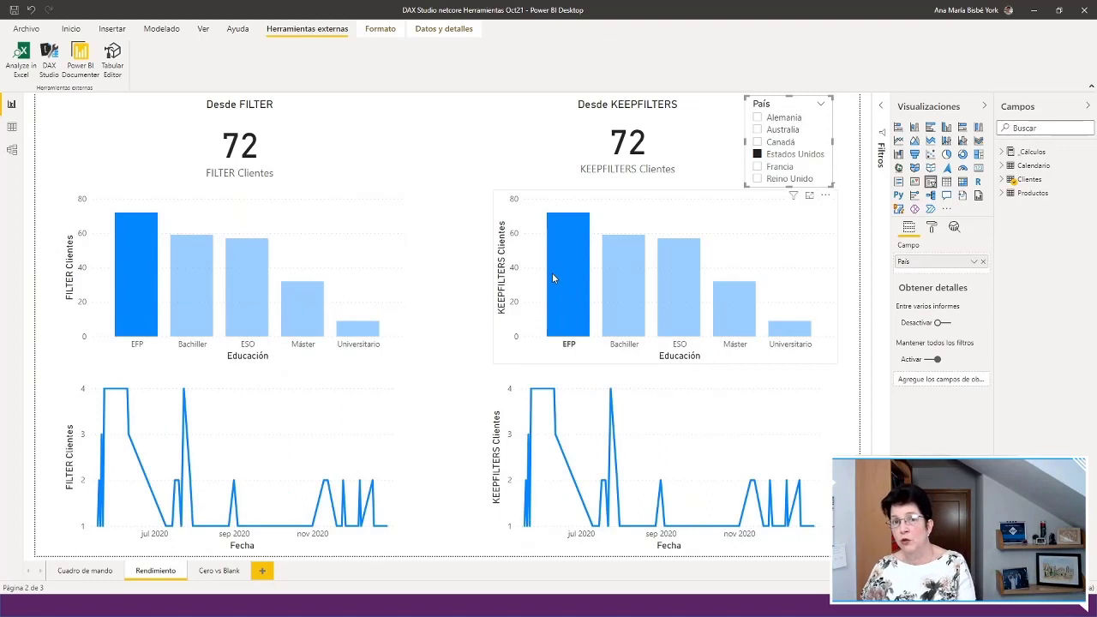
pyautogui.moveTo(548, 278)
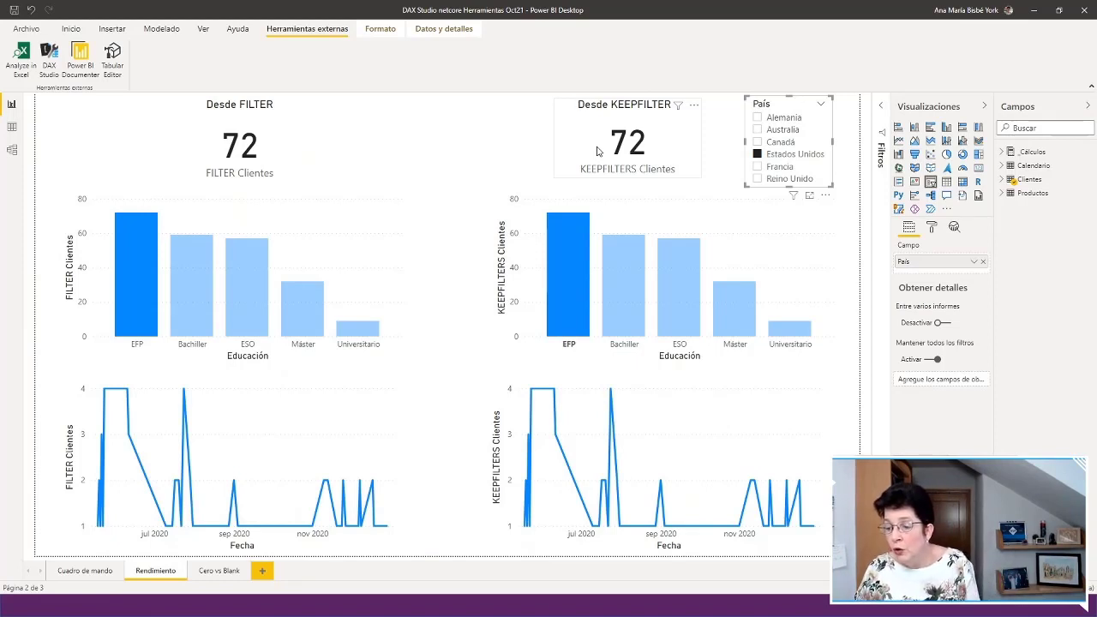
# Open the Cero vs Blank page and filter its tables to Alemania in the País slicer
pyautogui.click(218, 571)
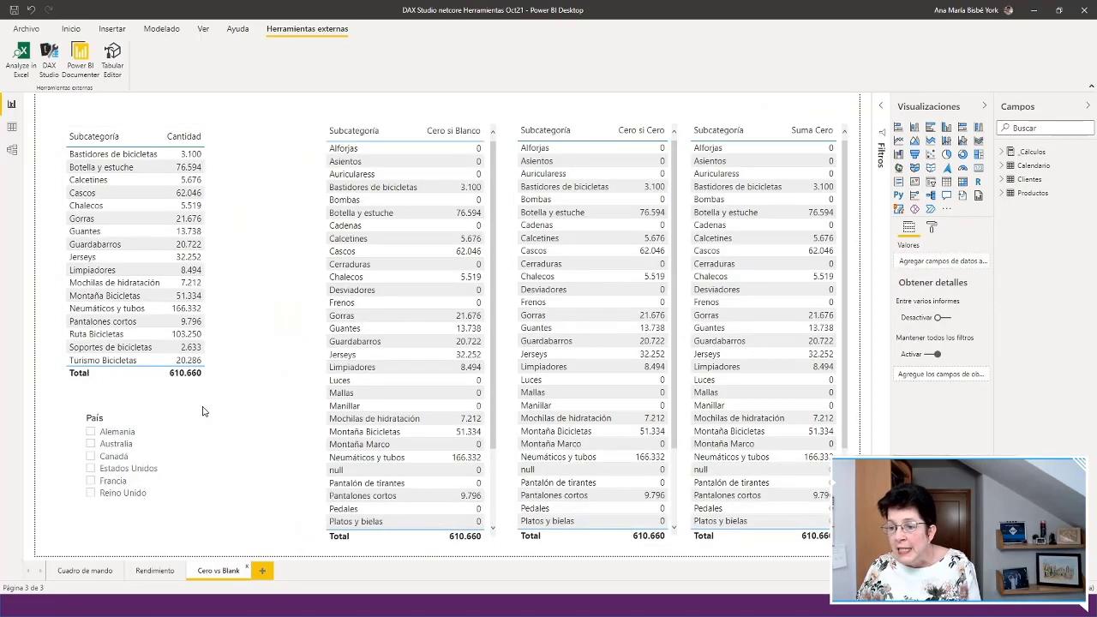
pyautogui.click(91, 433)
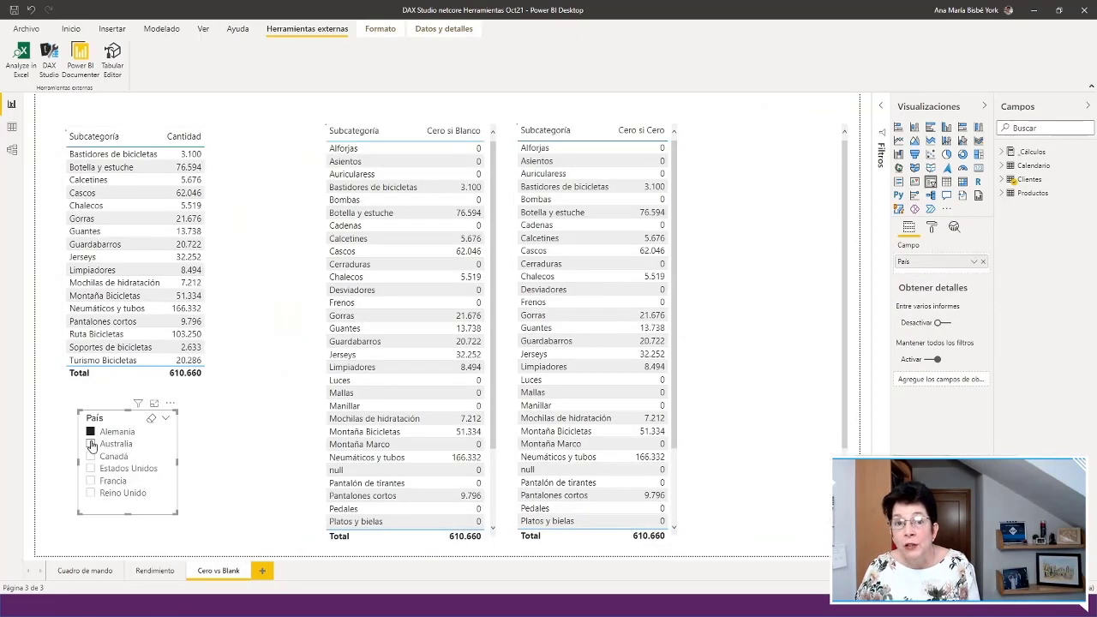